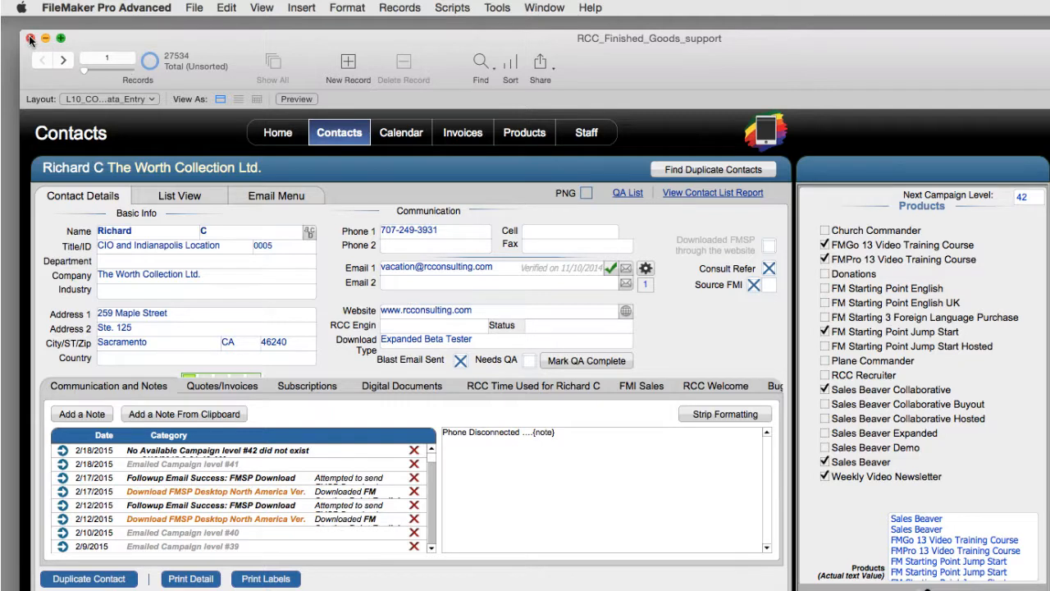
- Close the RCC_Finished_Goods_support database, open FMSP_3.fmp12 from the desktop and go to its Contacts module
{"action": "left_click", "coordinate": [29, 38]}
{"action": "left_click", "coordinate": [279, 158]}
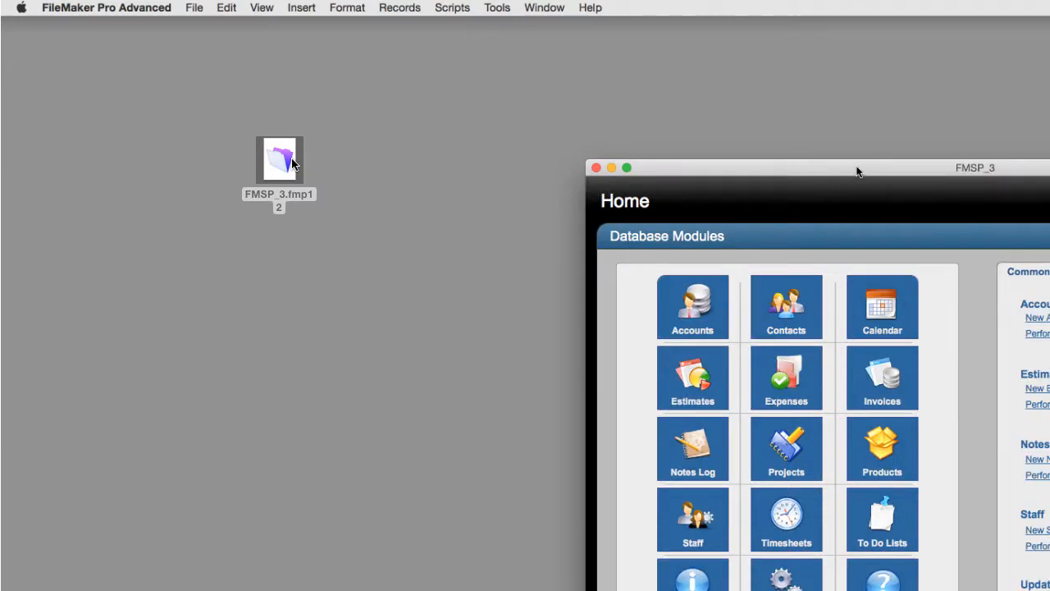
{"action": "left_click_drag", "start_coordinate": [858, 171], "coordinate": [426, 33]}
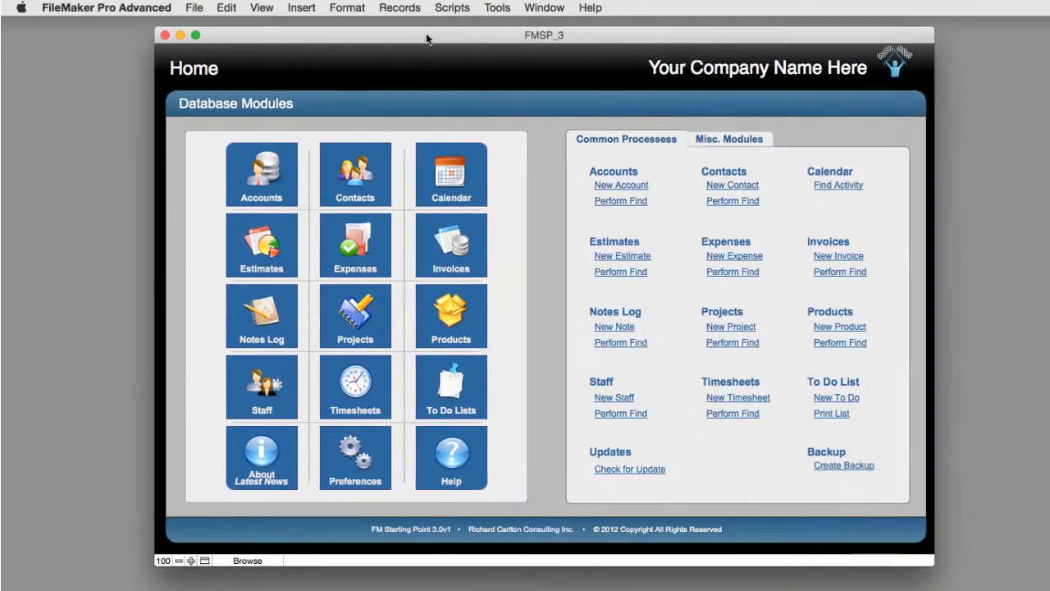
{"action": "left_click", "coordinate": [361, 182]}
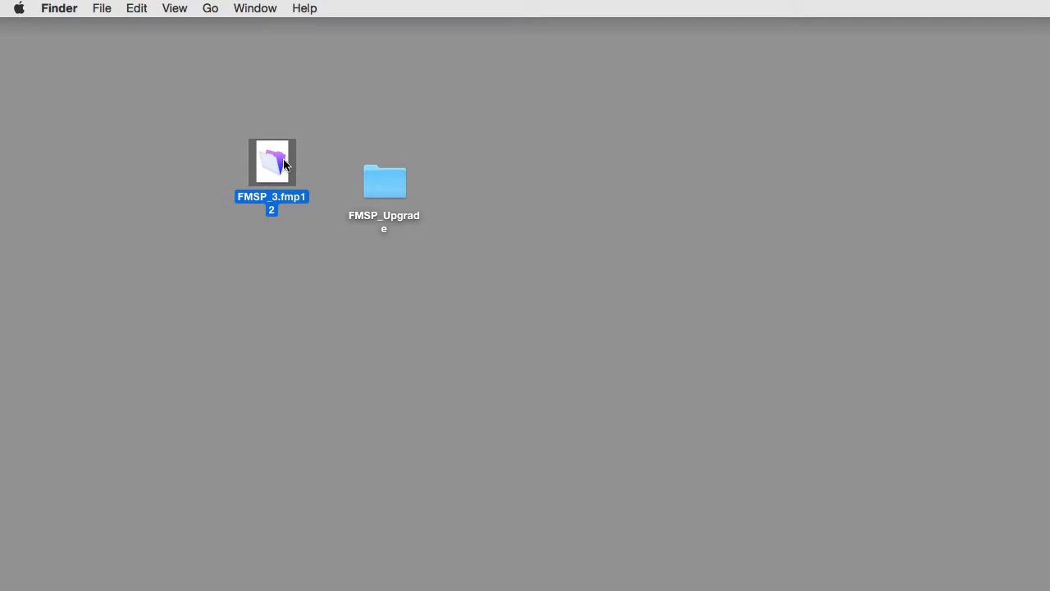
- Move FMSP_3.fmp12 from the desktop into the FMSP_Upgrade folder and rename it OLD_FMSP_3.fmp12
{"action": "left_click", "coordinate": [383, 182]}
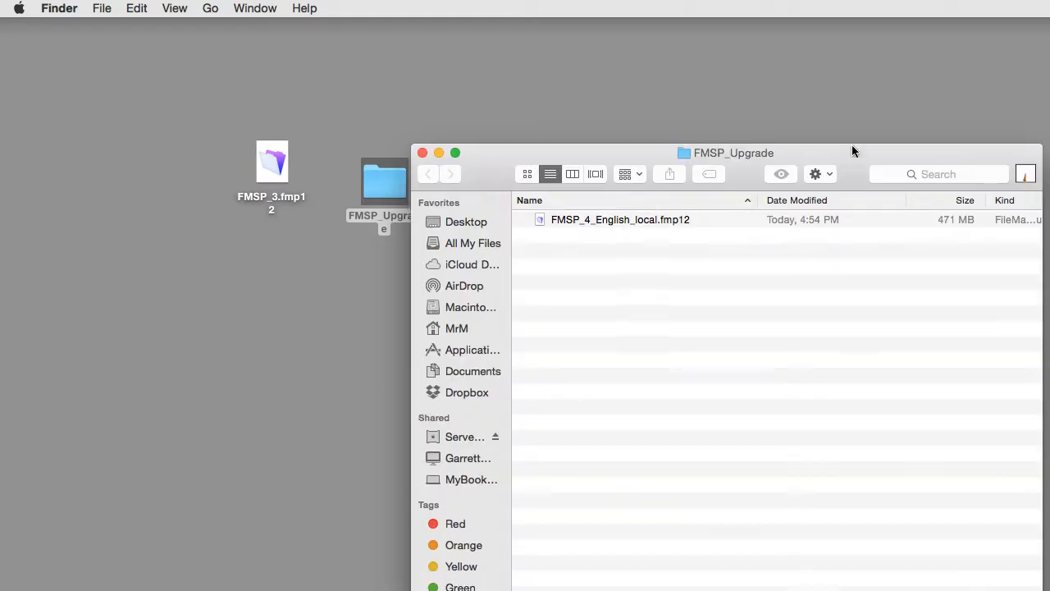
{"action": "left_click_drag", "start_coordinate": [263, 167], "coordinate": [577, 263]}
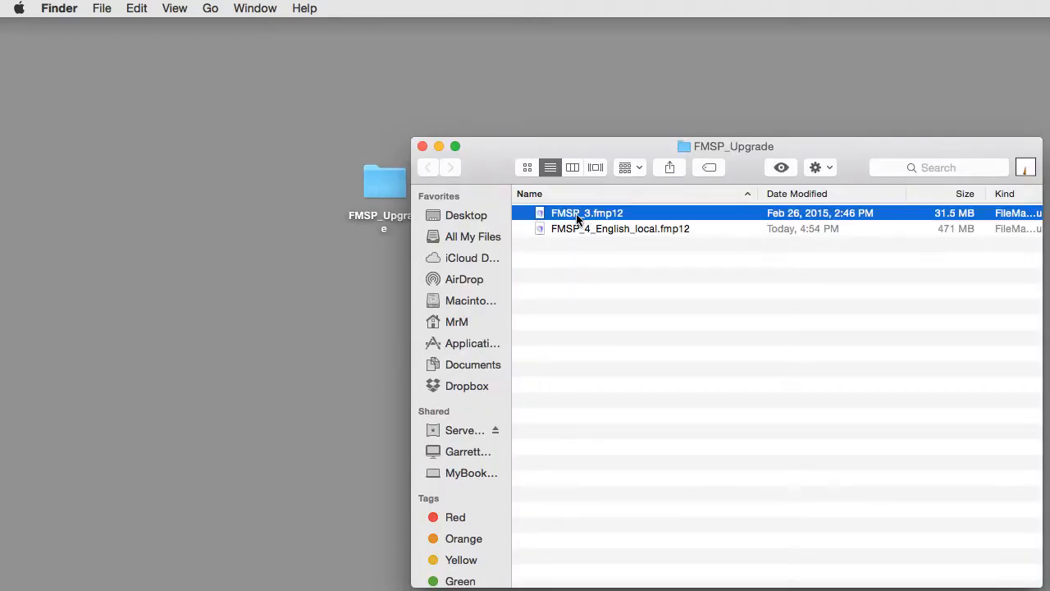
{"action": "key", "text": "Return"}
{"action": "key", "text": "Left"}
{"action": "type", "text": "OLD_"}
{"action": "key", "text": "Return"}
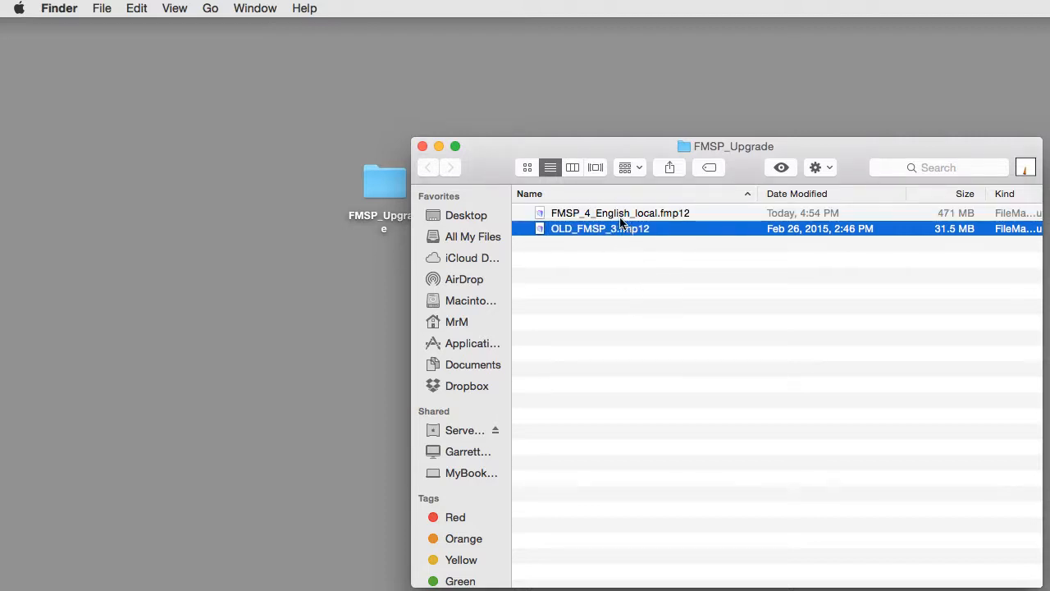
- Copy the full file name OLD_FMSP_3.fmp12, including its extension, from the file in the FMSP_Upgrade folder
{"action": "left_click", "coordinate": [609, 230]}
{"action": "key", "text": "super+a"}
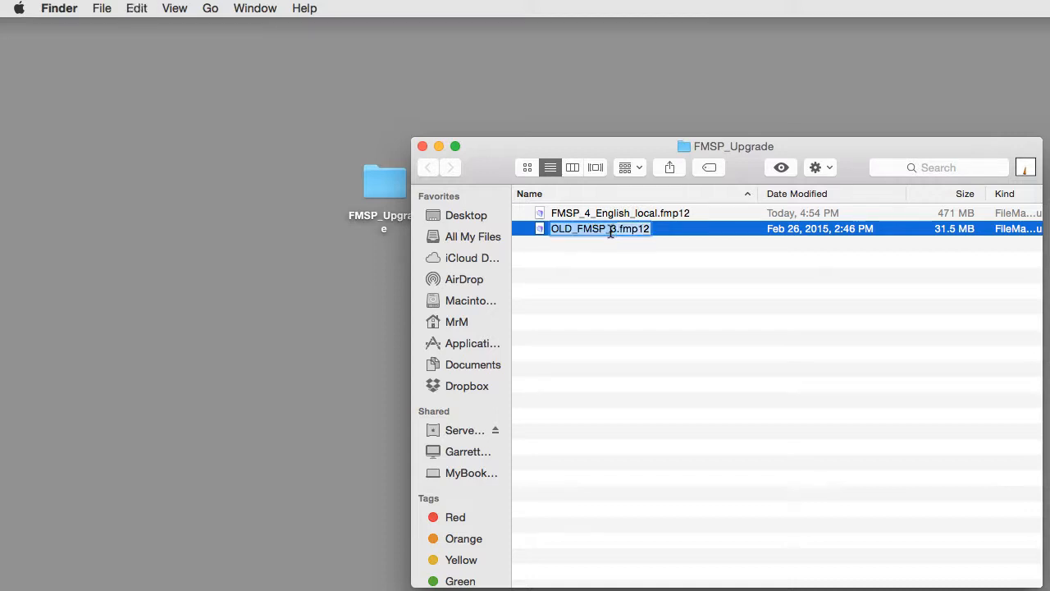
{"action": "key", "text": "super+c"}
{"action": "key", "text": "Return"}
- Open FMSP_4_English_local.fmp12 from the FMSP_Upgrade folder in FileMaker Pro Advanced
{"action": "scroll", "coordinate": [620, 234], "scroll_direction": "right", "scroll_amount": 2}
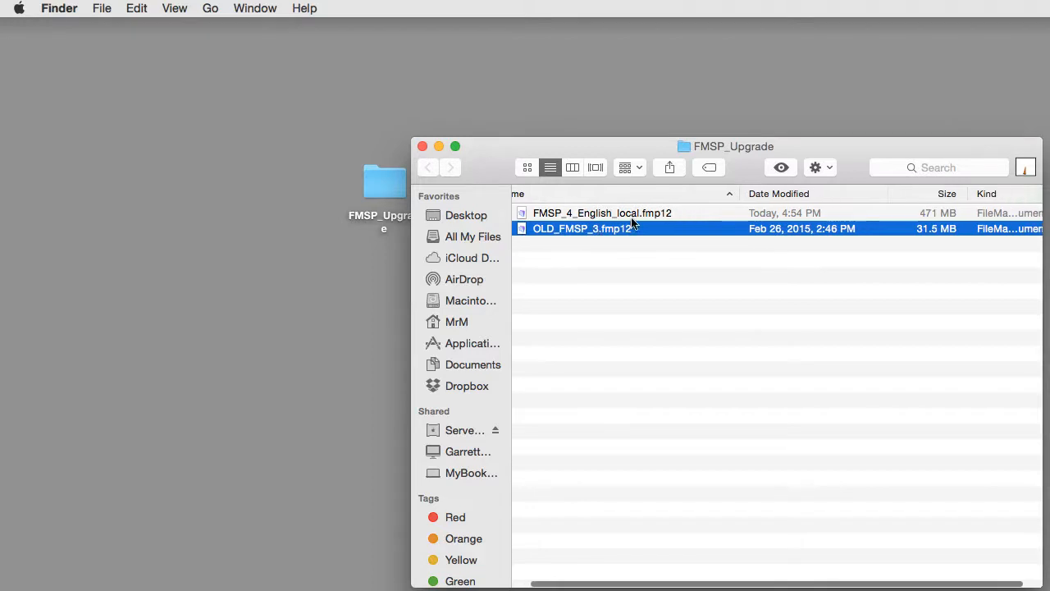
{"action": "left_click", "coordinate": [632, 217]}
{"action": "scroll", "coordinate": [578, 211], "scroll_direction": "left", "scroll_amount": 1}
{"action": "double_click", "coordinate": [577, 213]}
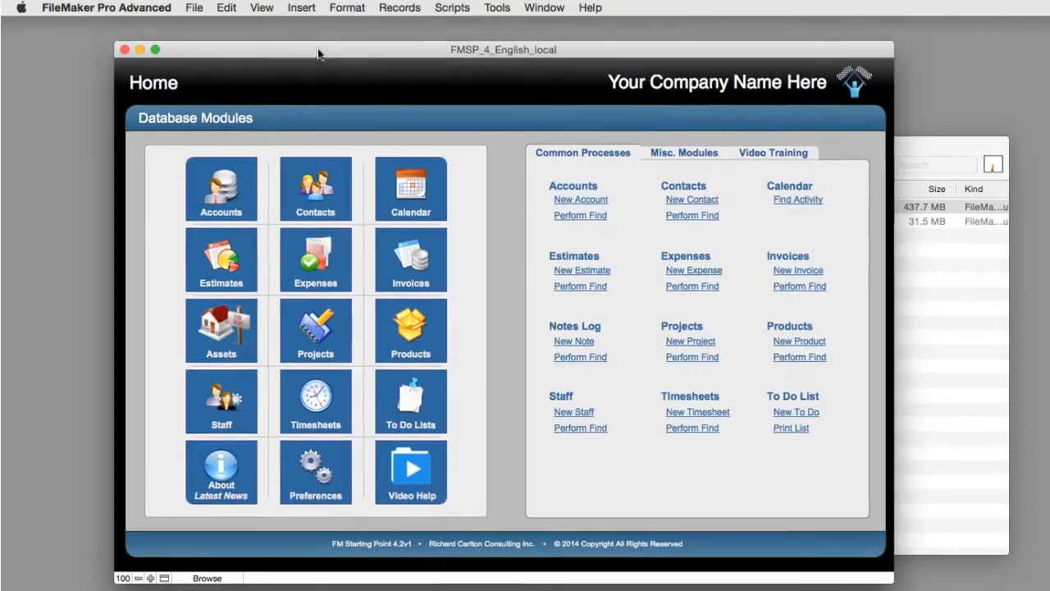
{"action": "left_click_drag", "start_coordinate": [318, 48], "coordinate": [319, 50]}
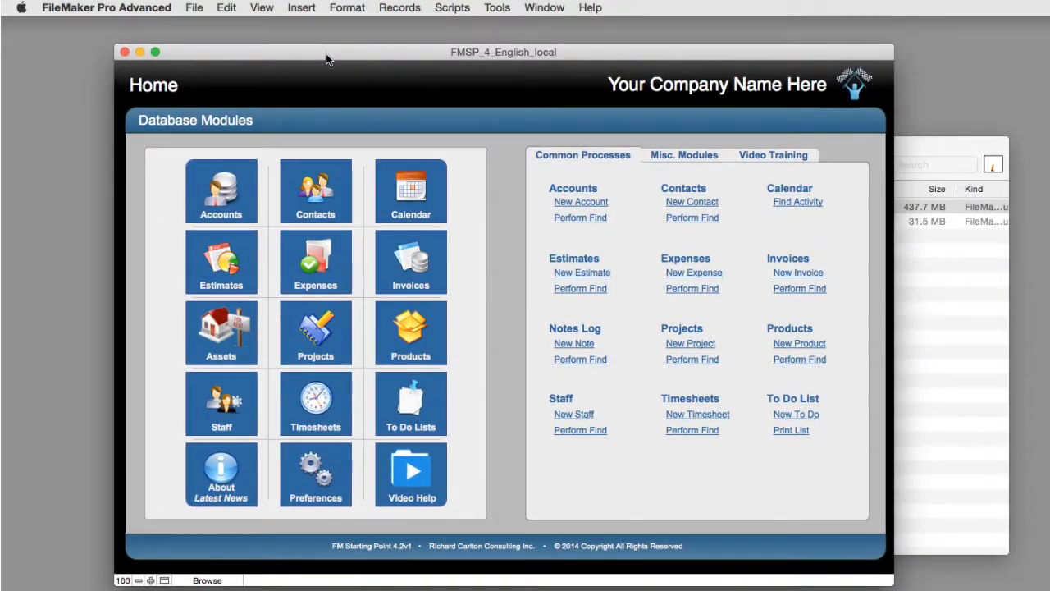
- Set the file path of the external data source old_FM Starting Point 3 to file:OLD_FMSP_3.fmp12 and save the data source changes
{"action": "left_click", "coordinate": [204, 7]}
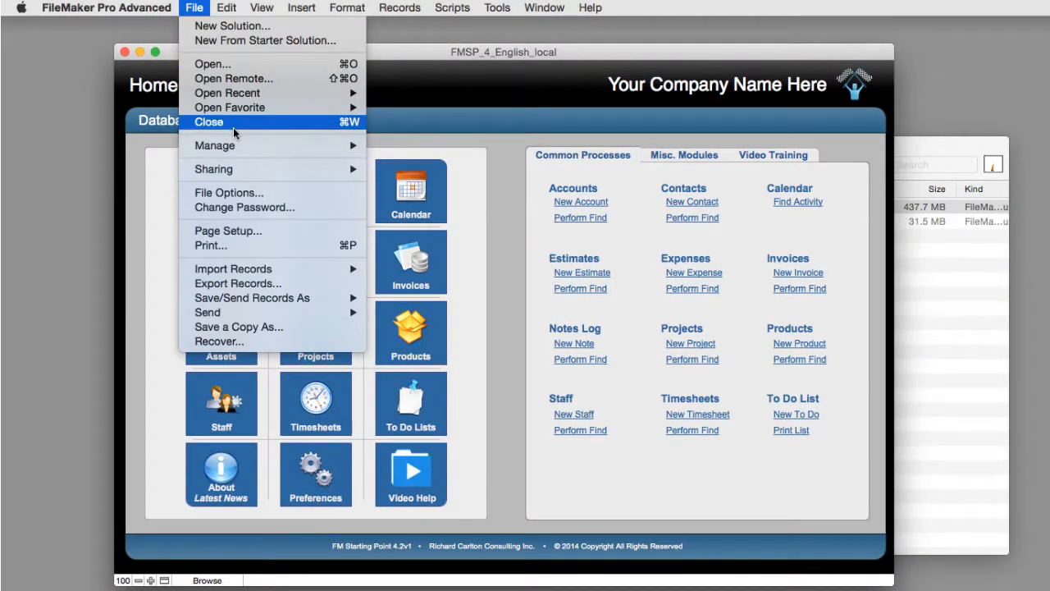
{"action": "mouse_move", "coordinate": [231, 148]}
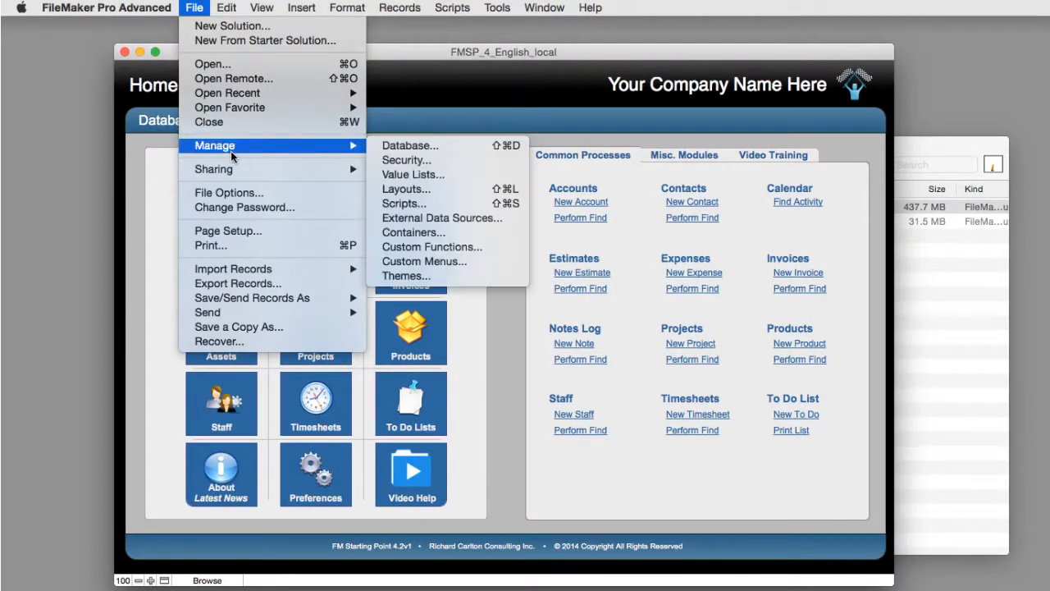
{"action": "left_click", "coordinate": [415, 217]}
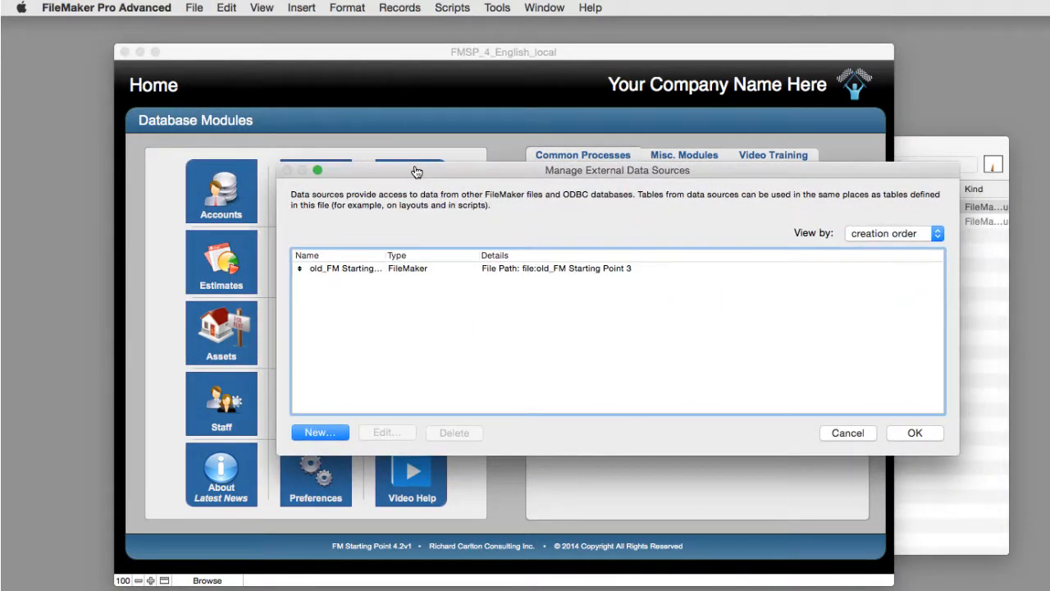
{"action": "left_click", "coordinate": [371, 269]}
{"action": "left_click", "coordinate": [387, 433]}
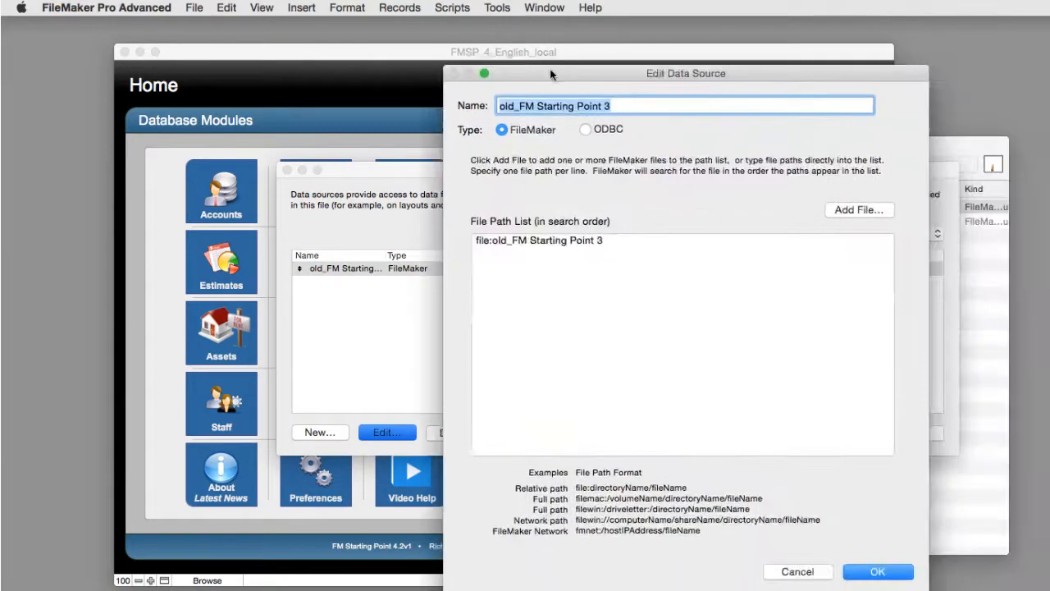
{"action": "left_click_drag", "start_coordinate": [550, 73], "coordinate": [525, 81]}
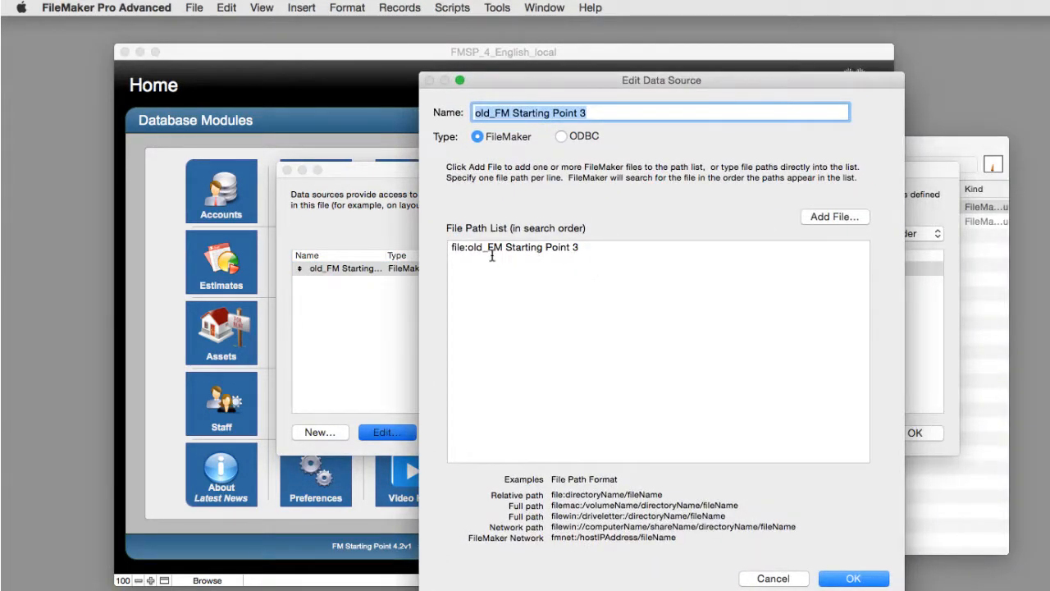
{"action": "left_click_drag", "start_coordinate": [470, 248], "coordinate": [630, 266]}
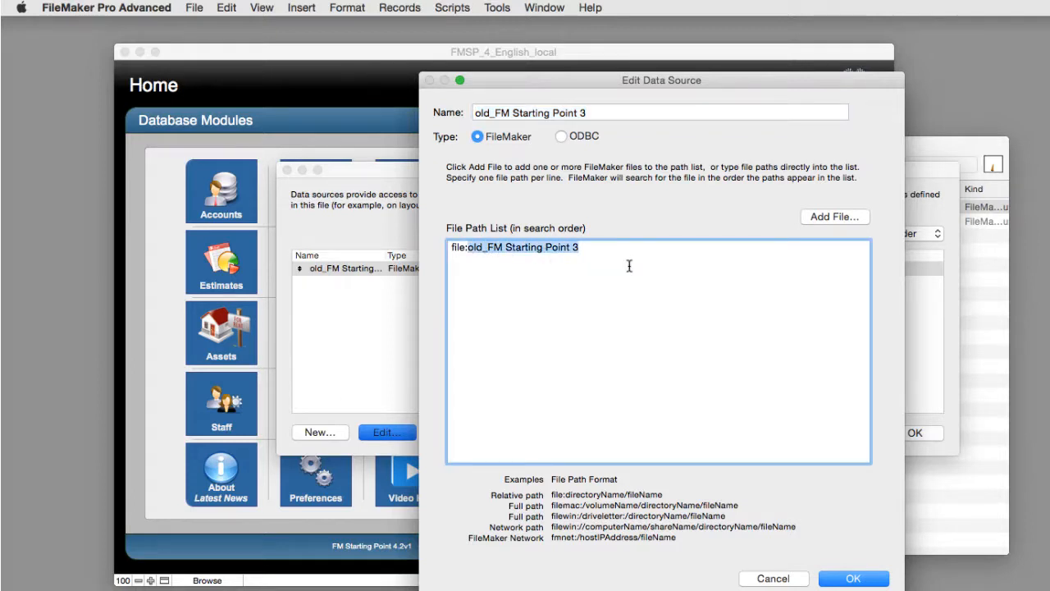
{"action": "key", "text": "BackSpace"}
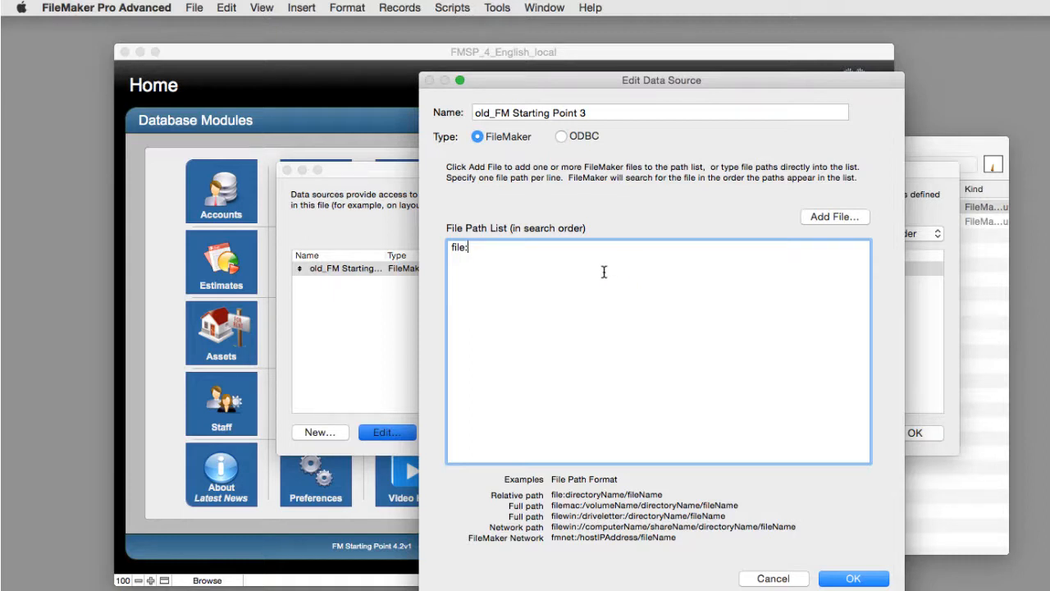
{"action": "key", "text": "super+v"}
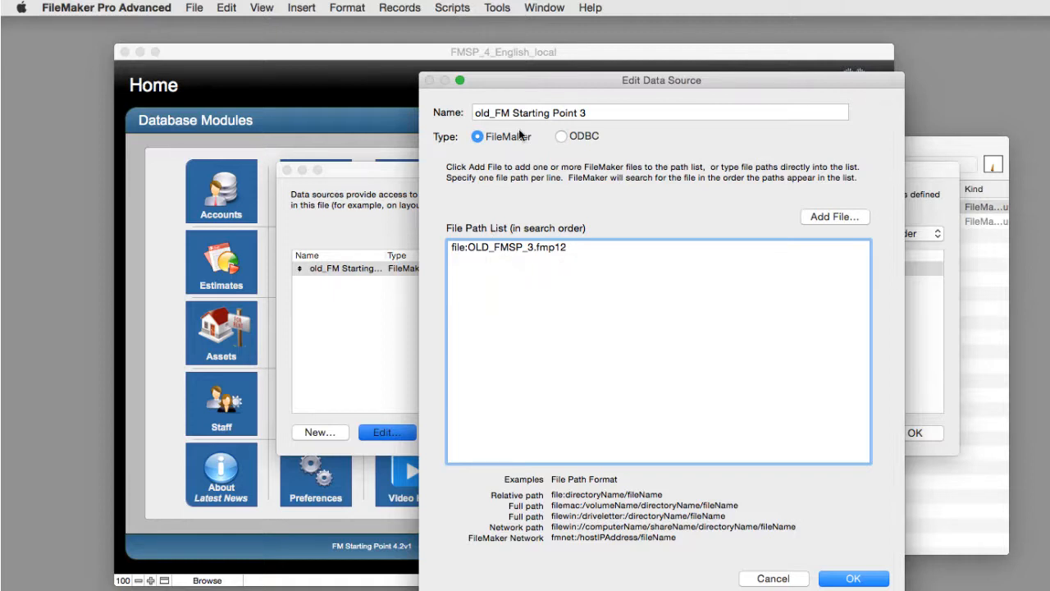
{"action": "left_click_drag", "start_coordinate": [604, 79], "coordinate": [563, 83]}
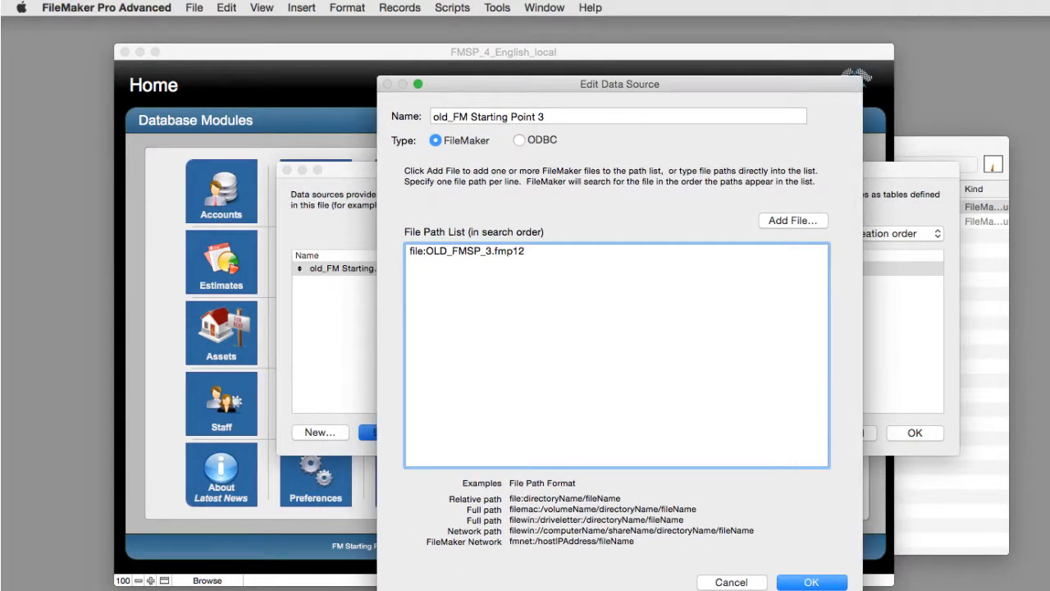
{"action": "left_click", "coordinate": [822, 583]}
{"action": "left_click", "coordinate": [936, 432]}
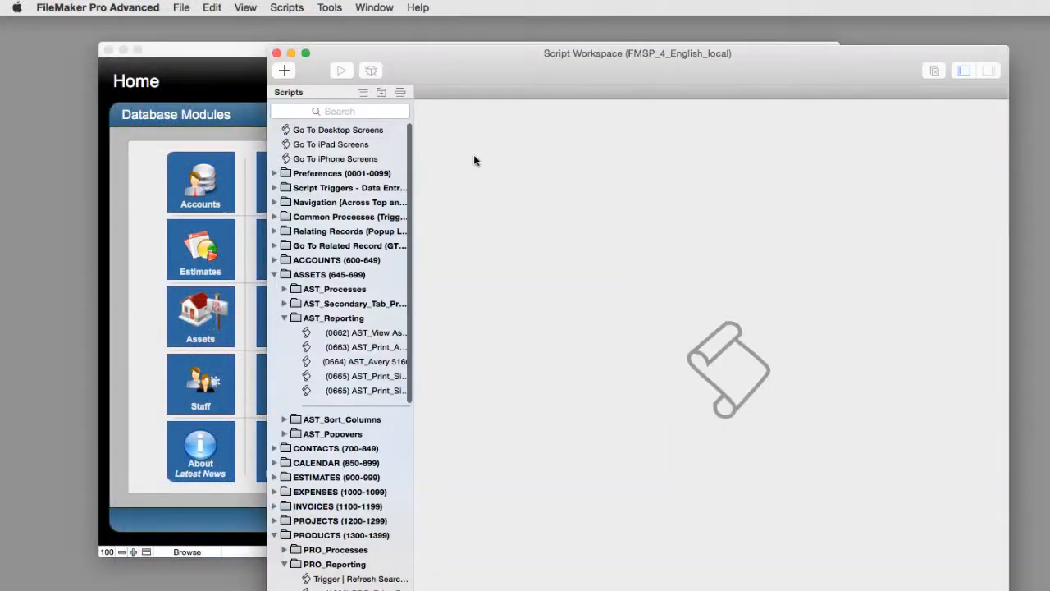
- Search the scripts for 0016, open the Import_records_and_reset_serials script and look through its steps
{"action": "left_click", "coordinate": [353, 110]}
{"action": "type", "text": "0016"}
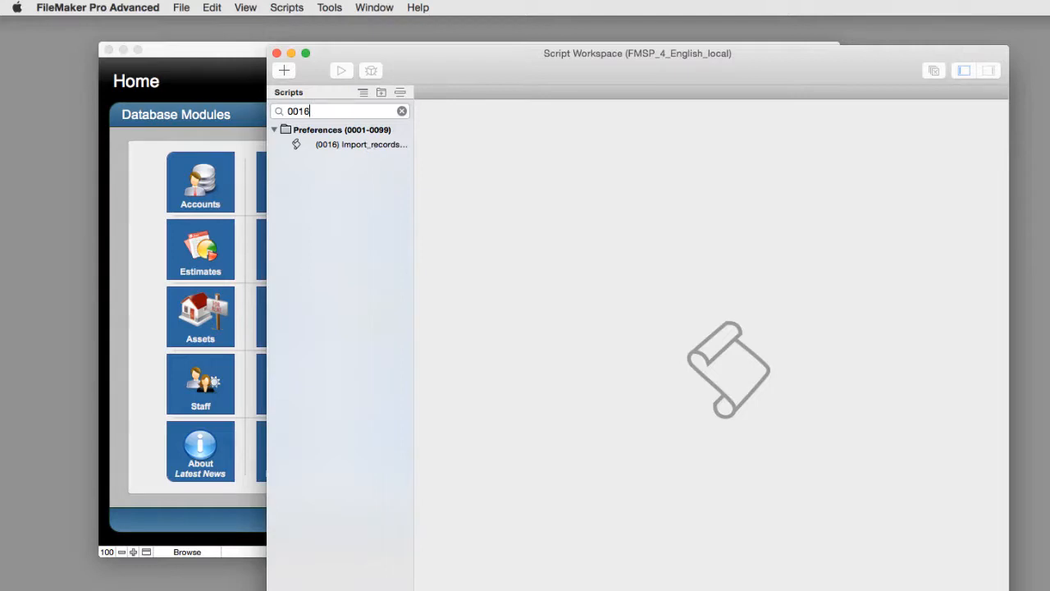
{"action": "left_click", "coordinate": [368, 145]}
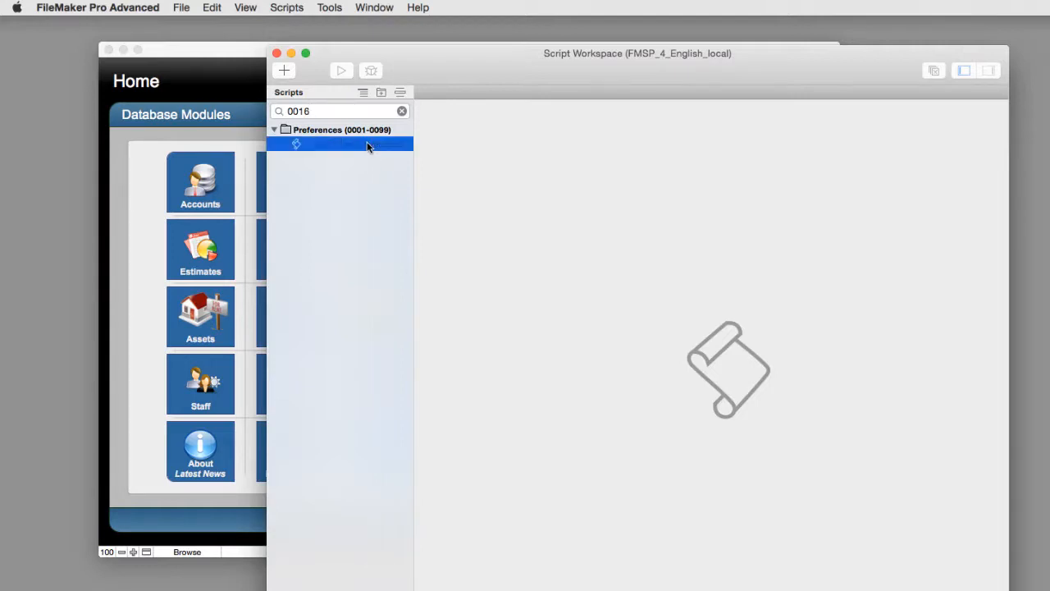
{"action": "scroll", "coordinate": [628, 280], "scroll_direction": "down", "scroll_amount": 15}
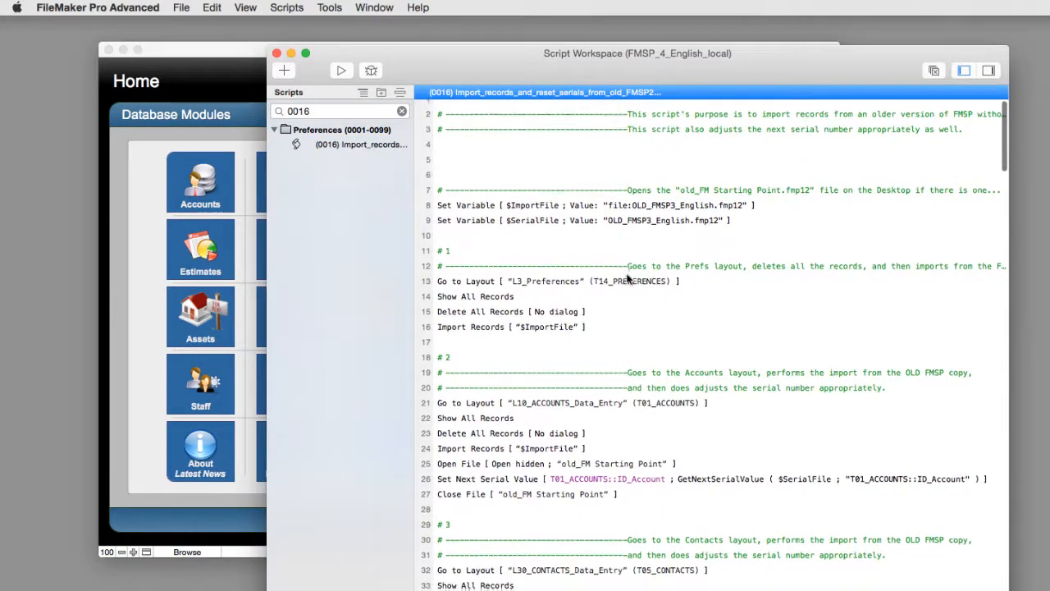
{"action": "scroll", "coordinate": [628, 279], "scroll_direction": "up", "scroll_amount": 15}
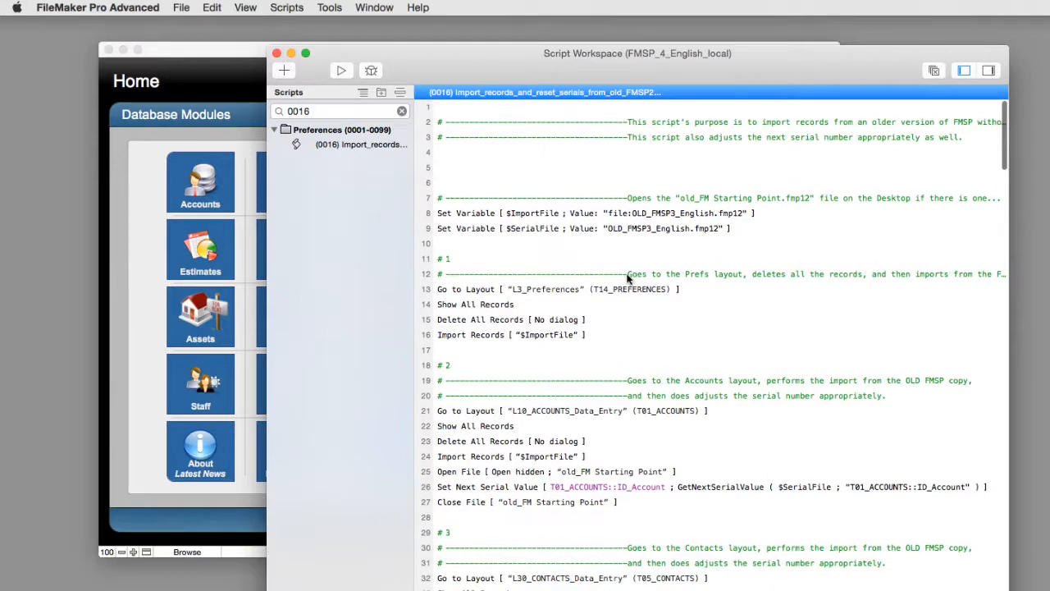
- Set the value of the $ImportFile variable on script line 8 to "file:OLD_FMSP_3.fmp12"
{"action": "left_click", "coordinate": [773, 215]}
{"action": "left_click", "coordinate": [766, 226]}
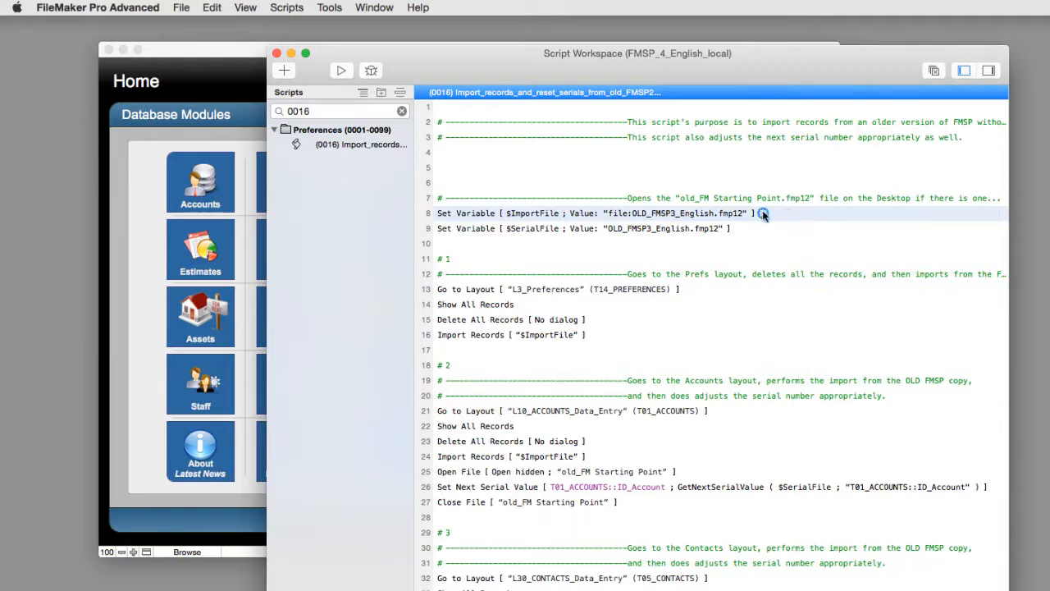
{"action": "left_click", "coordinate": [763, 215]}
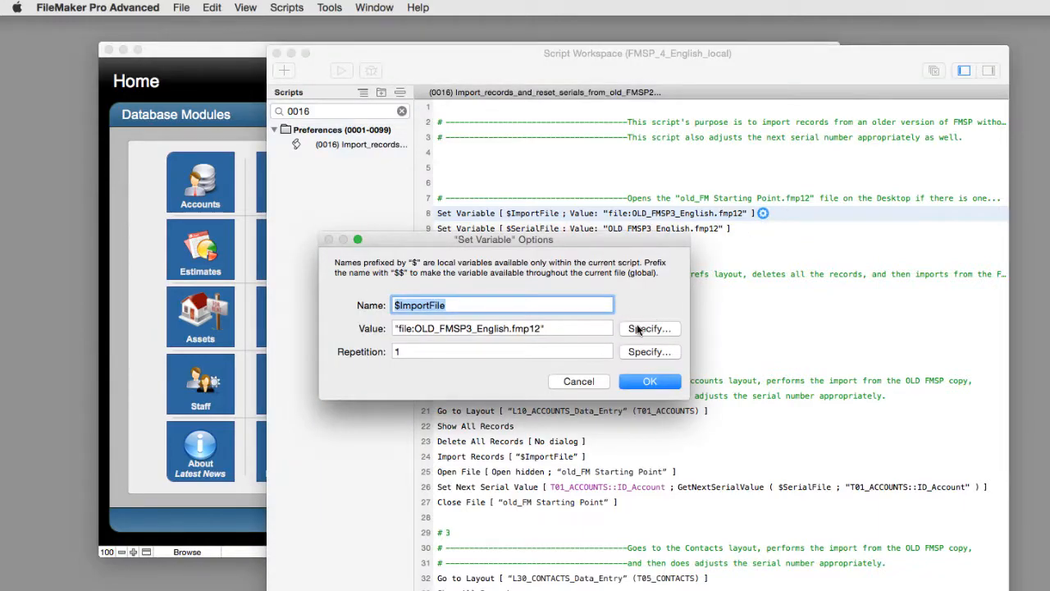
{"action": "left_click", "coordinate": [637, 329]}
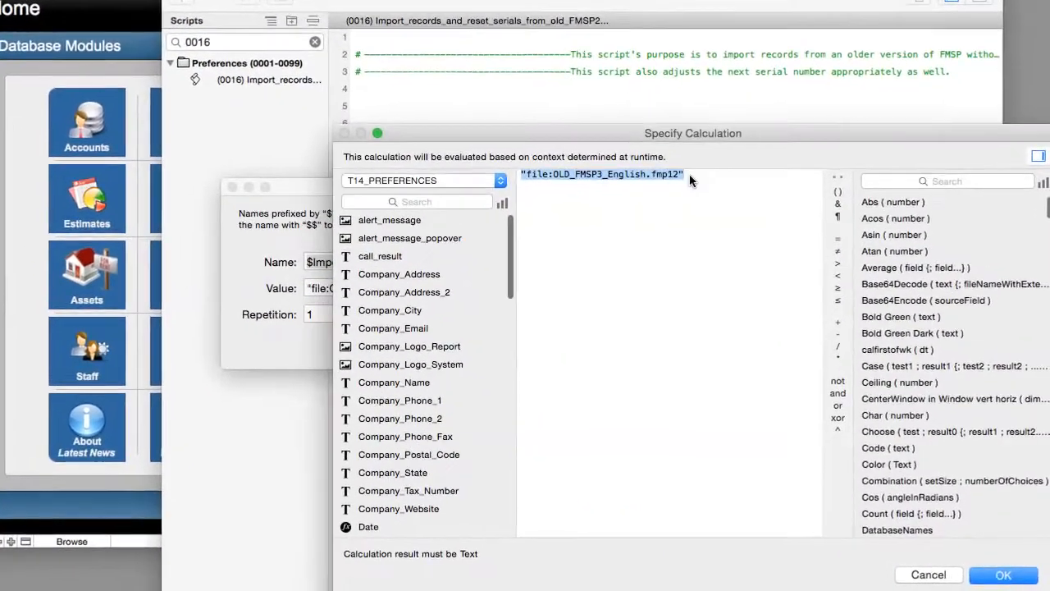
{"action": "left_click", "coordinate": [691, 176]}
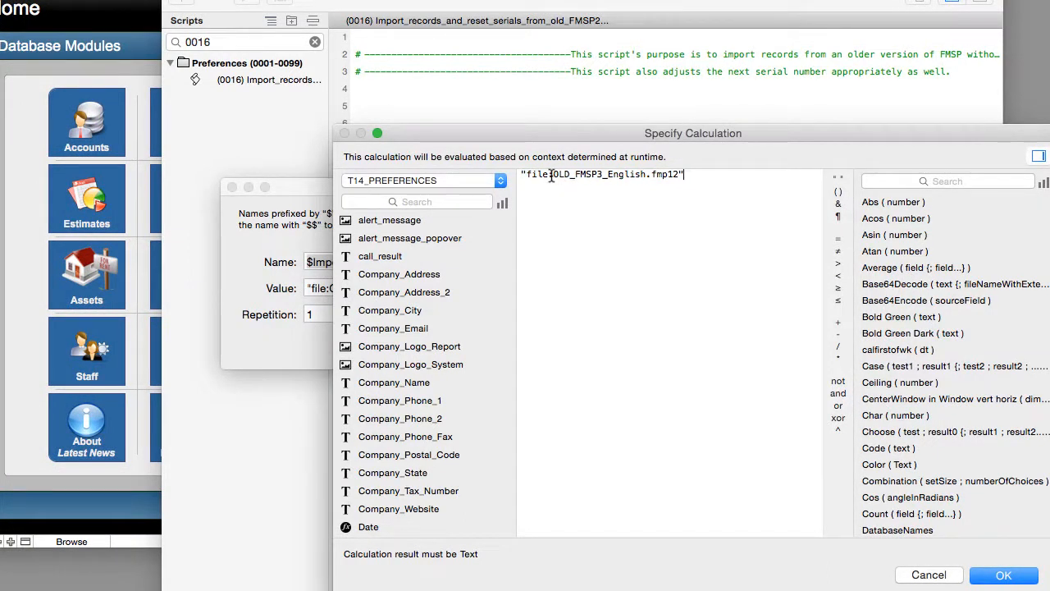
{"action": "left_click_drag", "start_coordinate": [553, 175], "coordinate": [679, 175]}
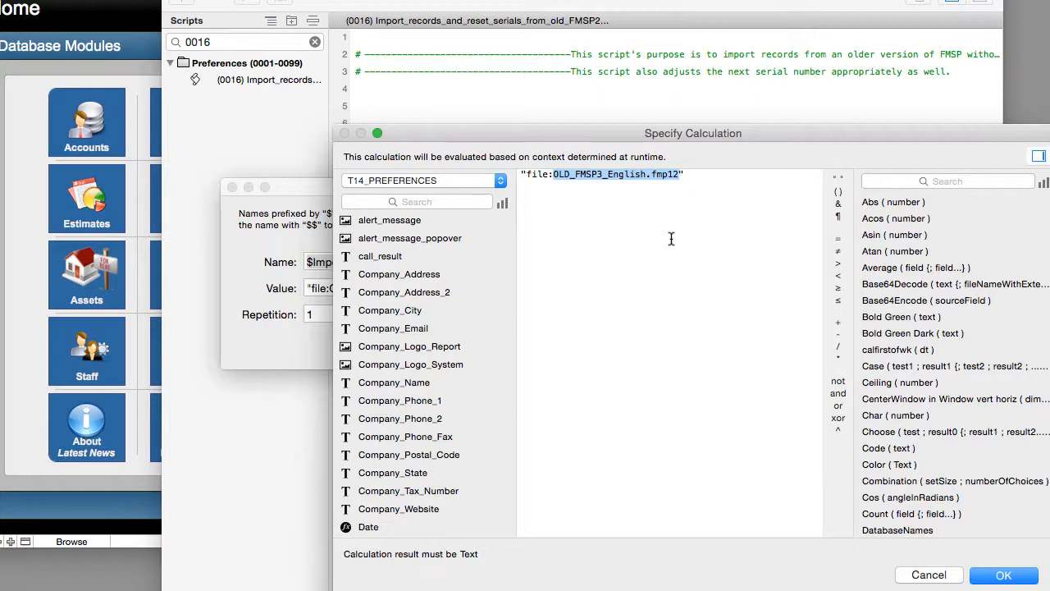
{"action": "key", "text": "BackSpace"}
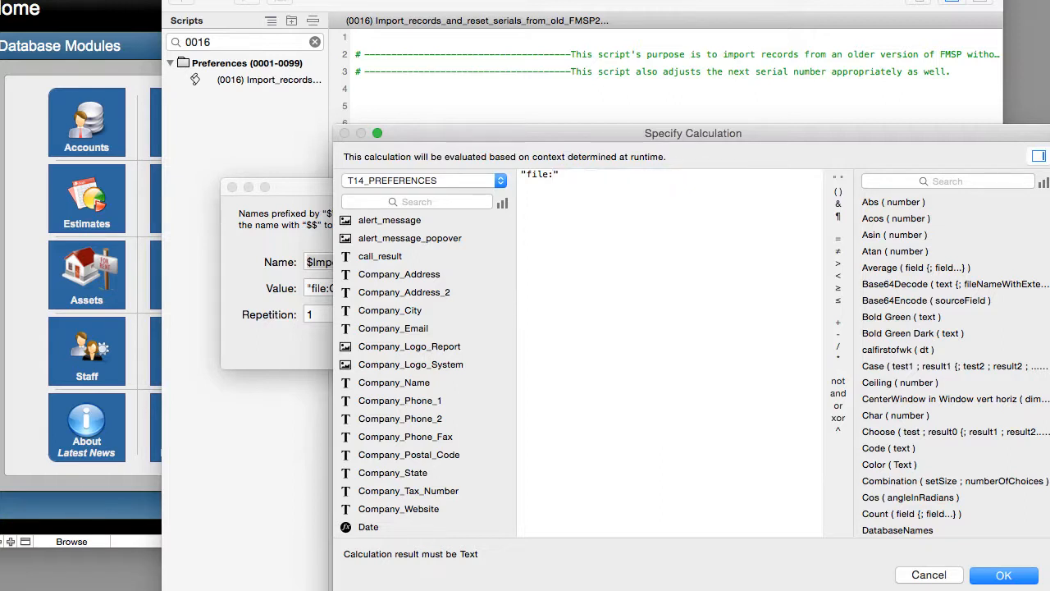
{"action": "type", "text": "OLD_FMSP_3.fmp12"}
{"action": "left_click", "coordinate": [1025, 576]}
{"action": "left_click", "coordinate": [608, 353]}
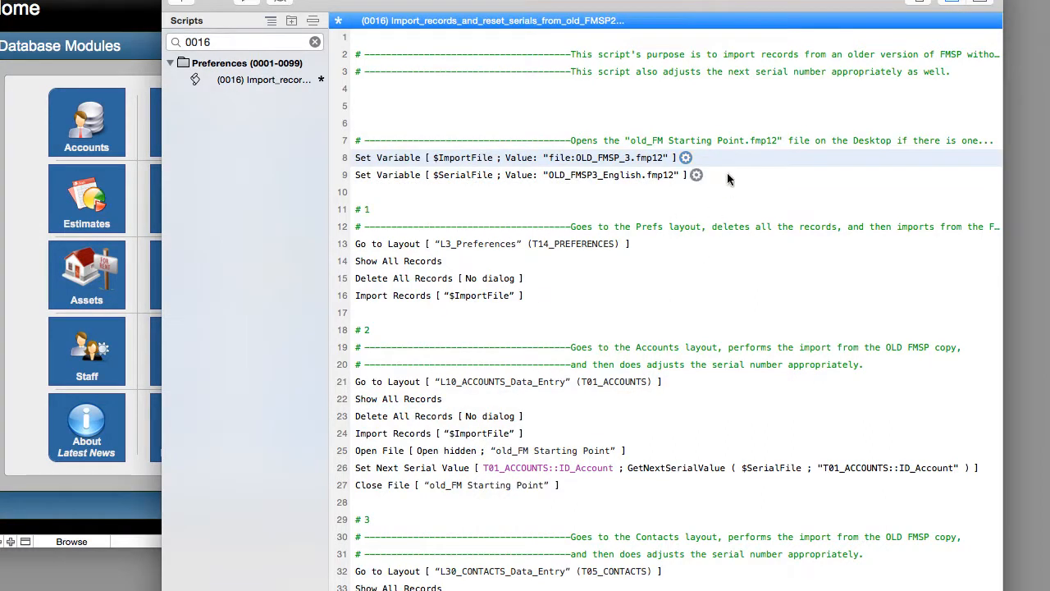
- Set the value of the $SerialFile variable on script line 9 to "OLD_FMSP_3.fmp12"
{"action": "left_click", "coordinate": [451, 181]}
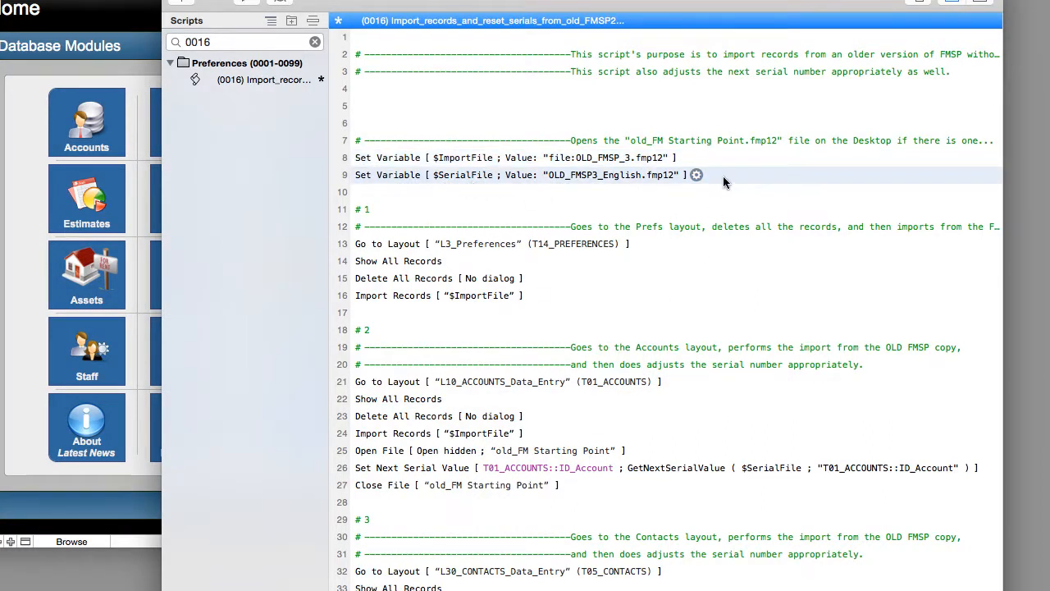
{"action": "left_click", "coordinate": [696, 175]}
{"action": "left_click", "coordinate": [608, 289]}
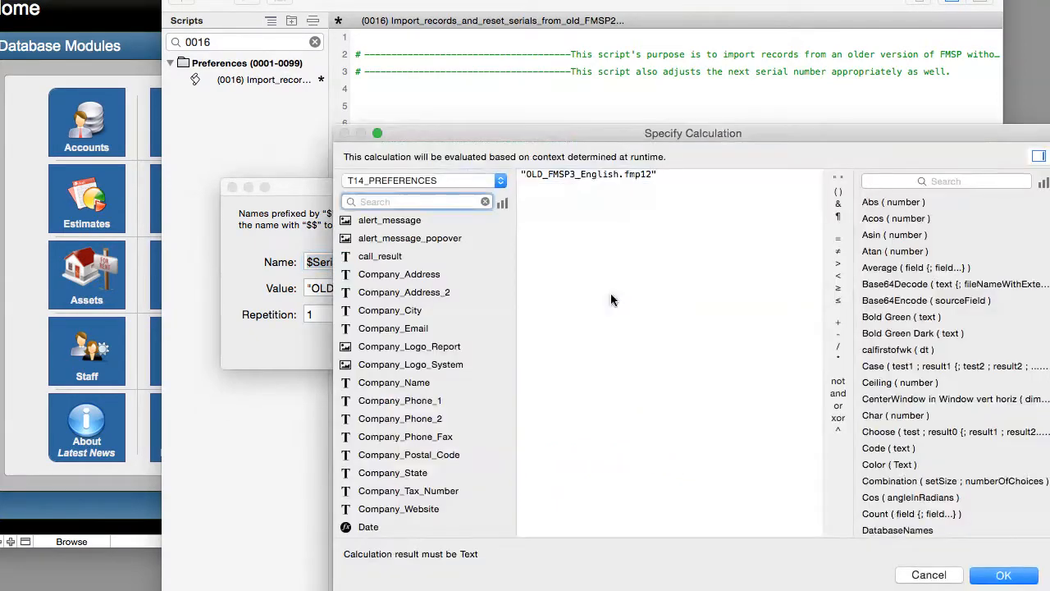
{"action": "left_click", "coordinate": [665, 179]}
{"action": "left_click_drag", "start_coordinate": [653, 175], "coordinate": [526, 175]}
{"action": "left_click", "coordinate": [647, 176]}
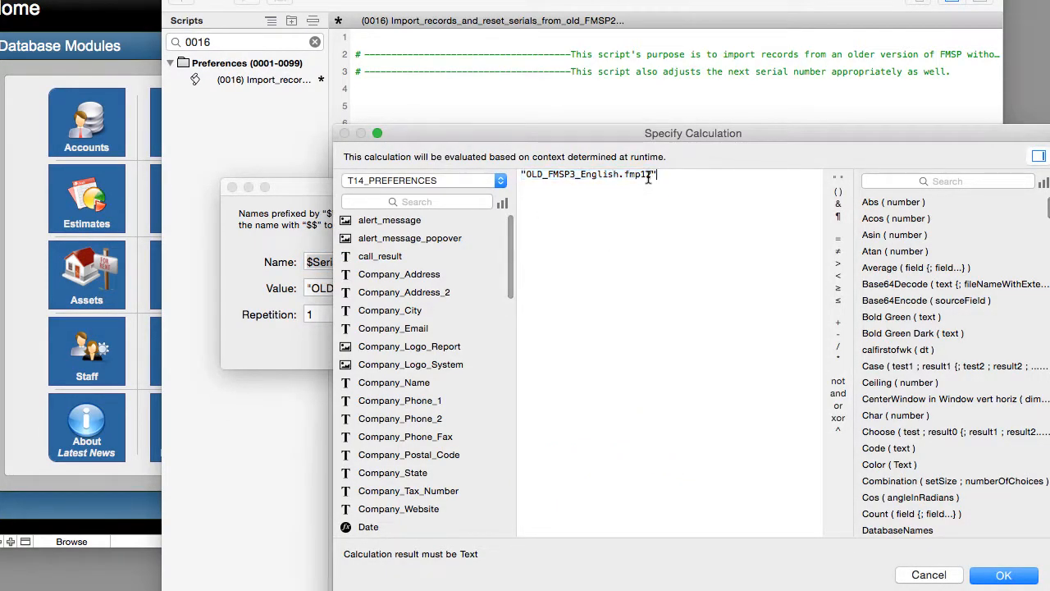
{"action": "left_click_drag", "start_coordinate": [649, 175], "coordinate": [526, 177]}
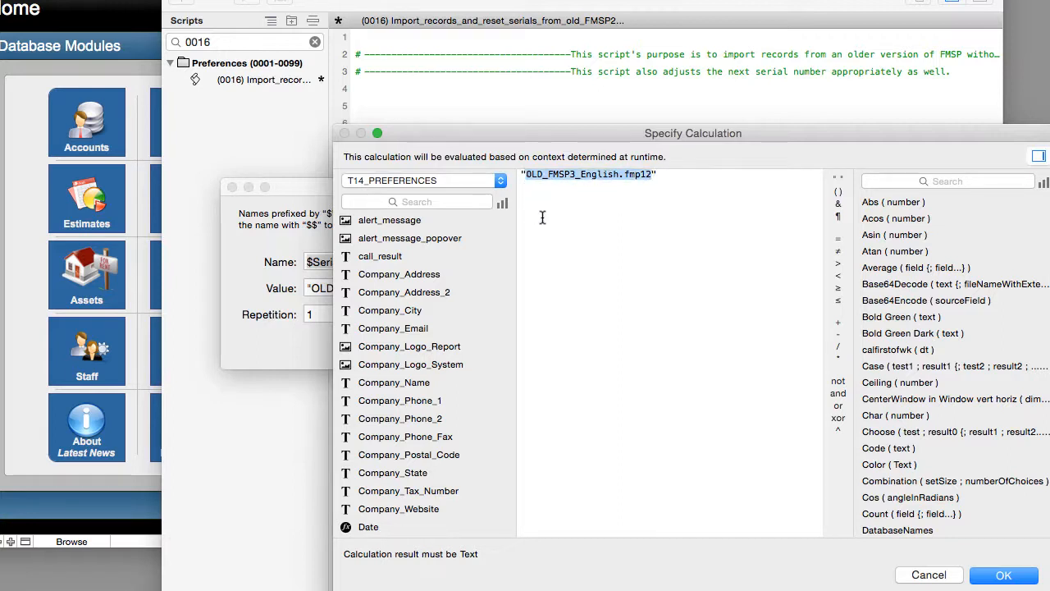
{"action": "key", "text": "BackSpace"}
{"action": "type", "text": "OLD_FMSP_3.fmp12"}
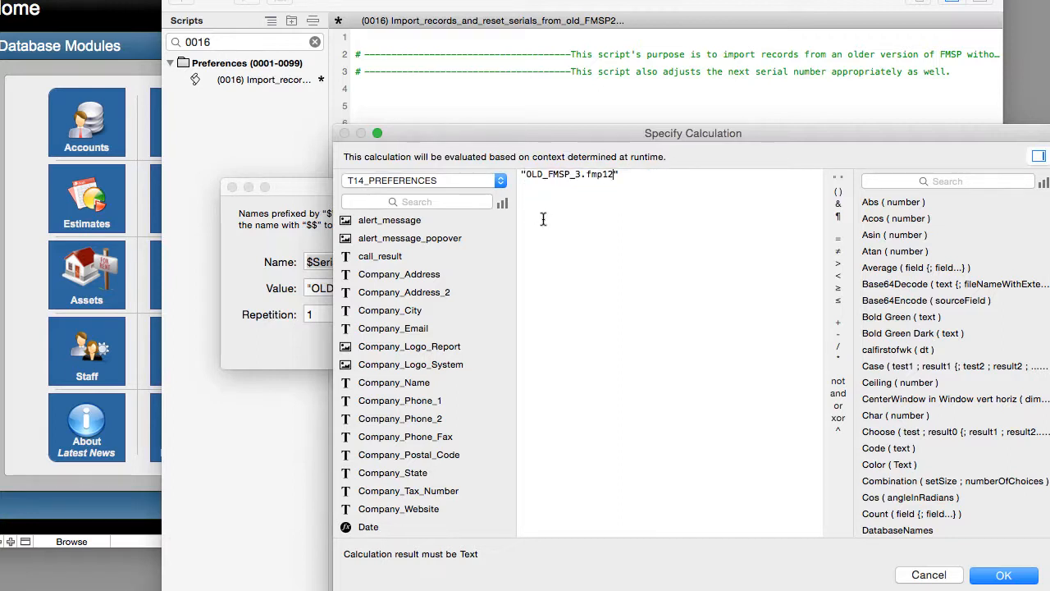
{"action": "left_click", "coordinate": [985, 576]}
{"action": "left_click", "coordinate": [596, 348]}
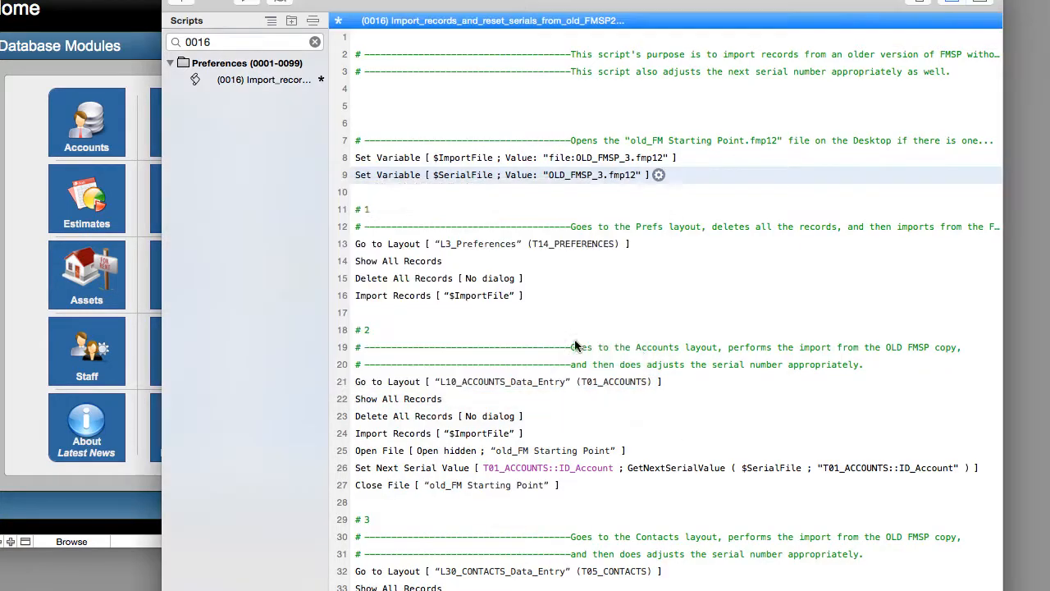
- Look through the script's Accounts, Contacts and Products blocks, highlighting the lines of each in turn
{"action": "left_click", "coordinate": [704, 347]}
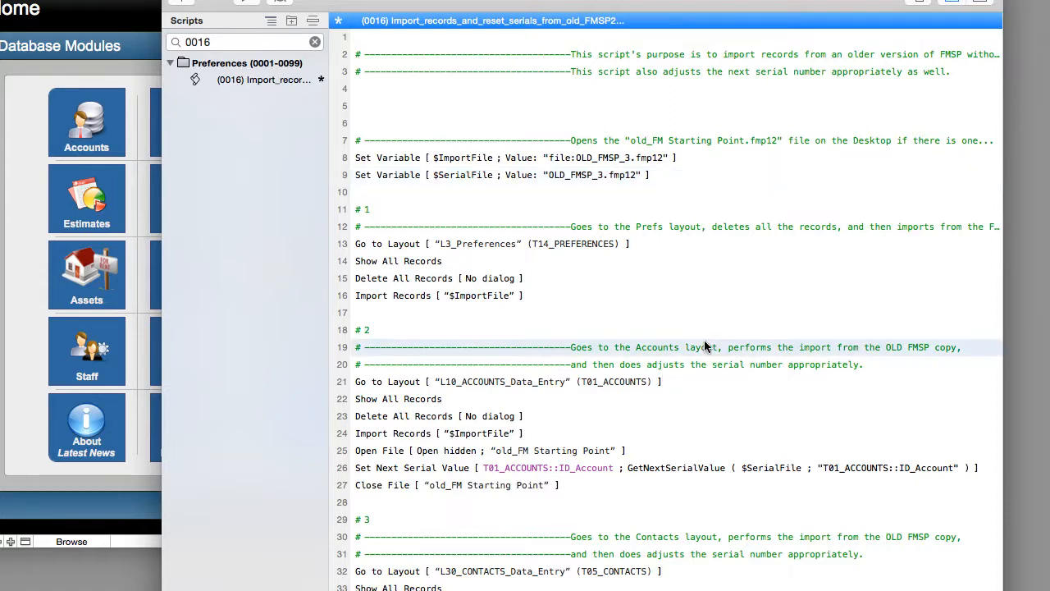
{"action": "scroll", "coordinate": [697, 402], "scroll_direction": "down", "scroll_amount": 2}
{"action": "left_click", "coordinate": [677, 423], "text": "shift"}
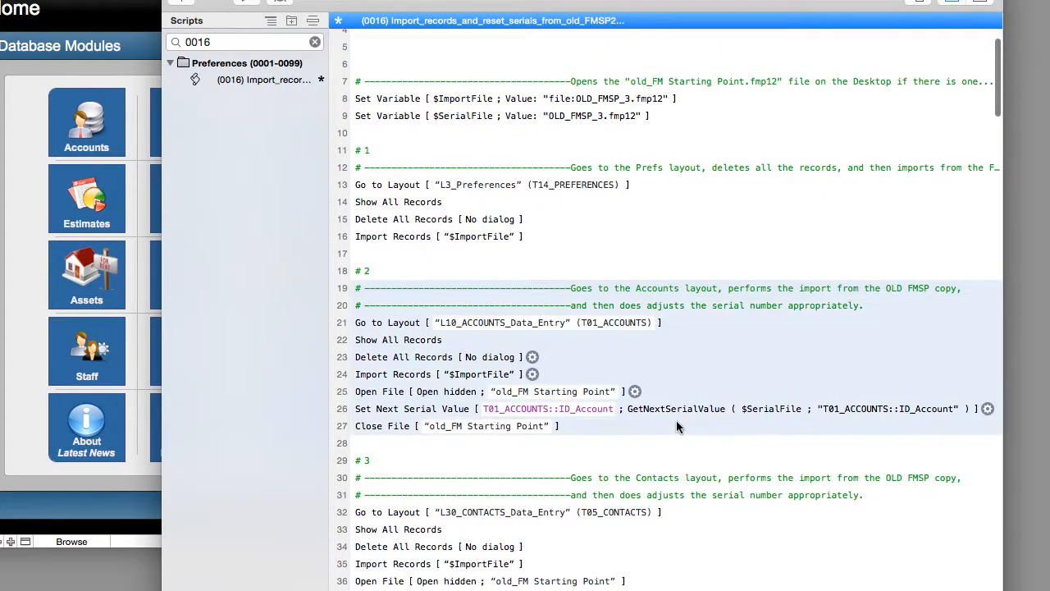
{"action": "scroll", "coordinate": [676, 420], "scroll_direction": "down", "scroll_amount": 3}
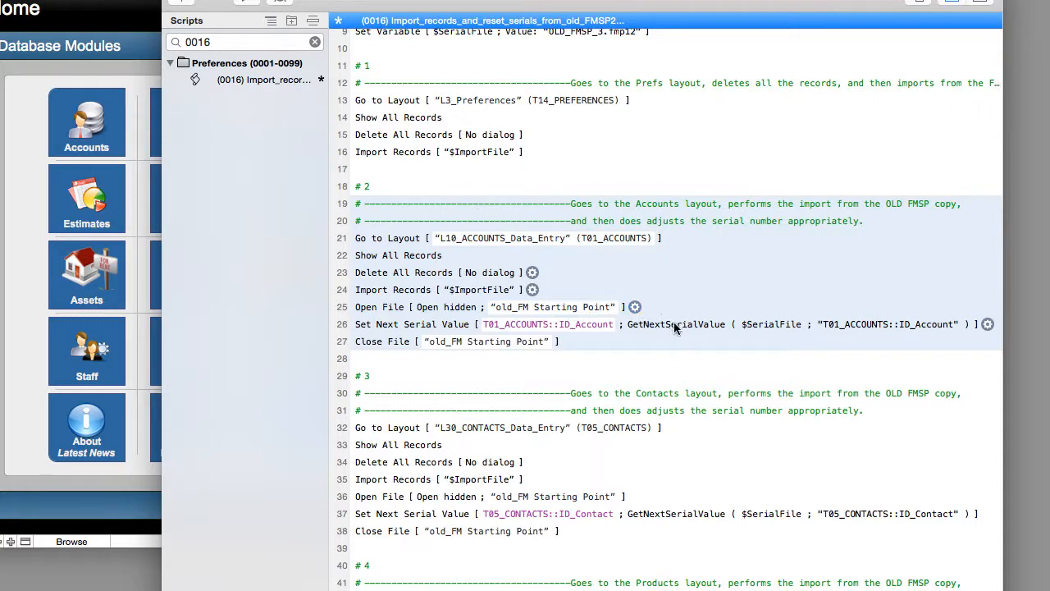
{"action": "left_click", "coordinate": [689, 397]}
{"action": "left_click", "coordinate": [634, 534], "text": "shift"}
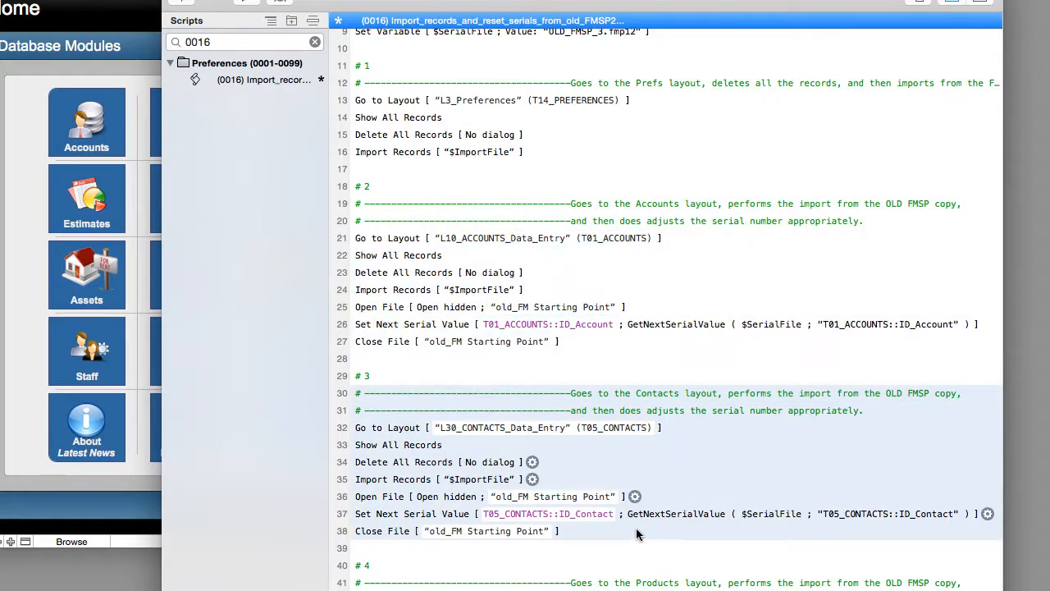
{"action": "scroll", "coordinate": [633, 535], "scroll_direction": "down", "scroll_amount": 5}
{"action": "left_click", "coordinate": [674, 383]}
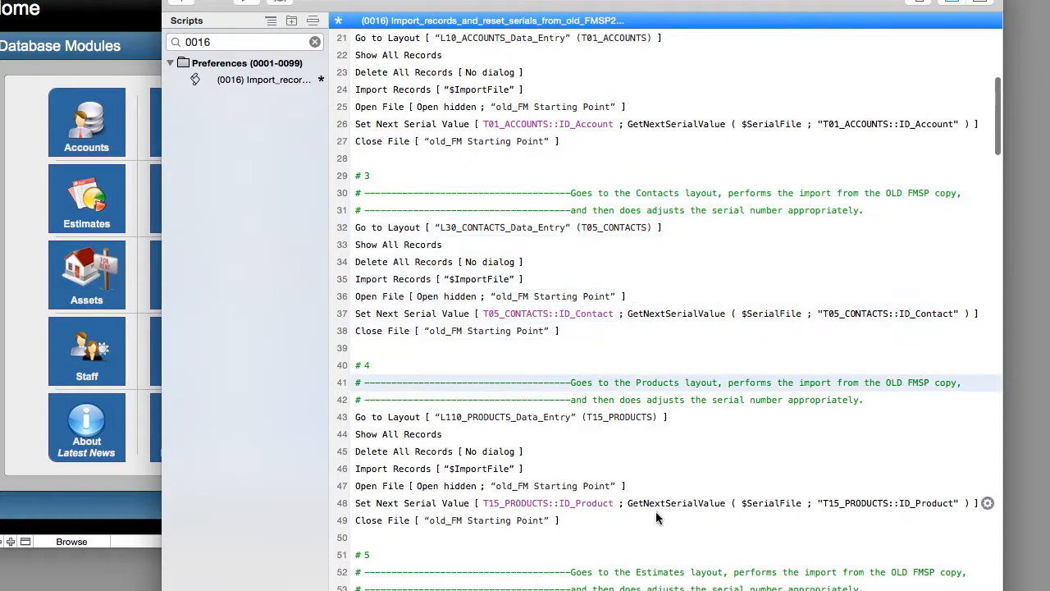
{"action": "left_click", "coordinate": [682, 520], "text": "shift"}
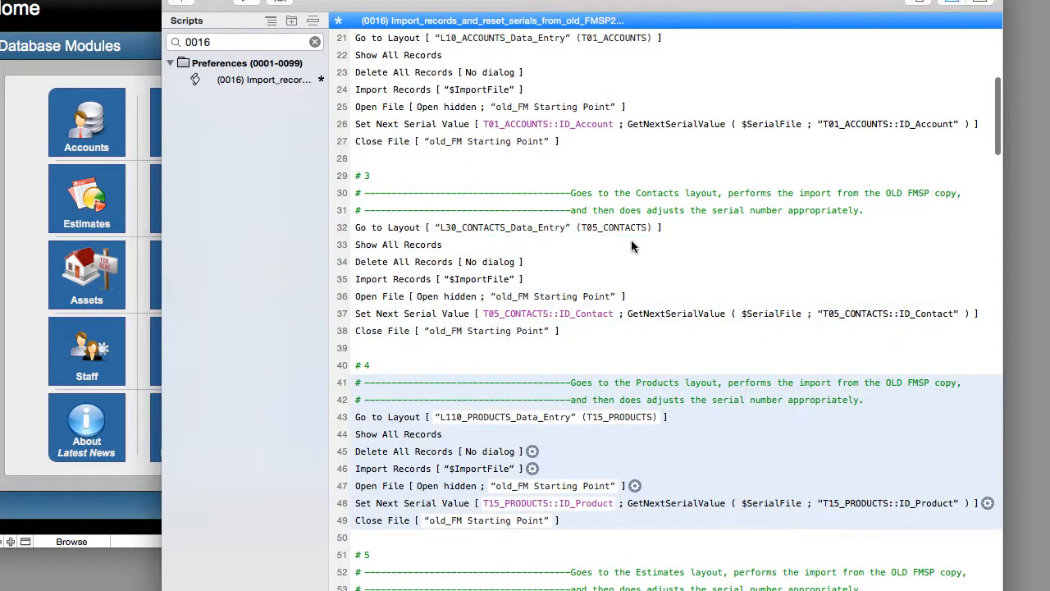
{"action": "scroll", "coordinate": [641, 245], "scroll_direction": "up", "scroll_amount": 1}
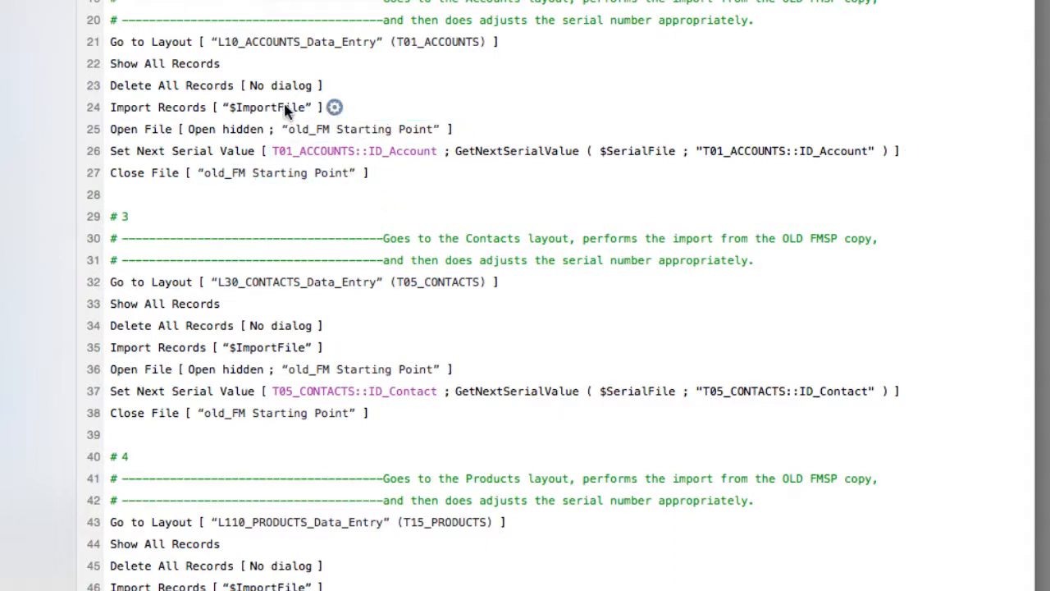
- Examine how the Accounts and Contacts blocks import records, set the next serial value and close the old file
{"action": "left_click", "coordinate": [400, 178]}
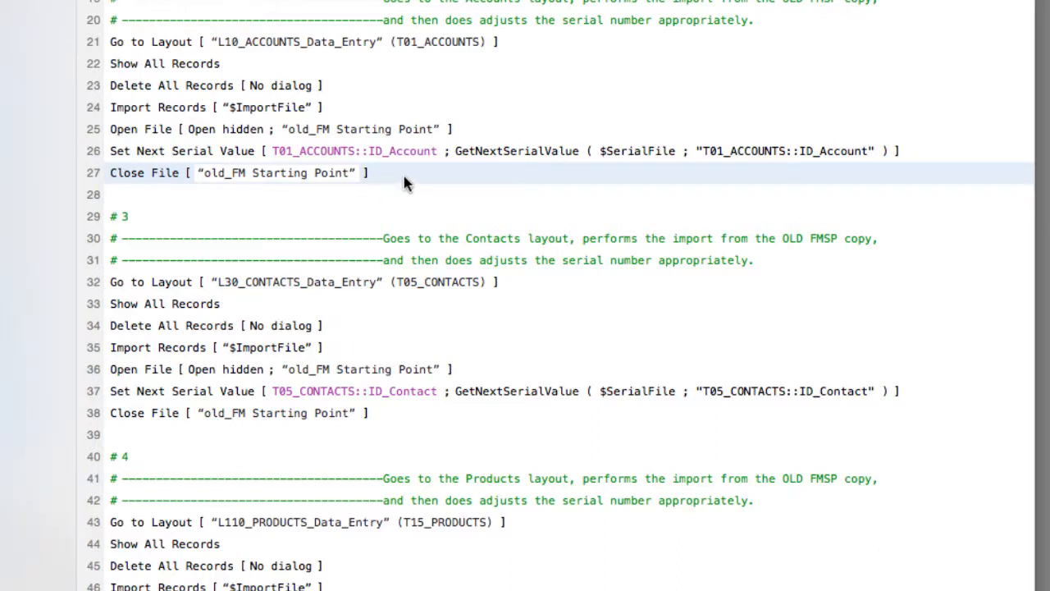
{"action": "left_click", "coordinate": [388, 108]}
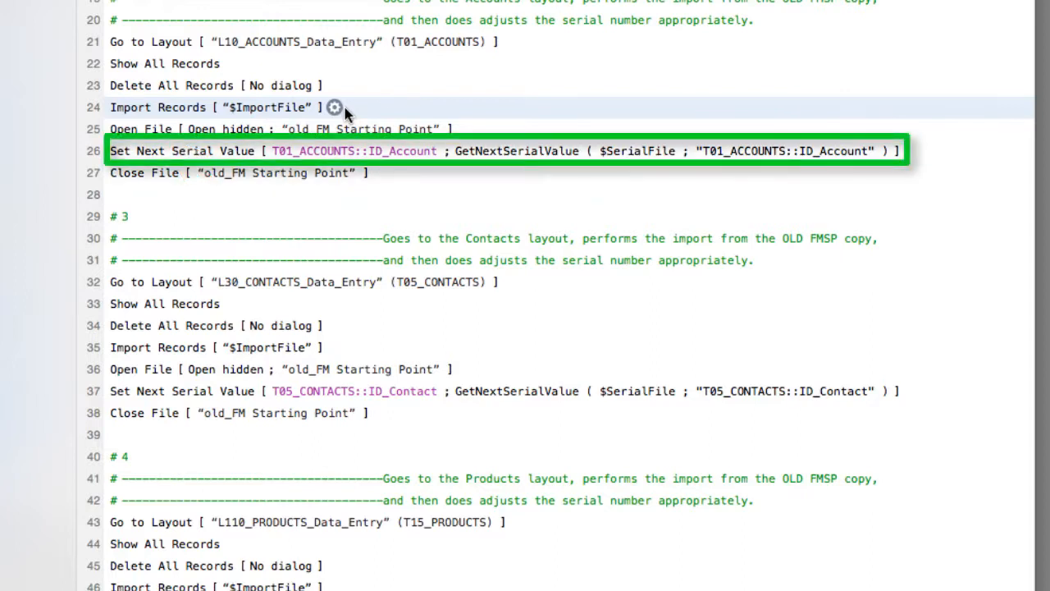
{"action": "left_click", "coordinate": [493, 154]}
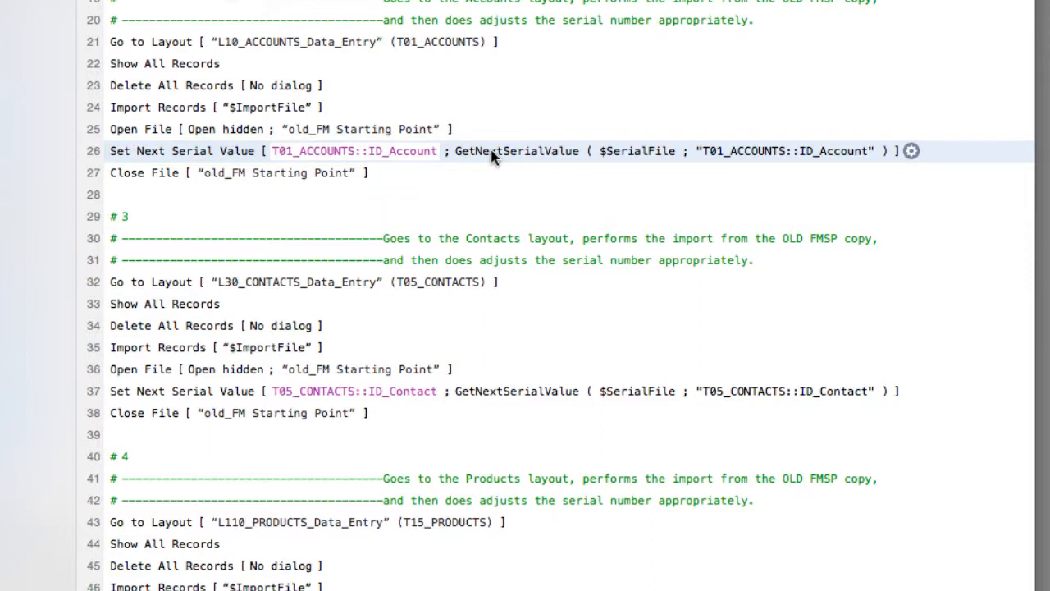
{"action": "scroll", "coordinate": [492, 157], "scroll_direction": "down", "scroll_amount": 1}
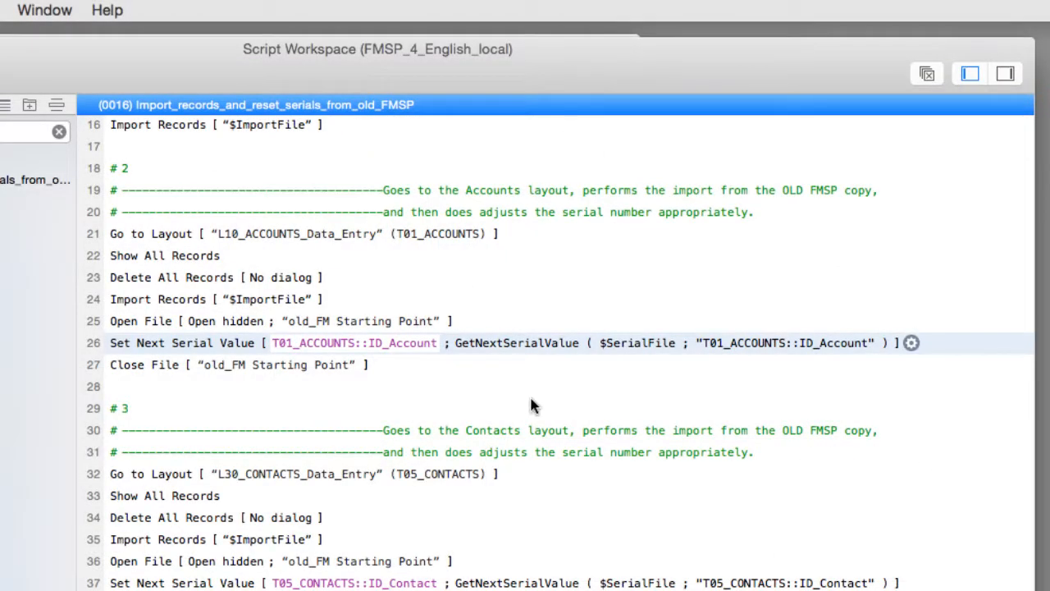
{"action": "scroll", "coordinate": [532, 406], "scroll_direction": "down", "scroll_amount": 2}
{"action": "scroll", "coordinate": [531, 404], "scroll_direction": "down", "scroll_amount": 2}
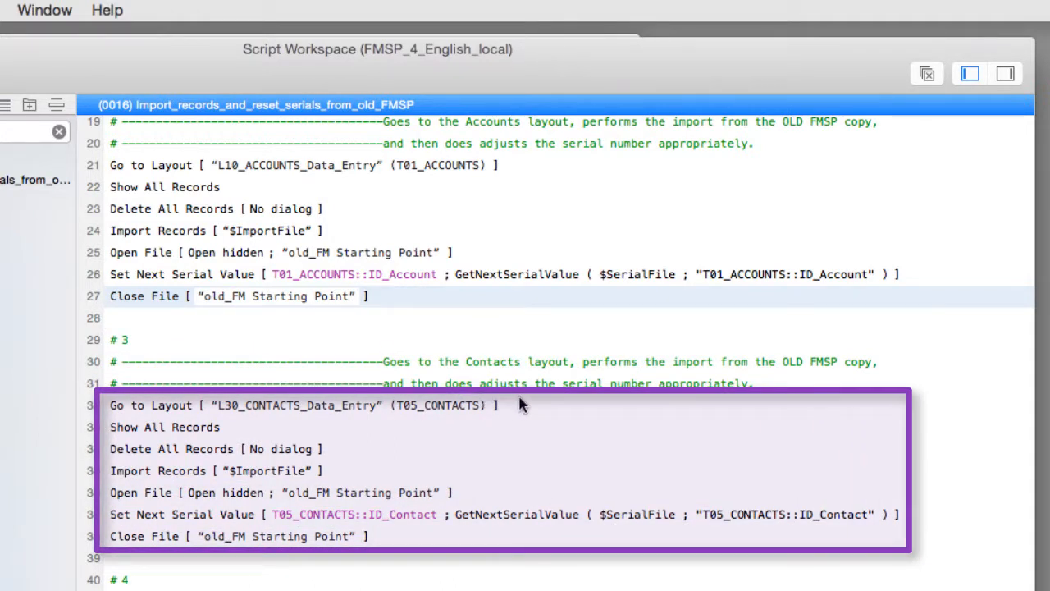
{"action": "left_click", "coordinate": [520, 405]}
{"action": "left_click", "coordinate": [376, 430]}
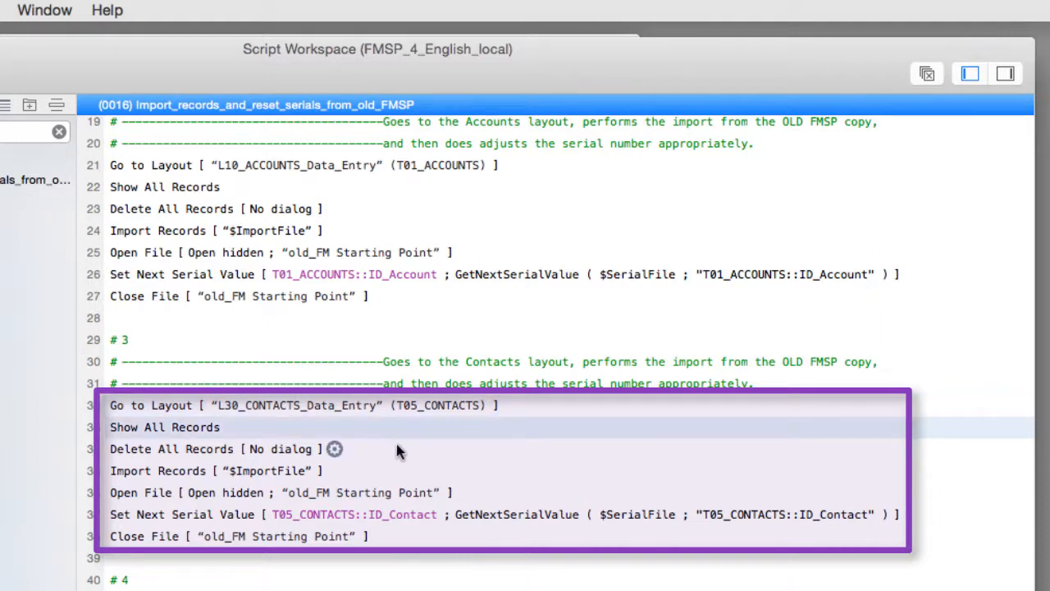
{"action": "left_click", "coordinate": [440, 479]}
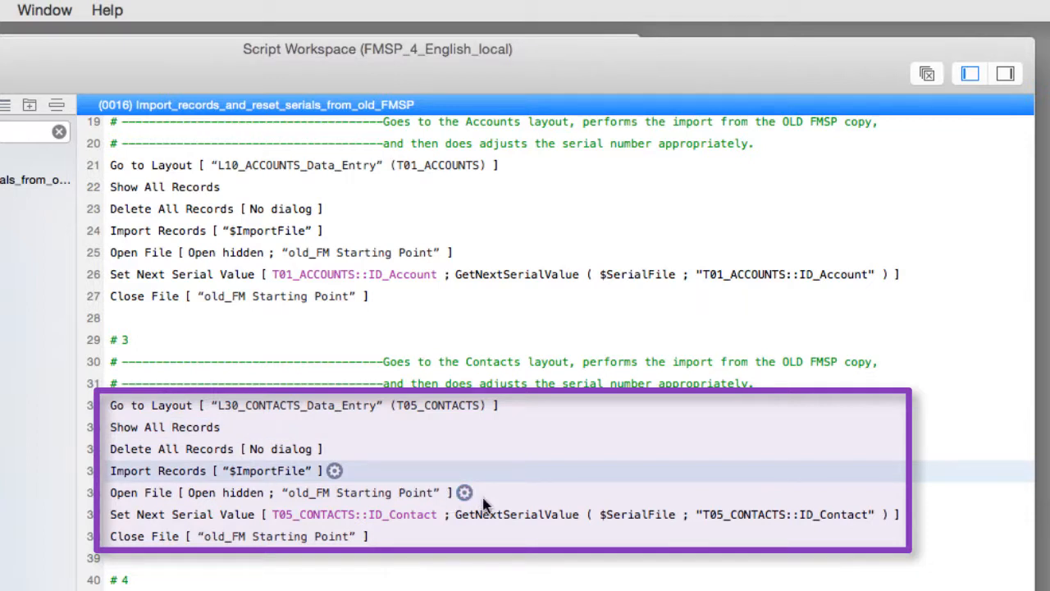
{"action": "left_click", "coordinate": [418, 537]}
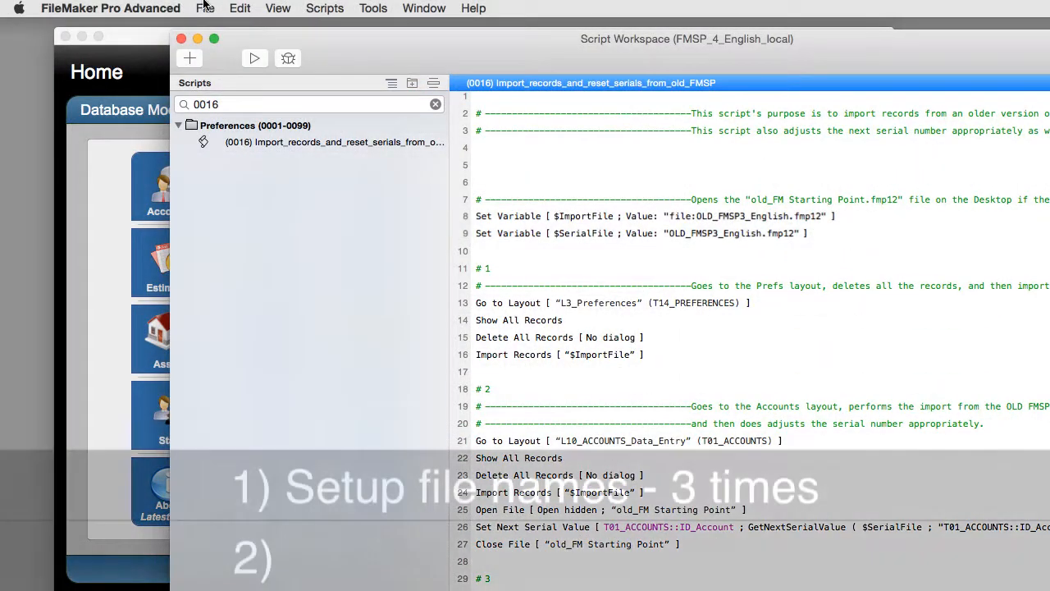
- Review the external data sources, the $ImportFile variable on line 8 and the Accounts Import Records step on line 24
{"action": "left_click", "coordinate": [205, 8]}
{"action": "mouse_move", "coordinate": [250, 158]}
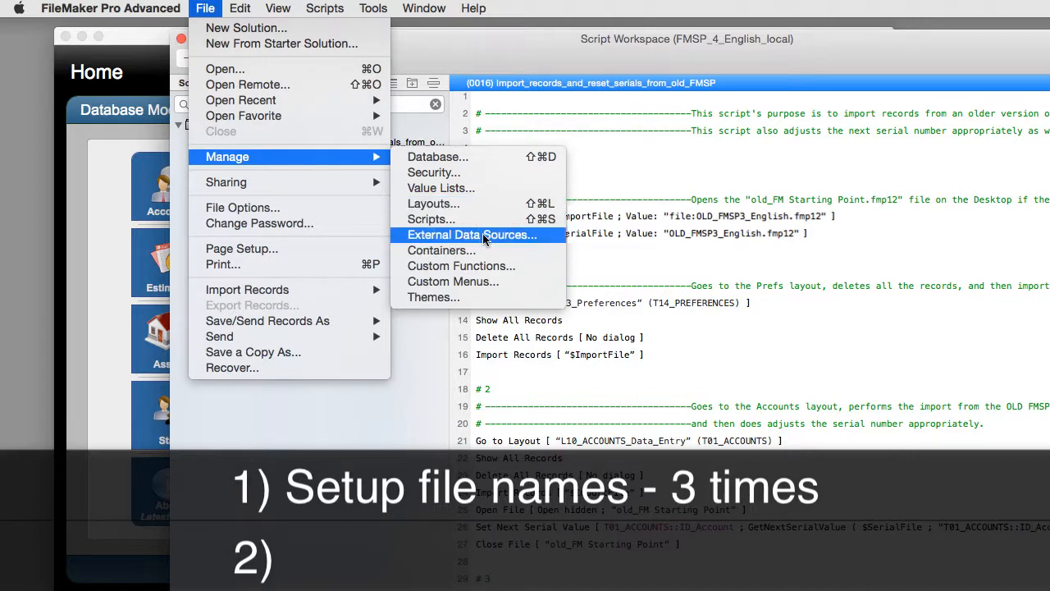
{"action": "left_click", "coordinate": [493, 235]}
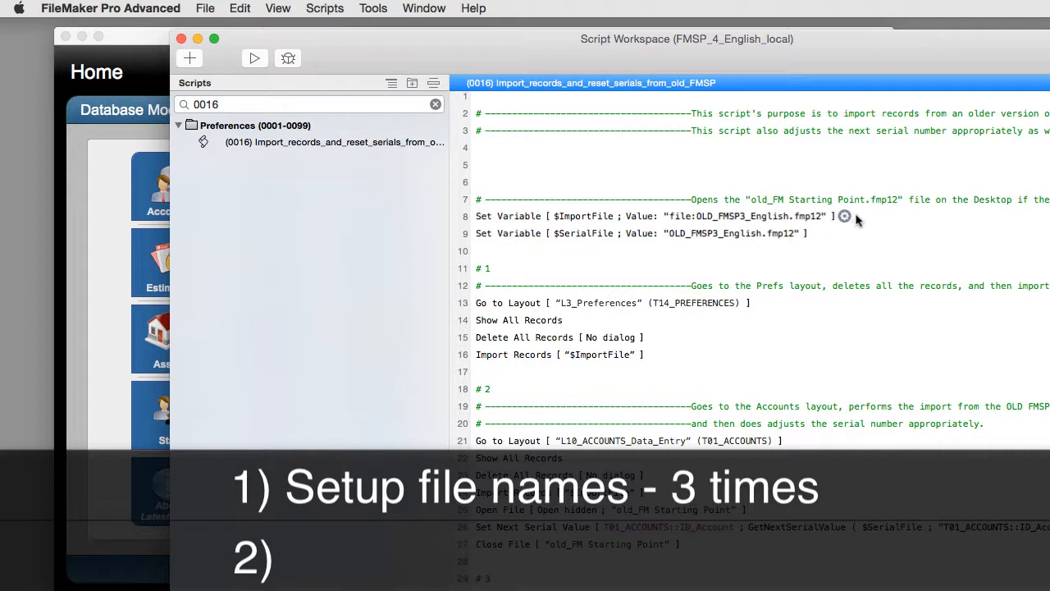
{"action": "left_click", "coordinate": [856, 218]}
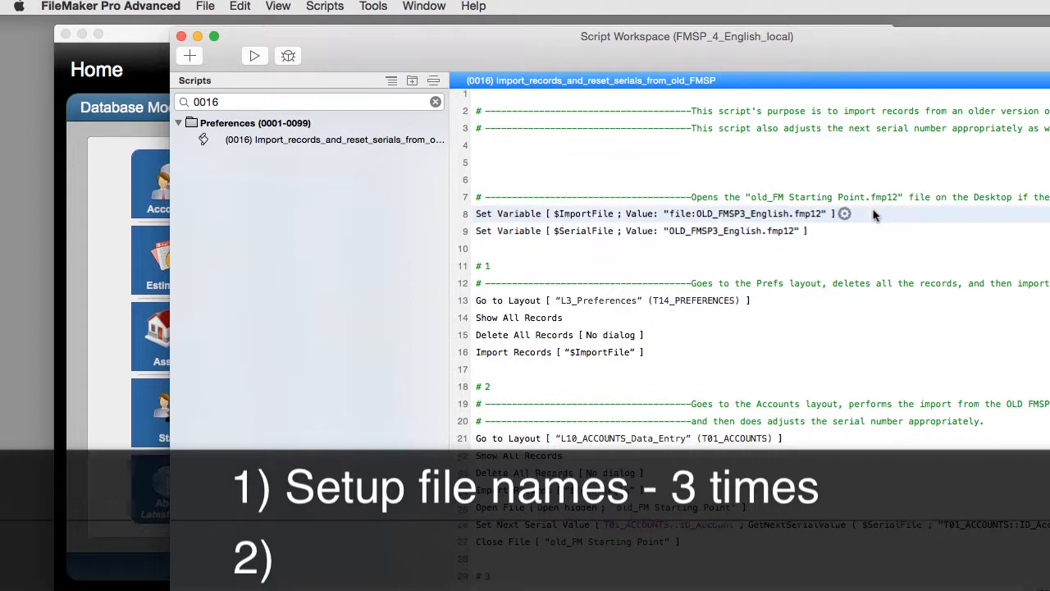
{"action": "scroll", "coordinate": [808, 253], "scroll_direction": "down", "scroll_amount": 5}
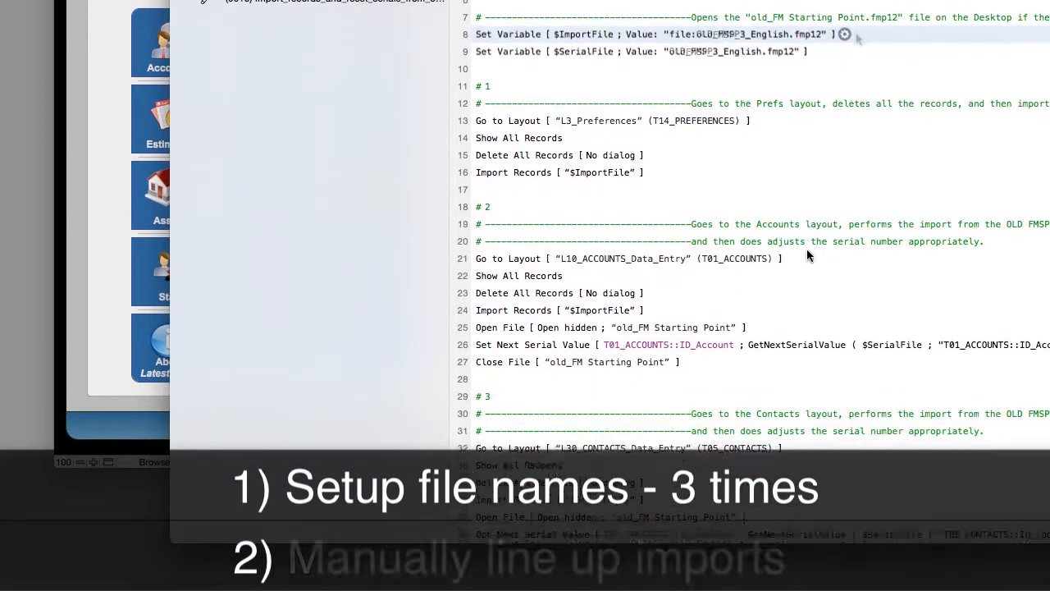
{"action": "left_click", "coordinate": [680, 254]}
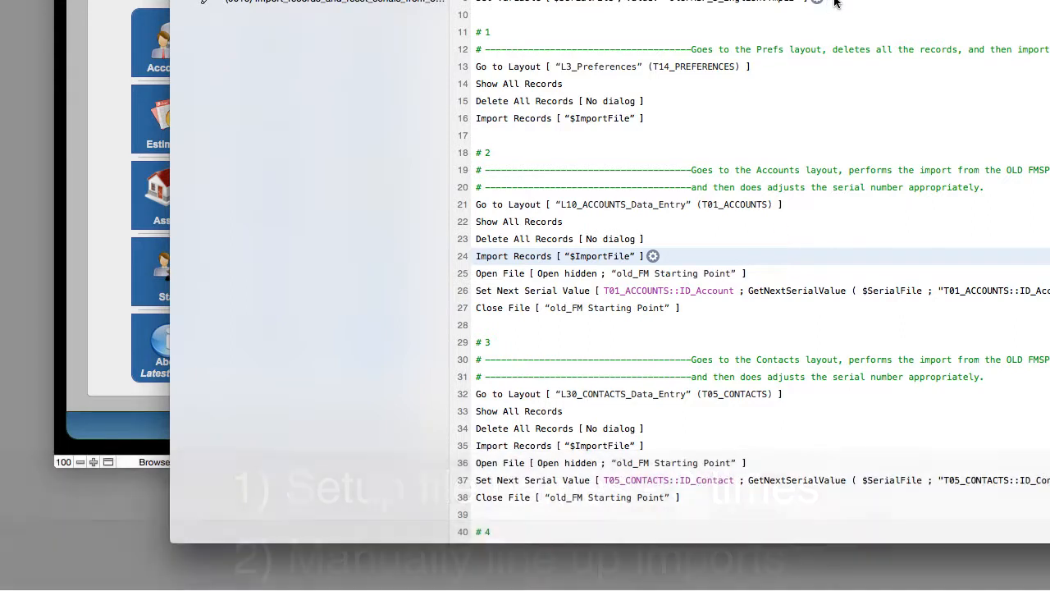
- Switch to Finder and select the name of the OLD_FMSP_3.fmp12 file in the FMSP_Upgrade folder
{"action": "key", "text": "super+Tab"}
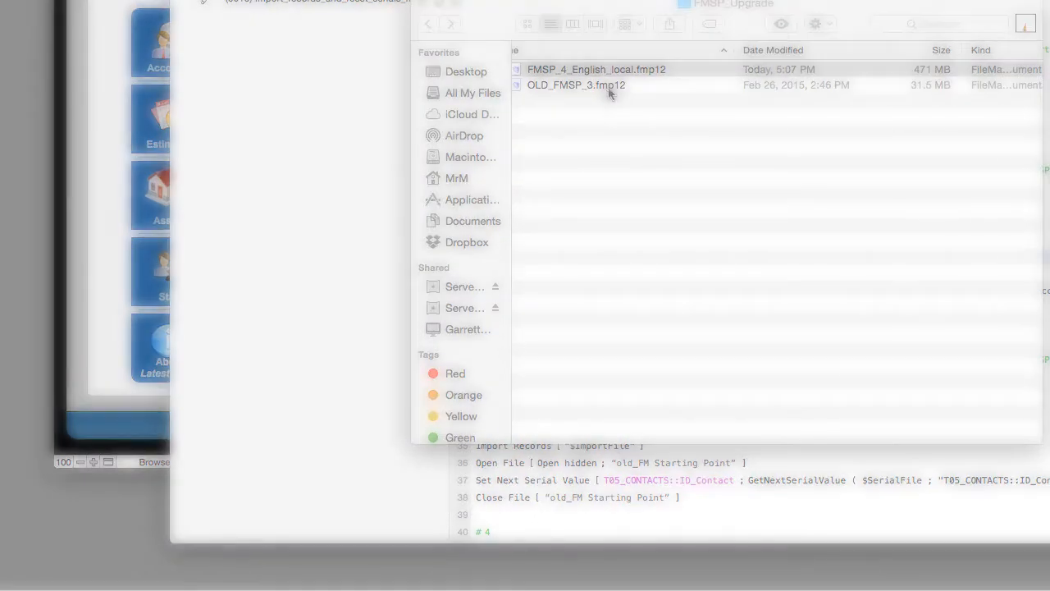
{"action": "left_click", "coordinate": [591, 88]}
{"action": "left_click", "coordinate": [587, 87]}
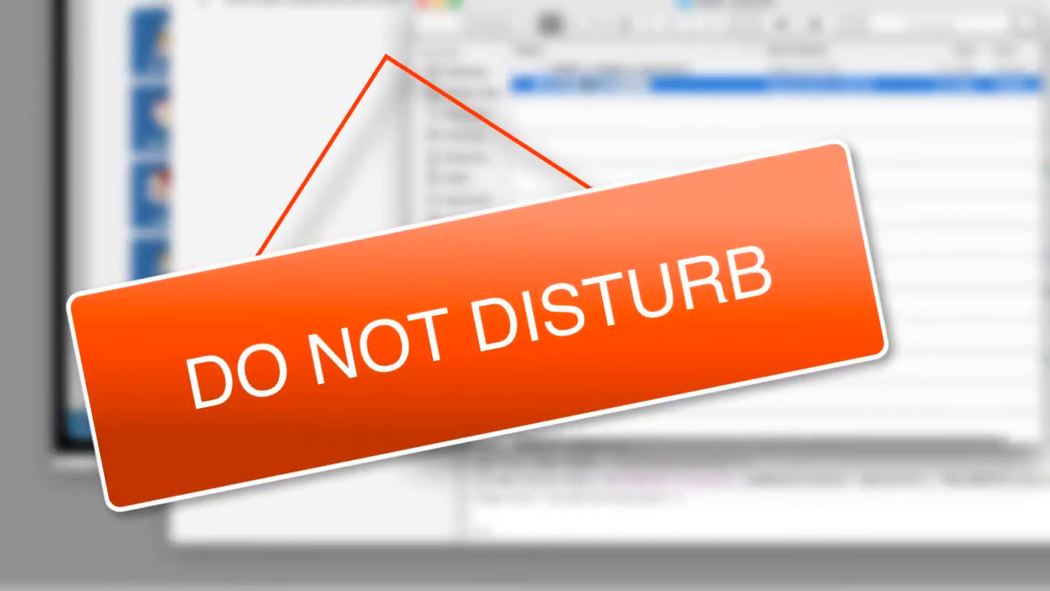
{"action": "left_click", "coordinate": [730, 109]}
- Back in FileMaker Pro Advanced, set the line 9 $SerialFile value to "OLD_FMSP_3.fmp12" and save the import script
{"action": "key", "text": "super+Tab"}
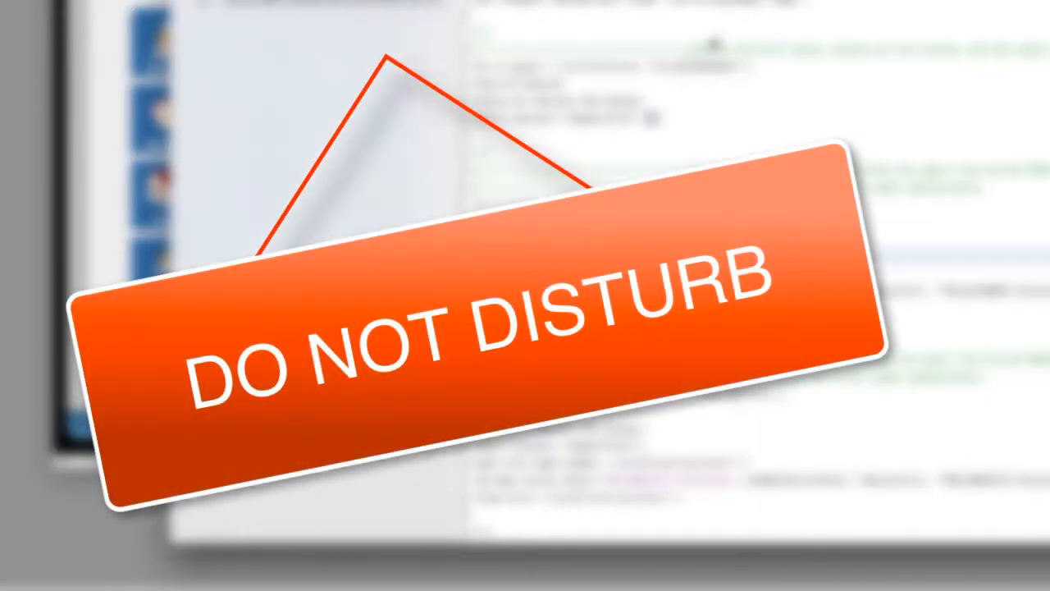
{"action": "double_click", "coordinate": [830, 5]}
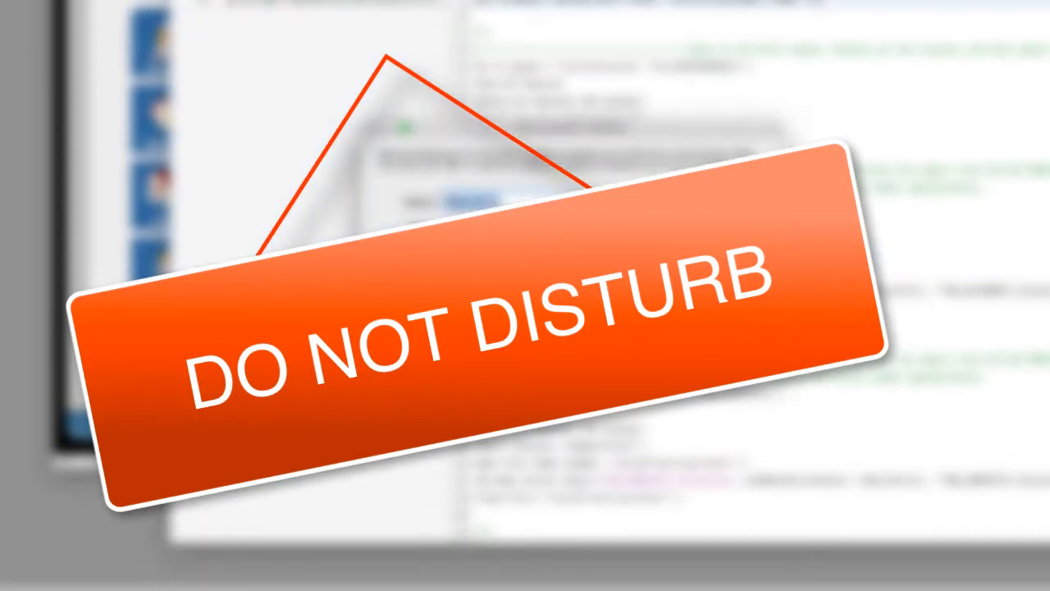
{"action": "key", "text": "Tab"}
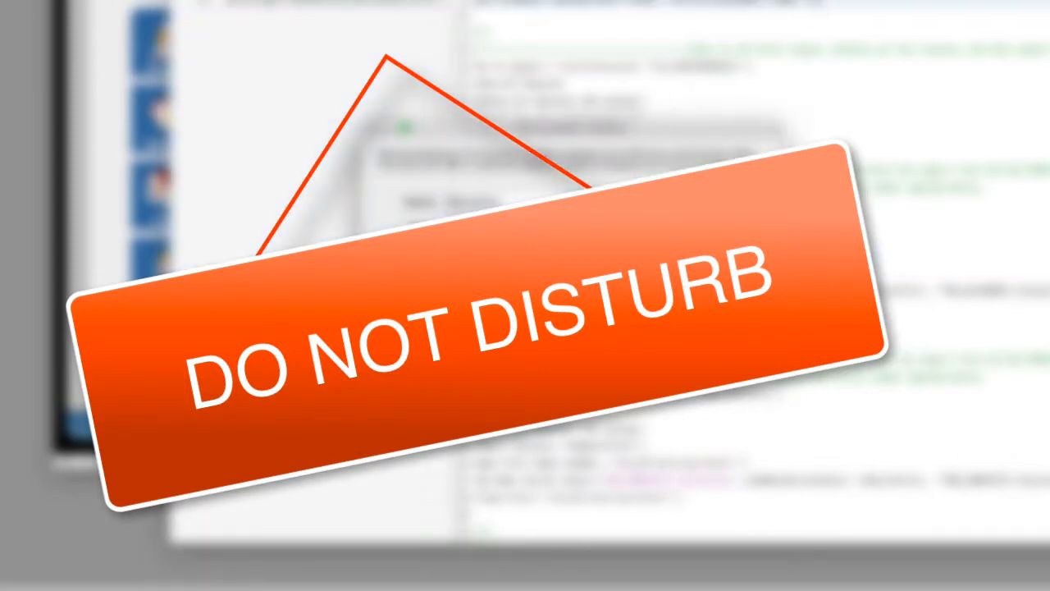
{"action": "key", "text": "Return"}
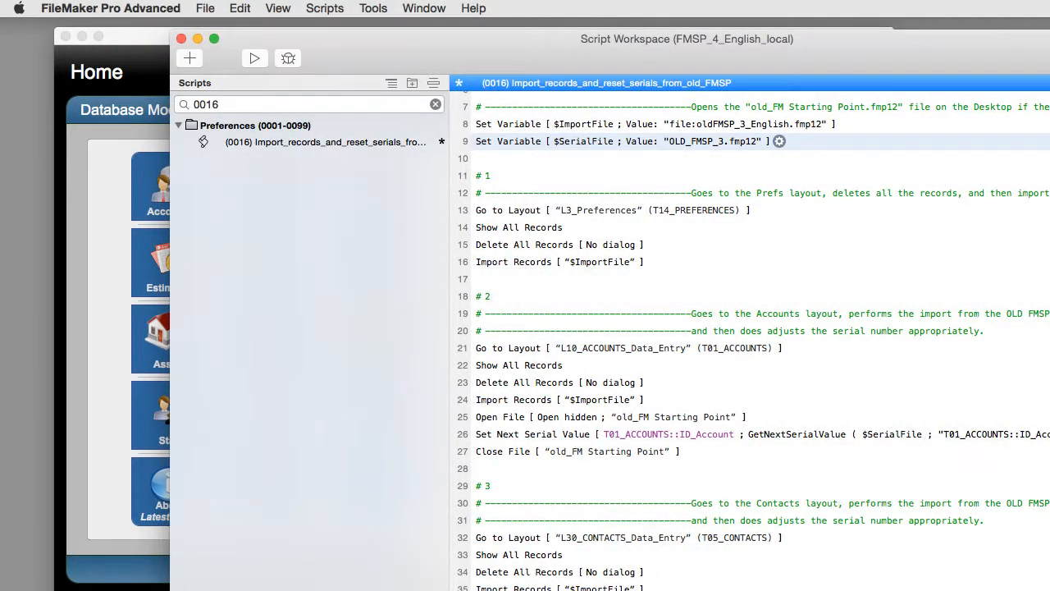
{"action": "key", "text": "super+s"}
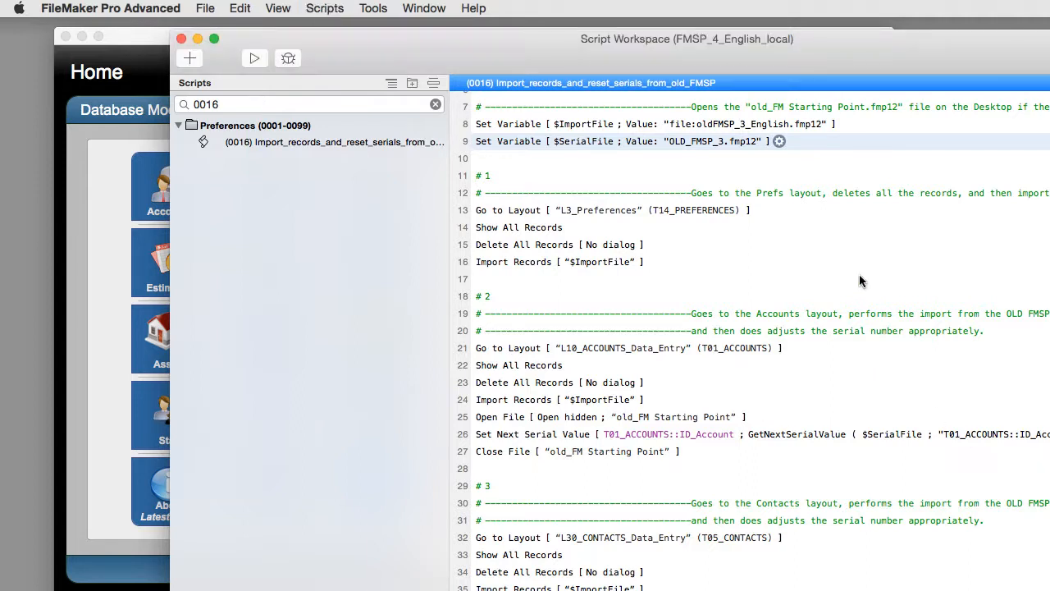
- Close the Script Workspace and switch to the FMSP_Upgrade folder in Finder
{"action": "left_click", "coordinate": [181, 40]}
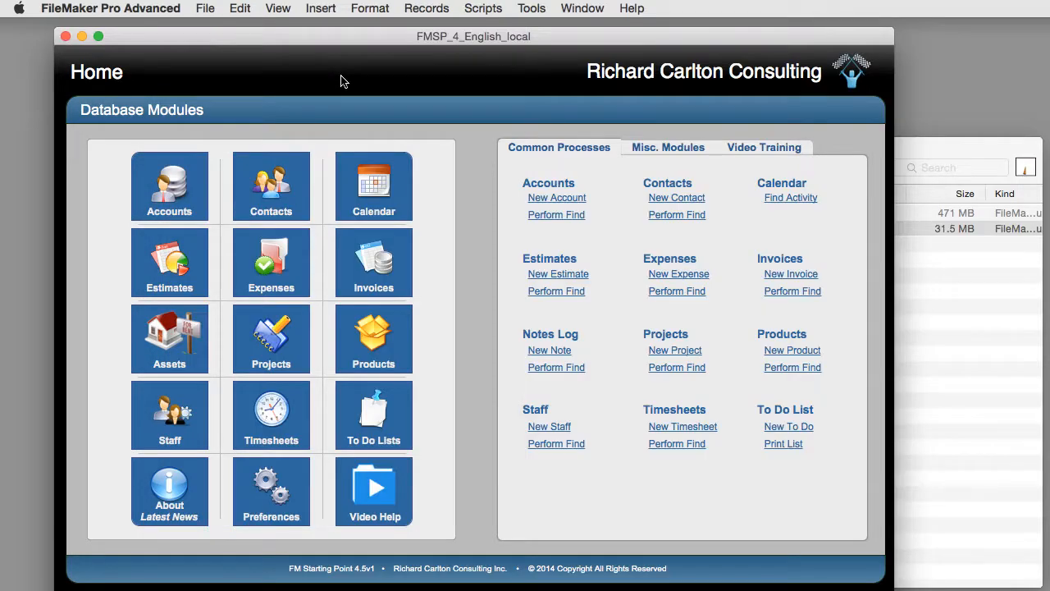
{"action": "left_click", "coordinate": [919, 146]}
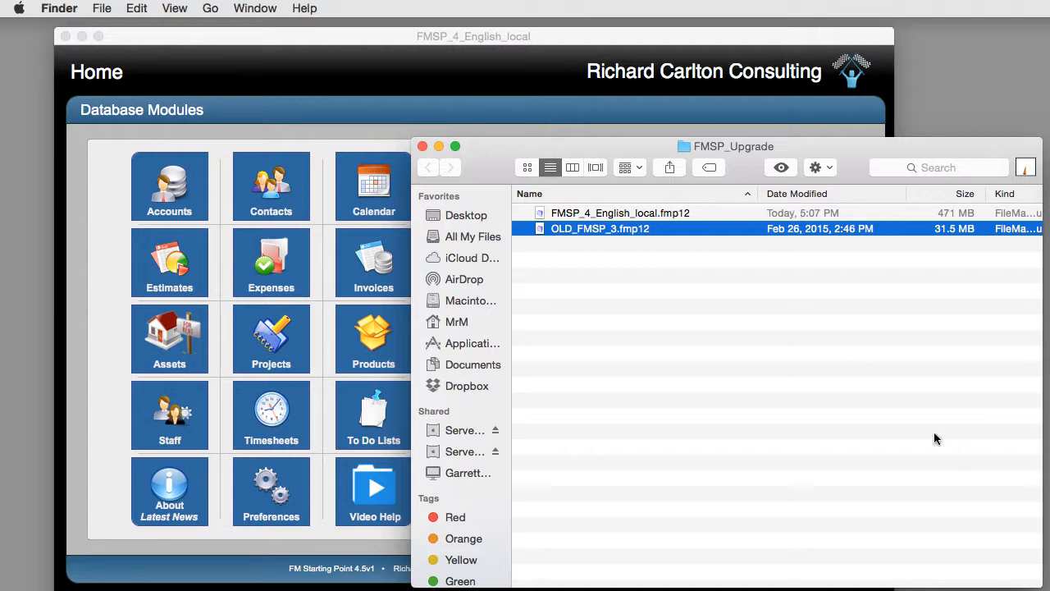
- Switch back to FileMaker Pro Advanced, find the 0016 import records script in the Script Workspace and run it
{"action": "left_click", "coordinate": [399, 78]}
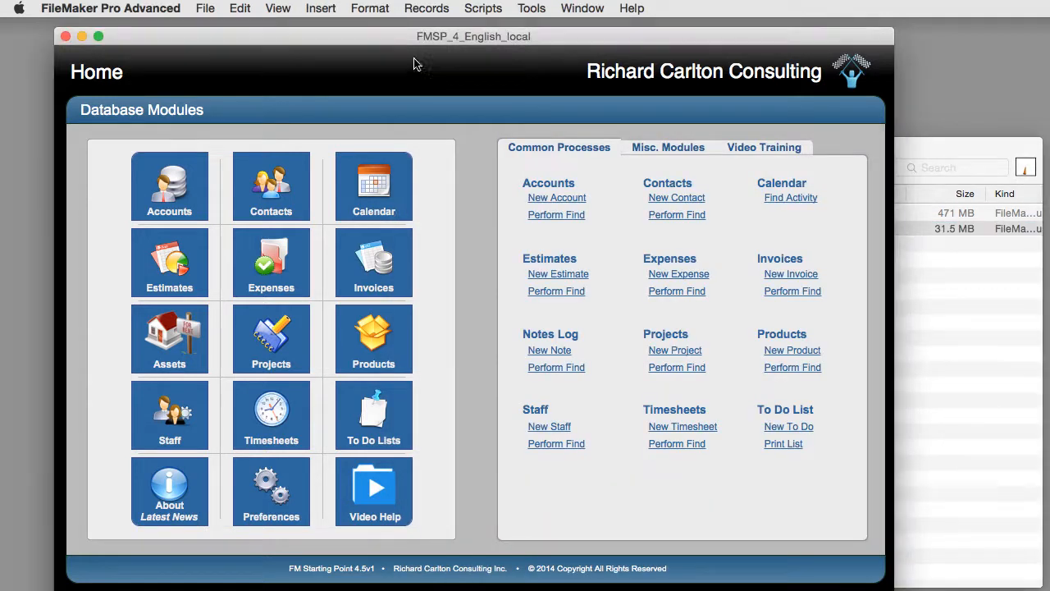
{"action": "key", "text": "super+shift+s"}
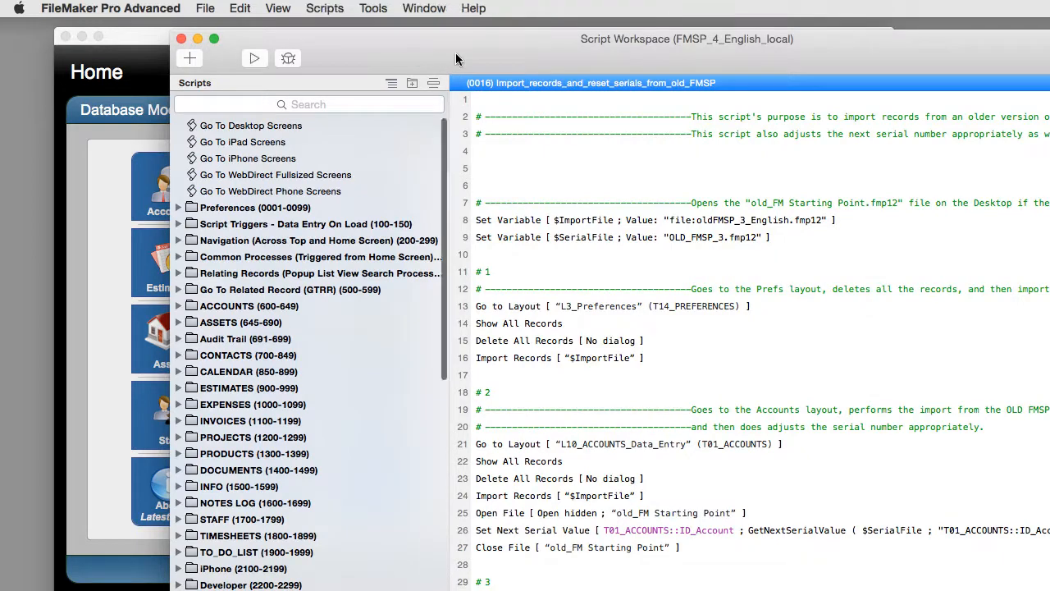
{"action": "left_click", "coordinate": [363, 102]}
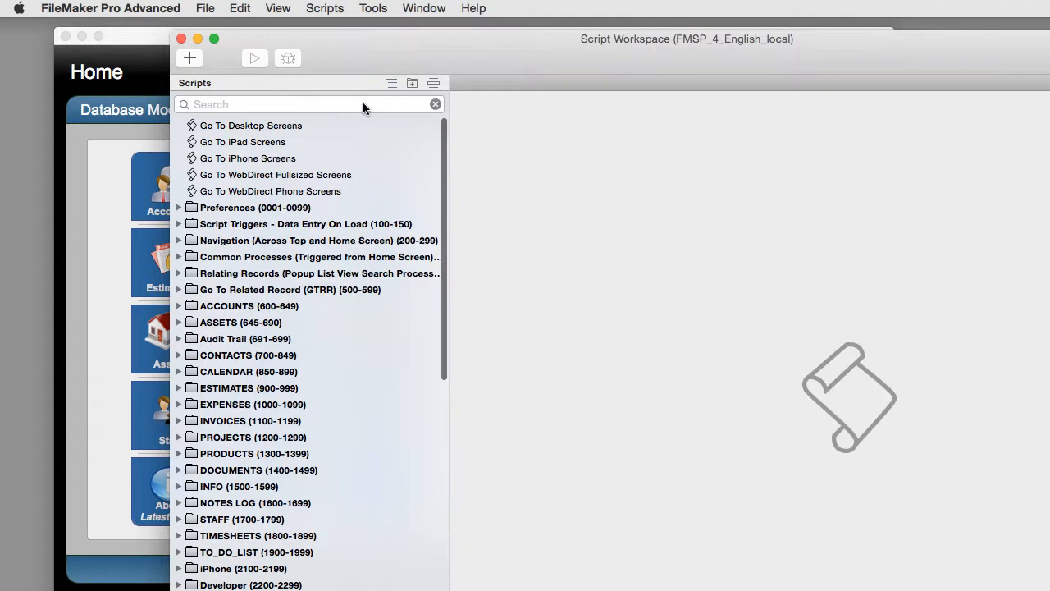
{"action": "type", "text": "0016"}
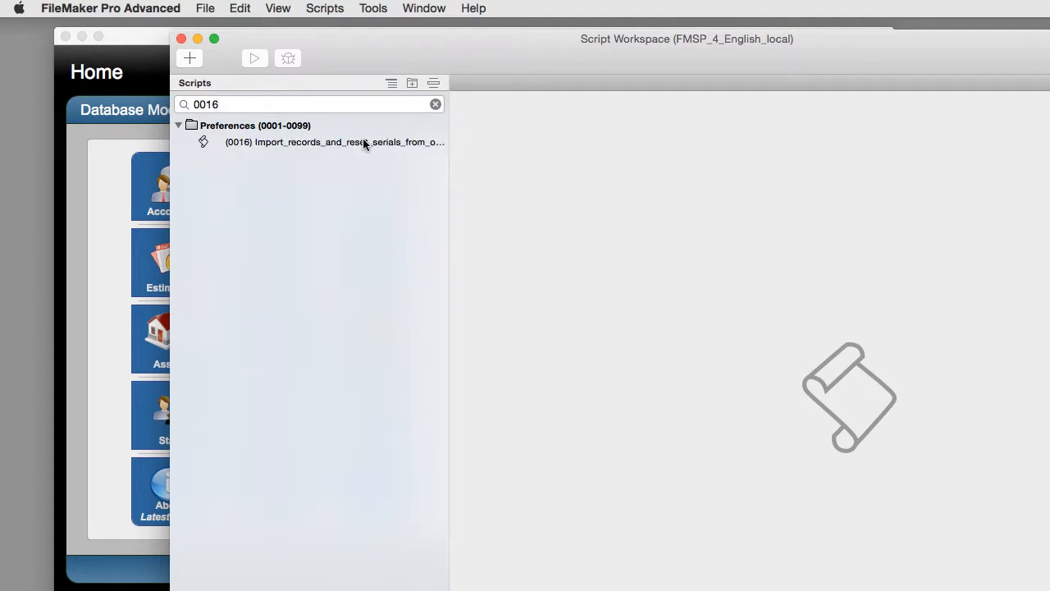
{"action": "left_click", "coordinate": [363, 144]}
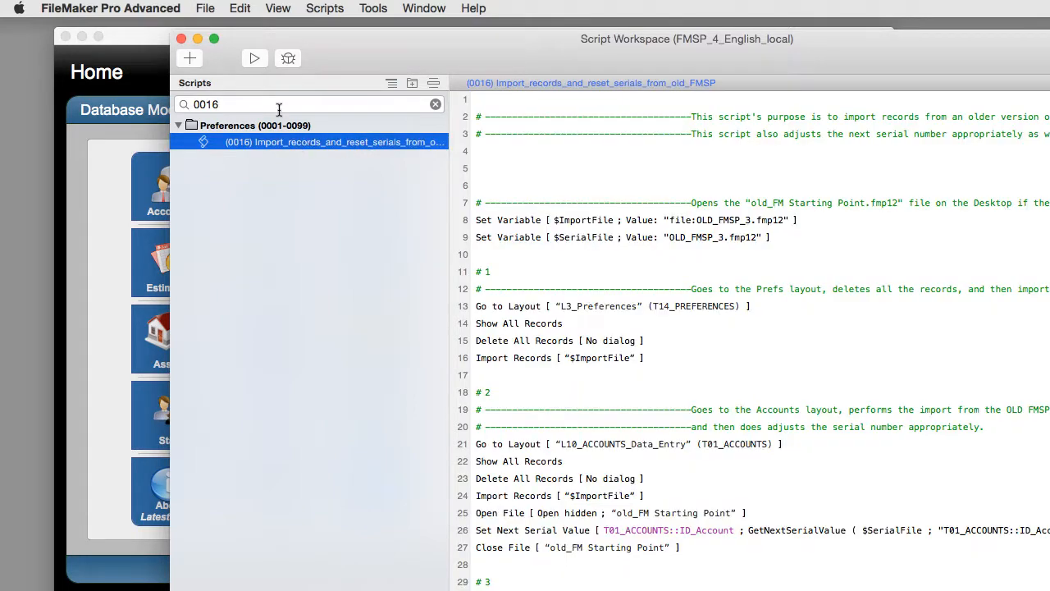
{"action": "left_click", "coordinate": [253, 63]}
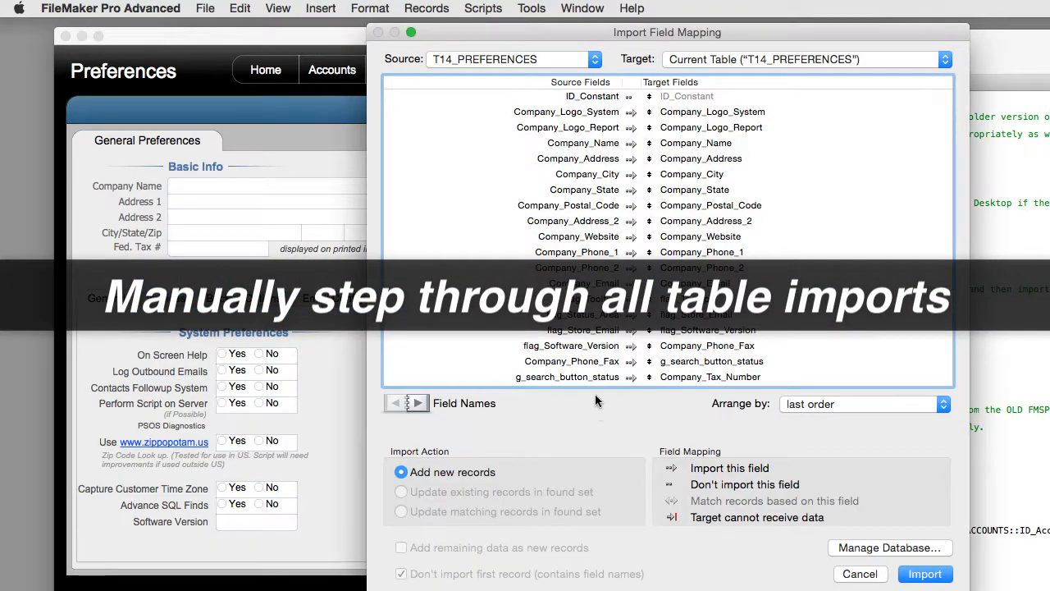
- Arrange the T14_PREFERENCES import fields by matching names and check the mapping through the end of the enlarged list
{"action": "left_click_drag", "start_coordinate": [603, 33], "coordinate": [554, 32]}
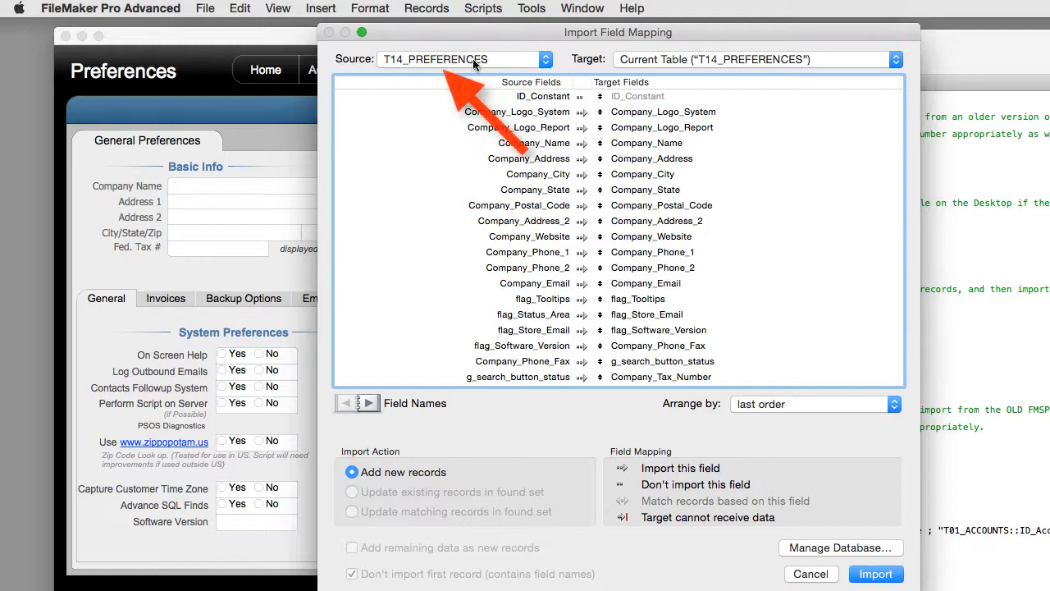
{"action": "left_click", "coordinate": [776, 406]}
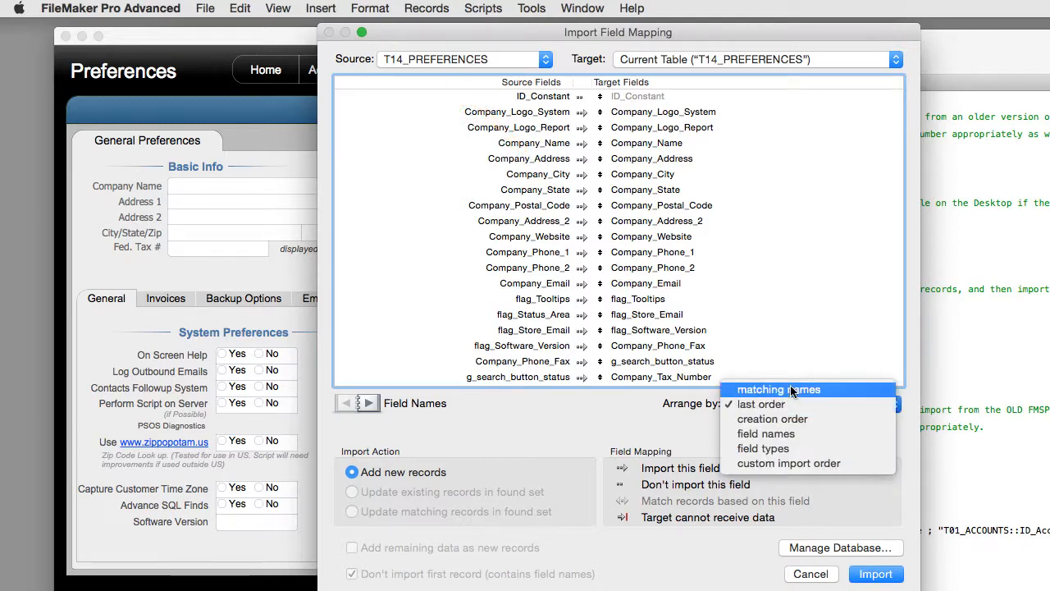
{"action": "left_click", "coordinate": [792, 391]}
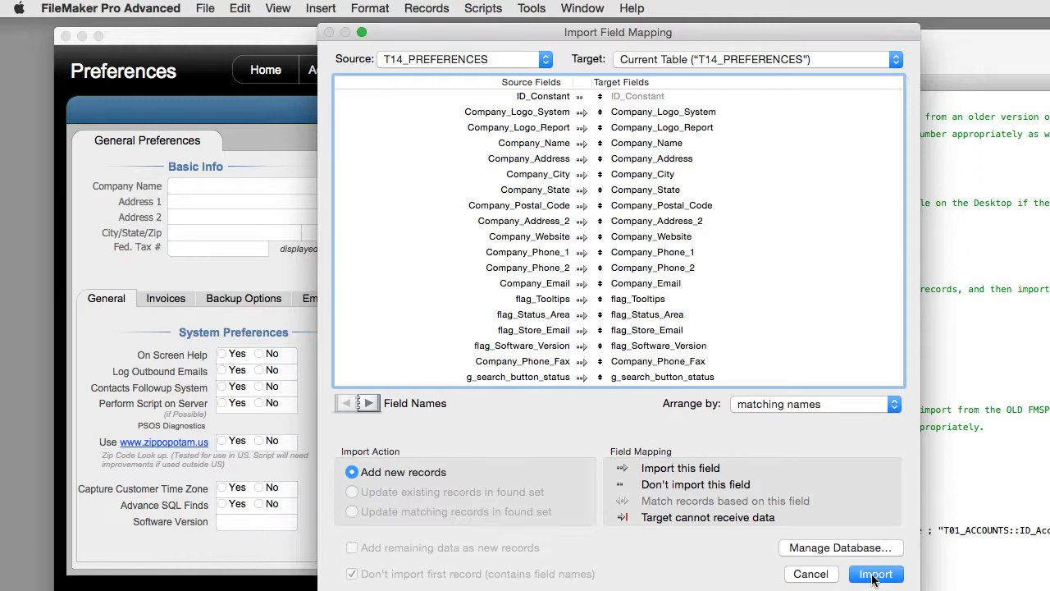
{"action": "left_click_drag", "start_coordinate": [920, 590], "coordinate": [935, 590]}
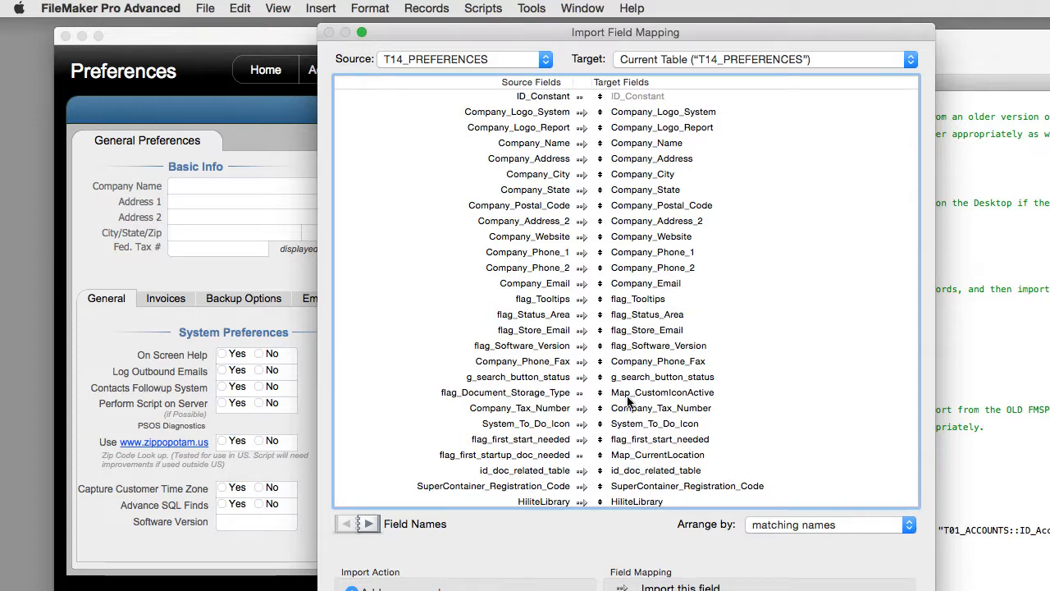
{"action": "scroll", "coordinate": [628, 400], "scroll_direction": "down", "scroll_amount": 8}
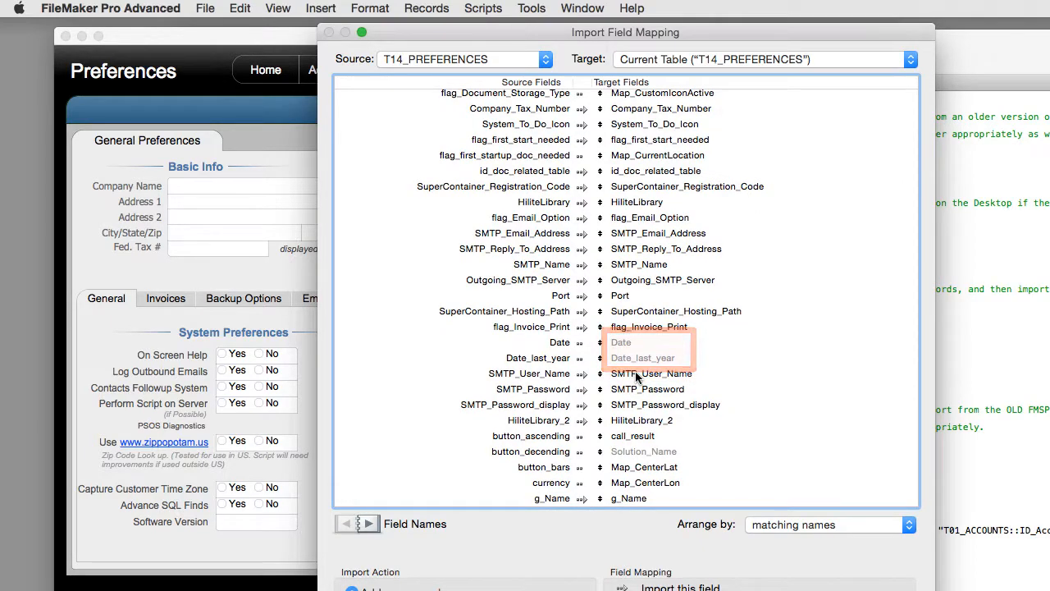
{"action": "scroll", "coordinate": [636, 376], "scroll_direction": "down", "scroll_amount": 4}
{"action": "scroll", "coordinate": [636, 376], "scroll_direction": "down", "scroll_amount": 10}
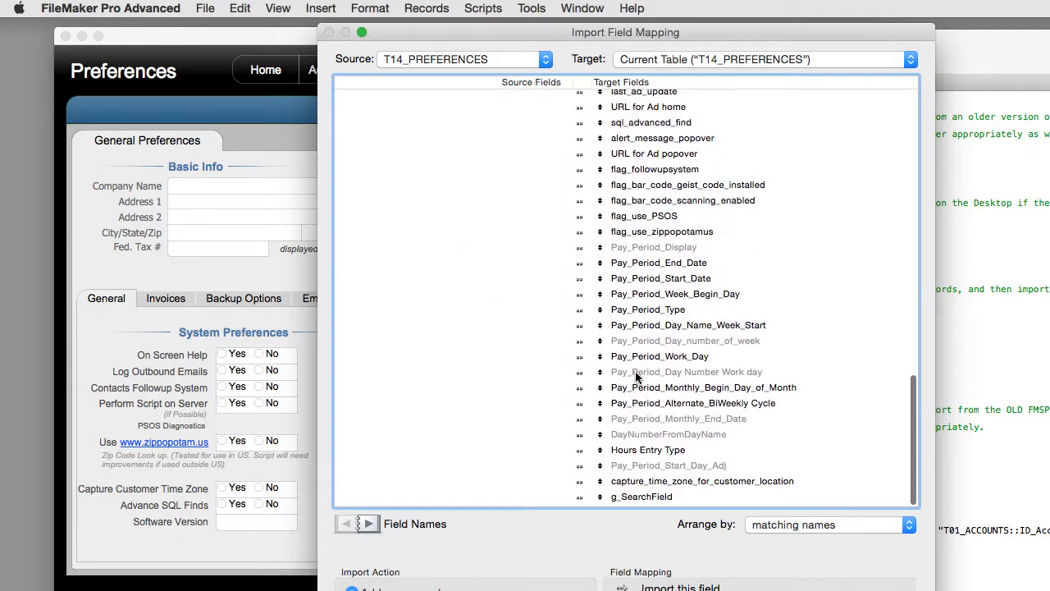
{"action": "scroll", "coordinate": [636, 376], "scroll_direction": "up", "scroll_amount": 2}
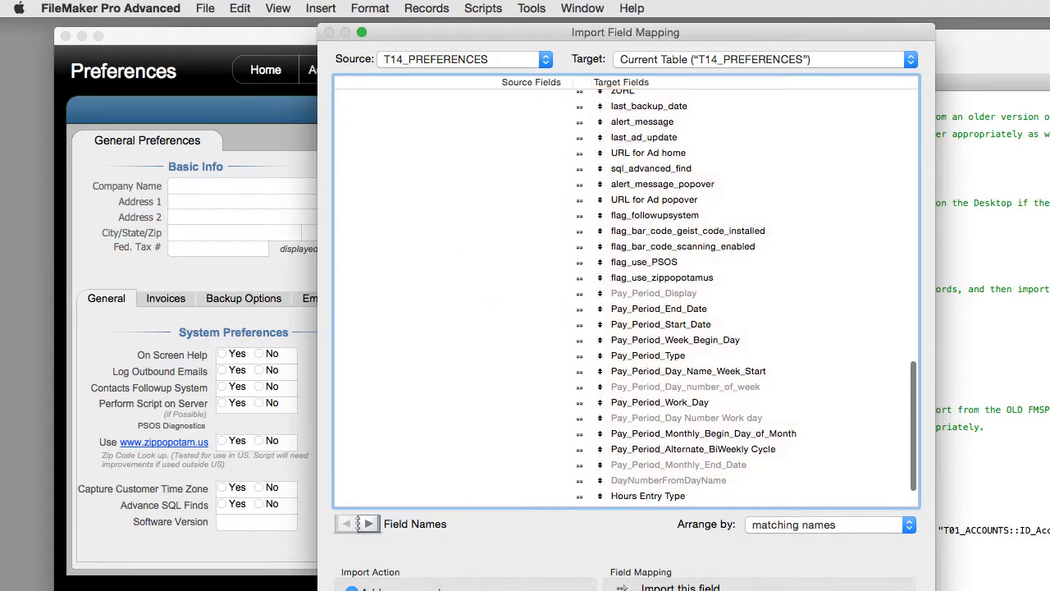
- Import the preferences records, keeping repeating field values in the original record, and dismiss the import summary
{"action": "left_click", "coordinate": [882, 587]}
{"action": "left_click_drag", "start_coordinate": [1036, 267], "coordinate": [600, 109]}
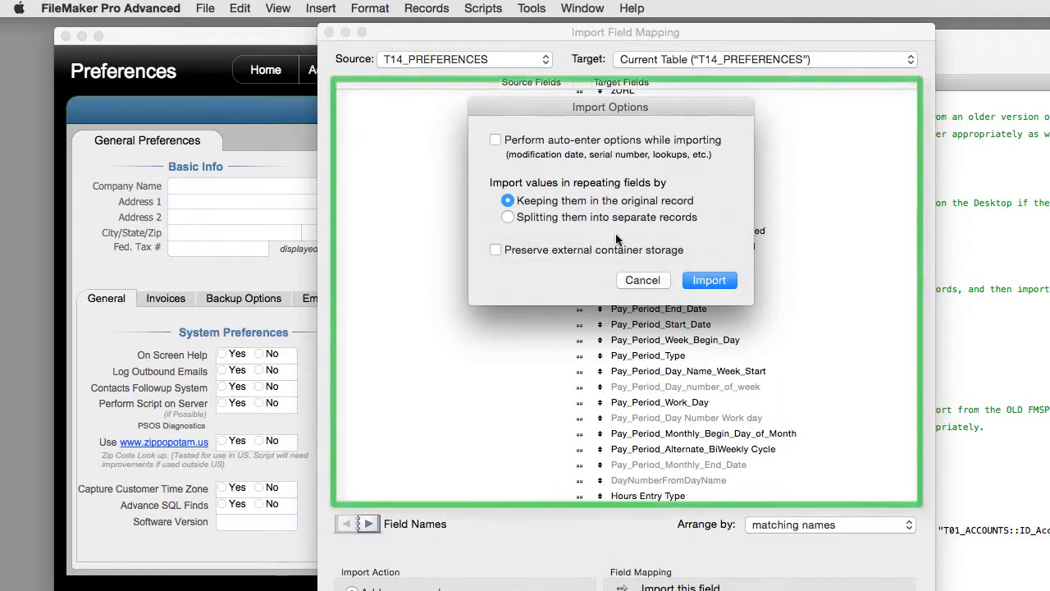
{"action": "left_click", "coordinate": [710, 279]}
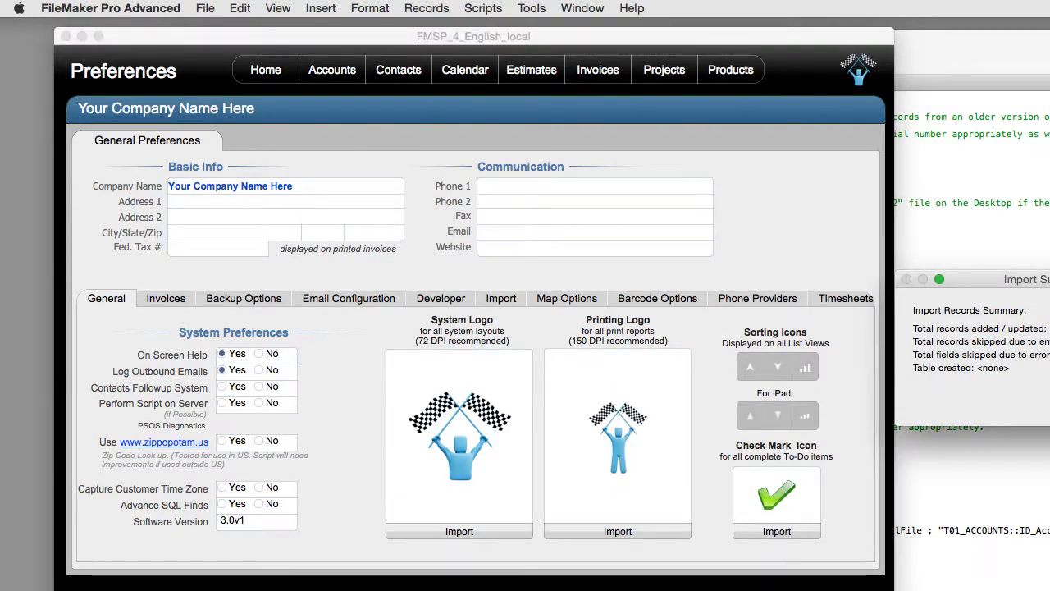
{"action": "key", "text": "Return"}
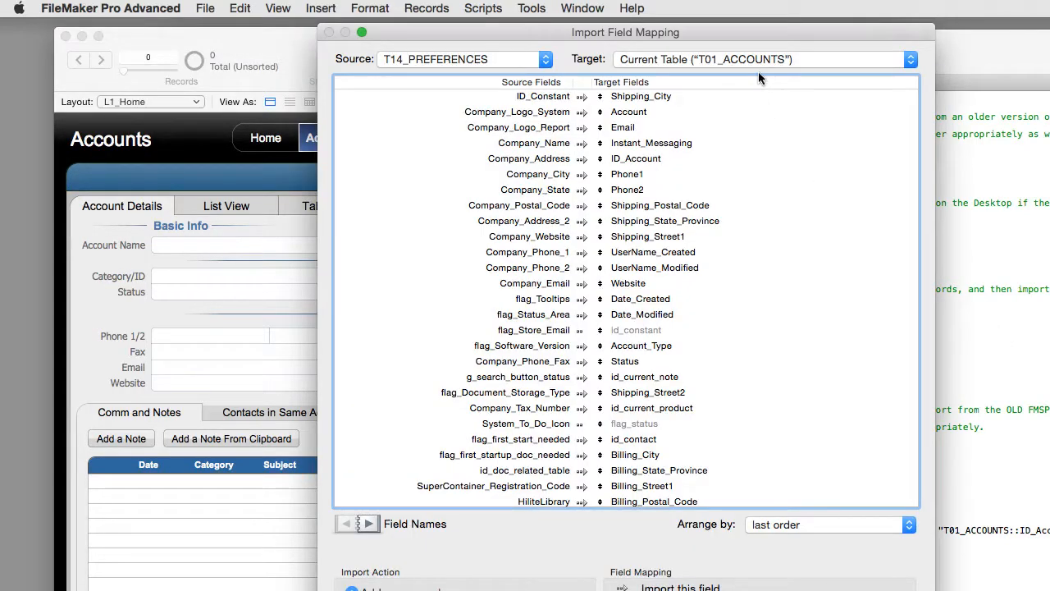
- For the Accounts import, set the source table to T01_ACCOUNTS and arrange the fields by matching names
{"action": "left_click", "coordinate": [484, 59]}
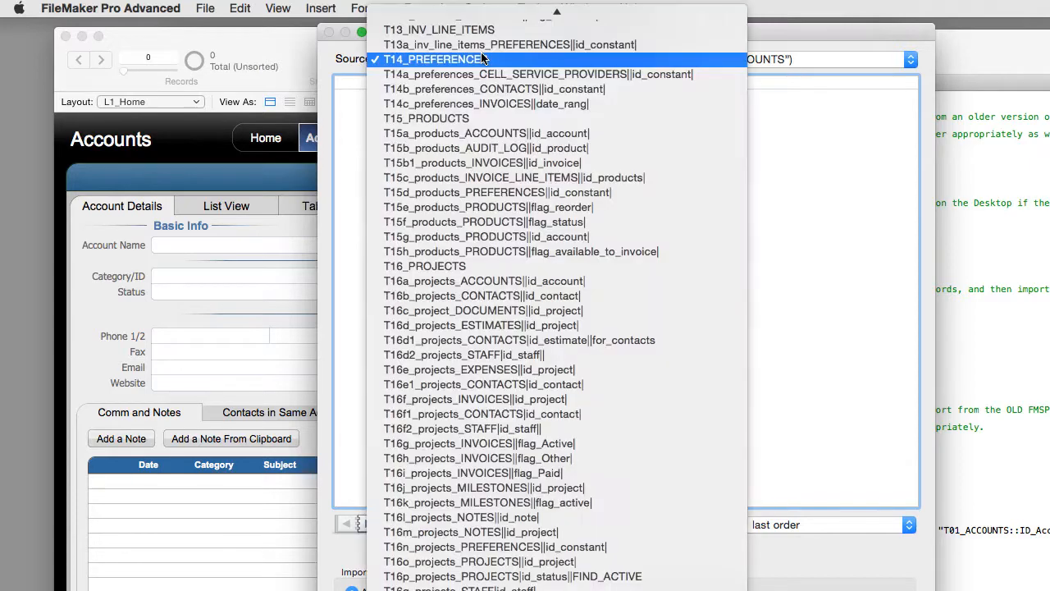
{"action": "scroll", "coordinate": [500, 90], "scroll_direction": "up", "scroll_amount": 10}
{"action": "scroll", "coordinate": [500, 90], "scroll_direction": "up", "scroll_amount": 15}
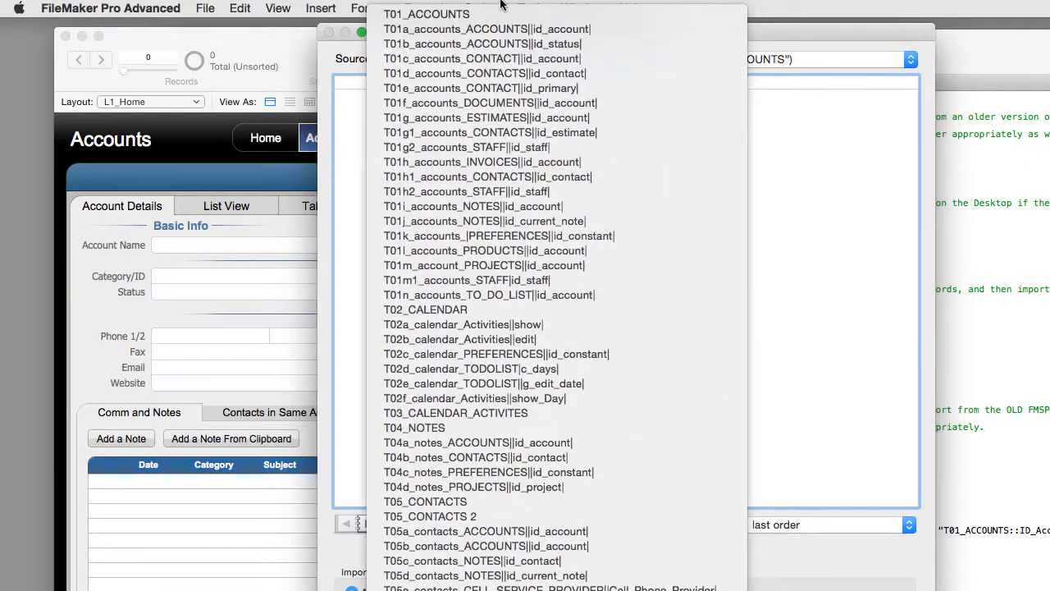
{"action": "left_click", "coordinate": [499, 11]}
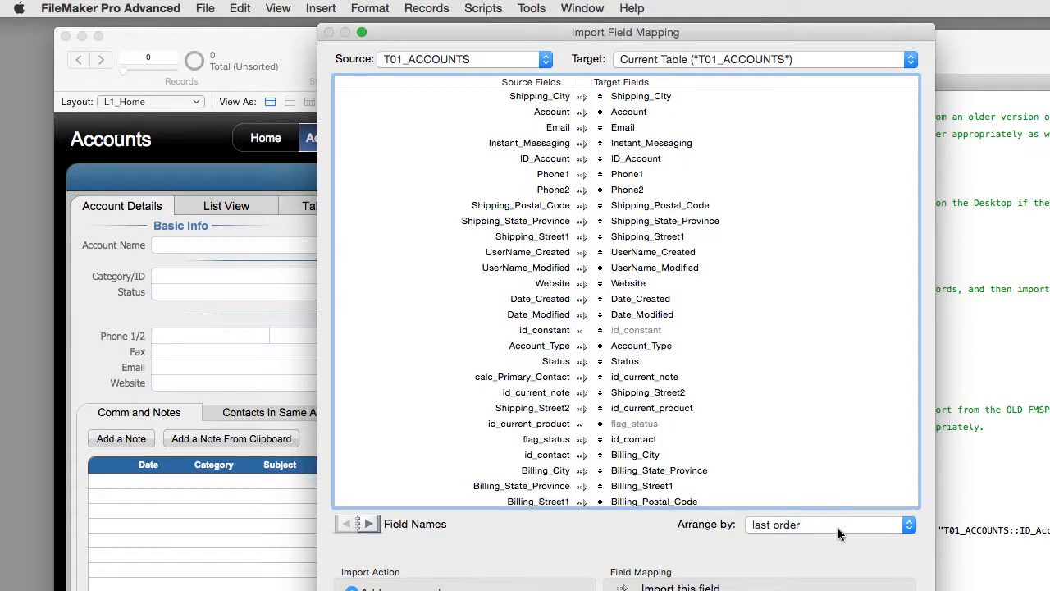
{"action": "left_click", "coordinate": [835, 523]}
{"action": "left_click", "coordinate": [833, 510]}
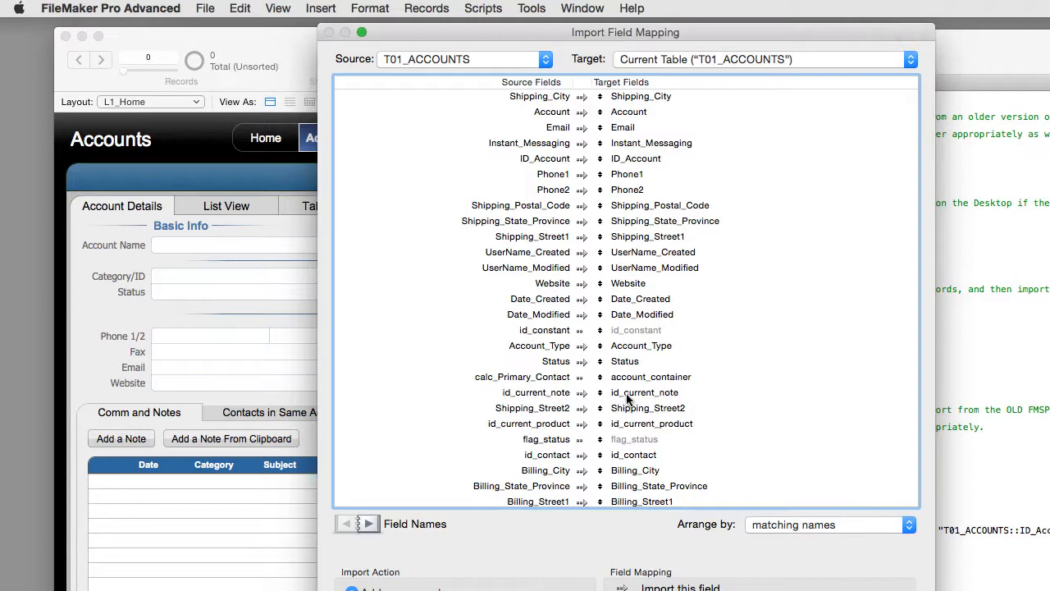
- Check the whole T01_ACCOUNTS field mapping, import the account records and dismiss the import summary
{"action": "scroll", "coordinate": [627, 397], "scroll_direction": "down", "scroll_amount": 5}
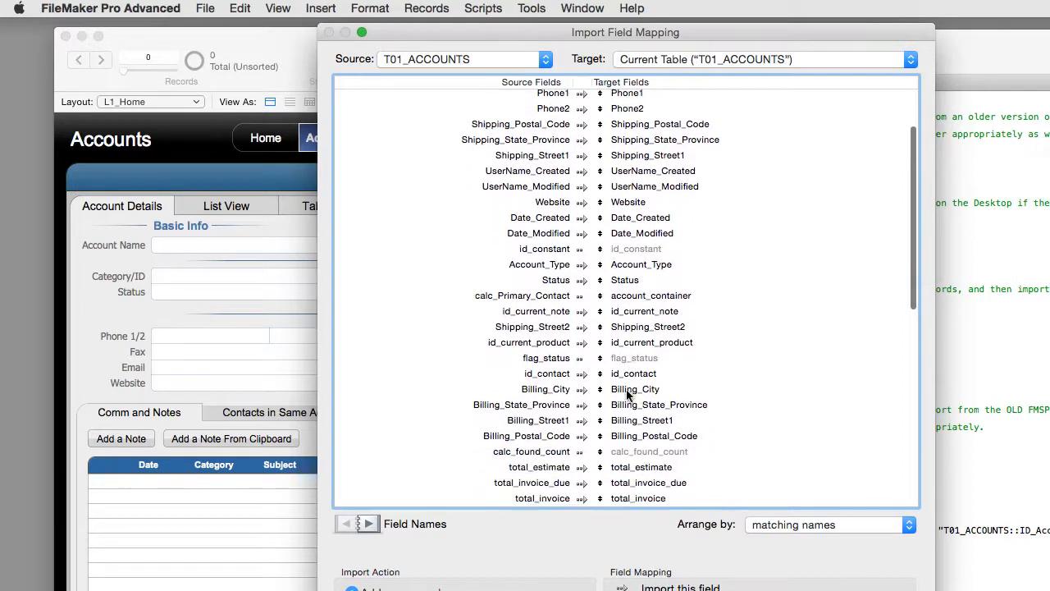
{"action": "scroll", "coordinate": [628, 396], "scroll_direction": "down", "scroll_amount": 5}
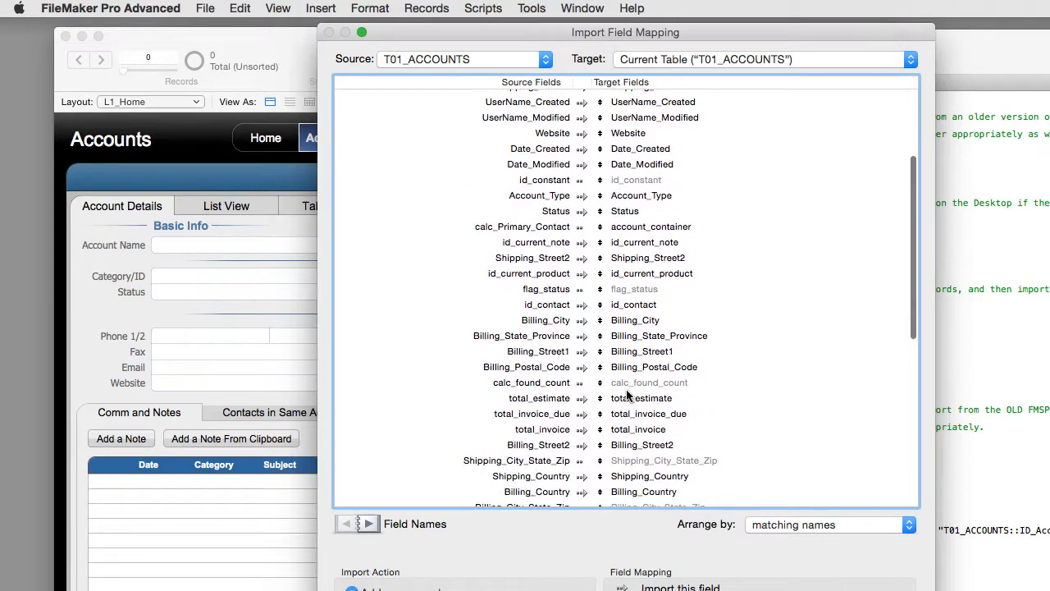
{"action": "scroll", "coordinate": [628, 394], "scroll_direction": "down", "scroll_amount": 6}
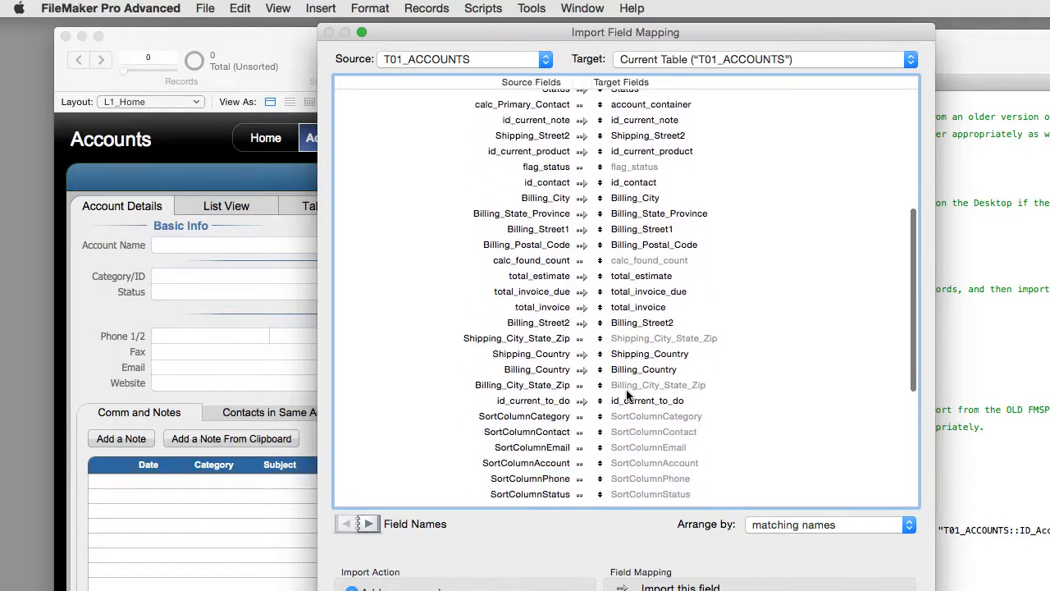
{"action": "scroll", "coordinate": [627, 395], "scroll_direction": "down", "scroll_amount": 5}
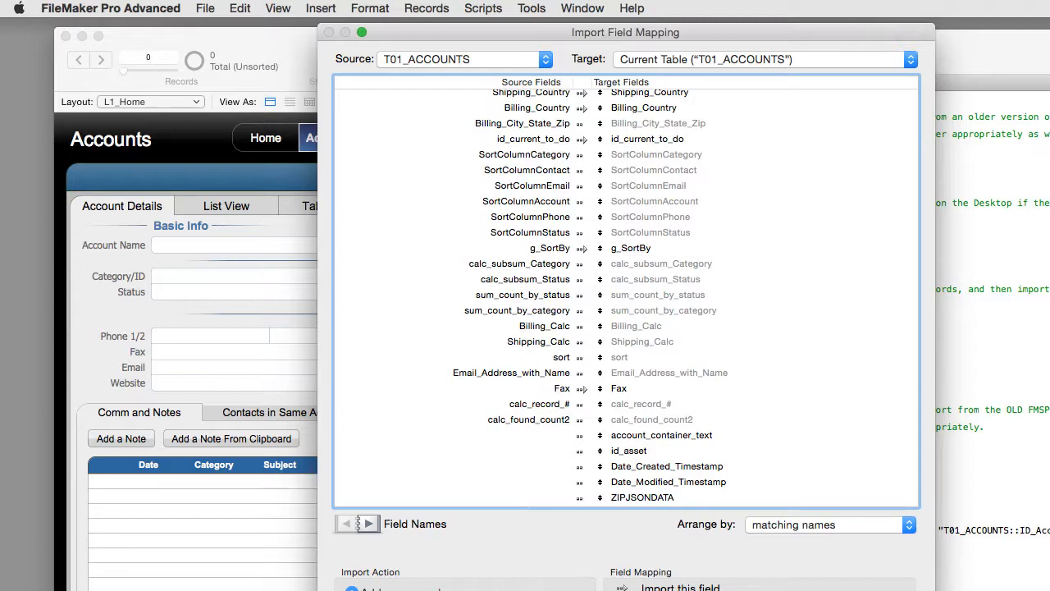
{"action": "key", "text": "Return"}
{"action": "left_click", "coordinate": [715, 284]}
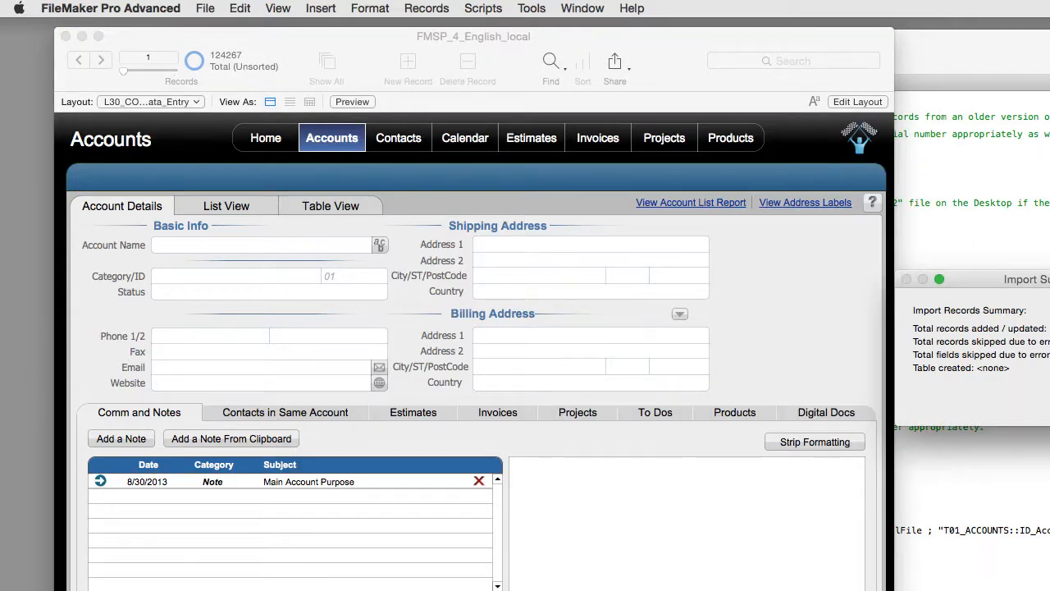
{"action": "key", "text": "Return"}
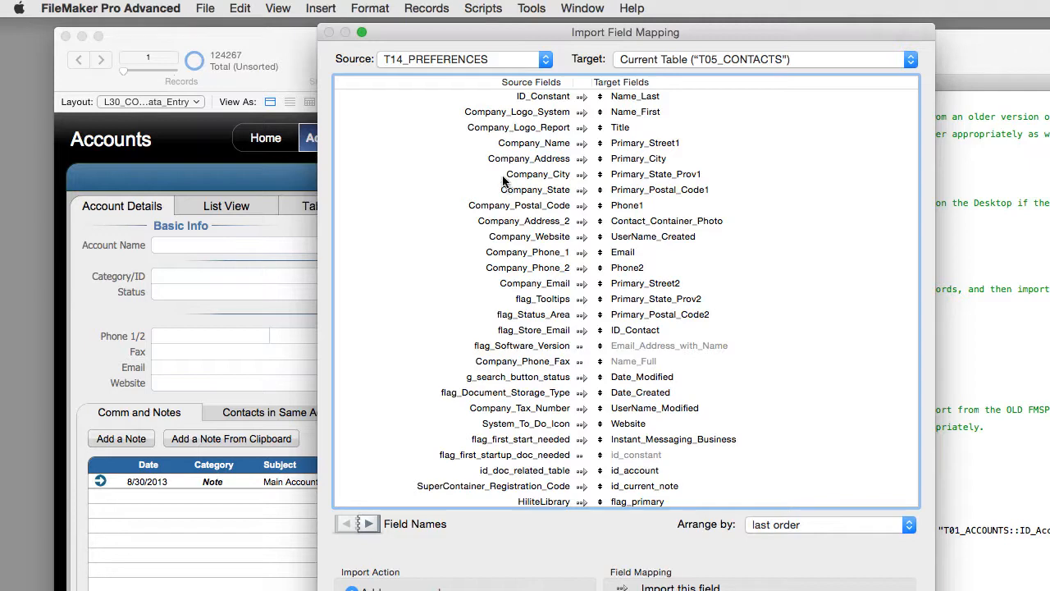
- For the Contacts import, set the source table to T05_CONTACTS and arrange the fields by matching names
{"action": "left_click", "coordinate": [476, 63]}
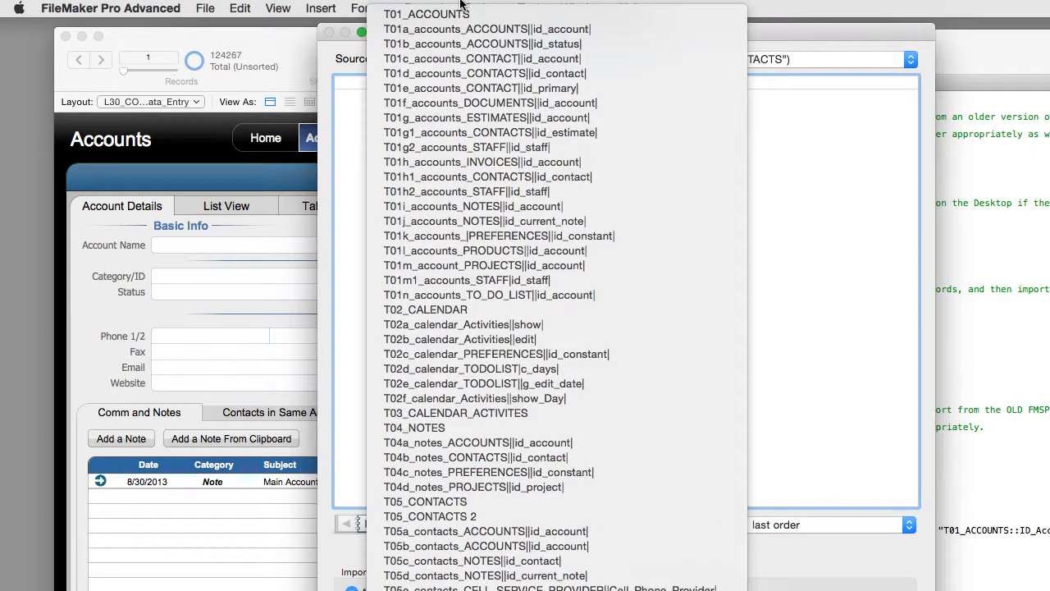
{"action": "left_click", "coordinate": [497, 502]}
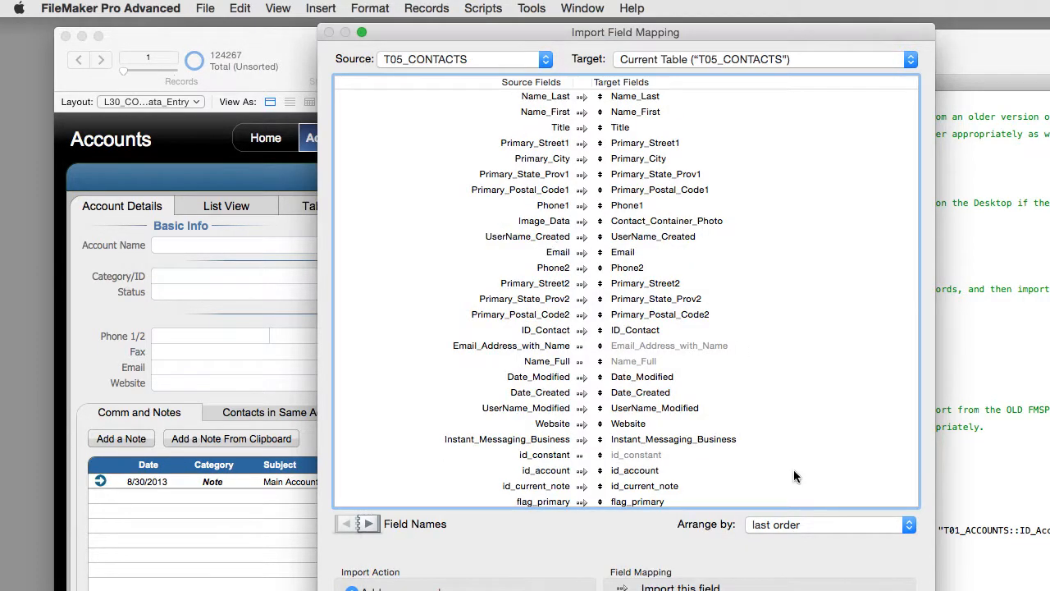
{"action": "left_click", "coordinate": [840, 521]}
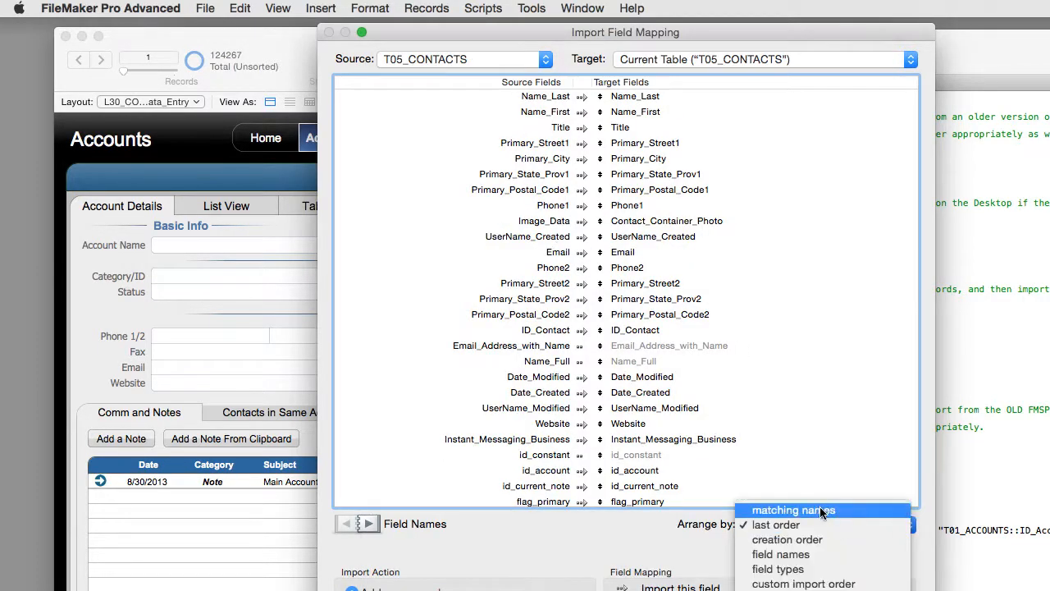
{"action": "left_click", "coordinate": [820, 506]}
- Review the T05_CONTACTS field mapping from the first field down to the target fields without a source field
{"action": "scroll", "coordinate": [682, 411], "scroll_direction": "down", "scroll_amount": 2}
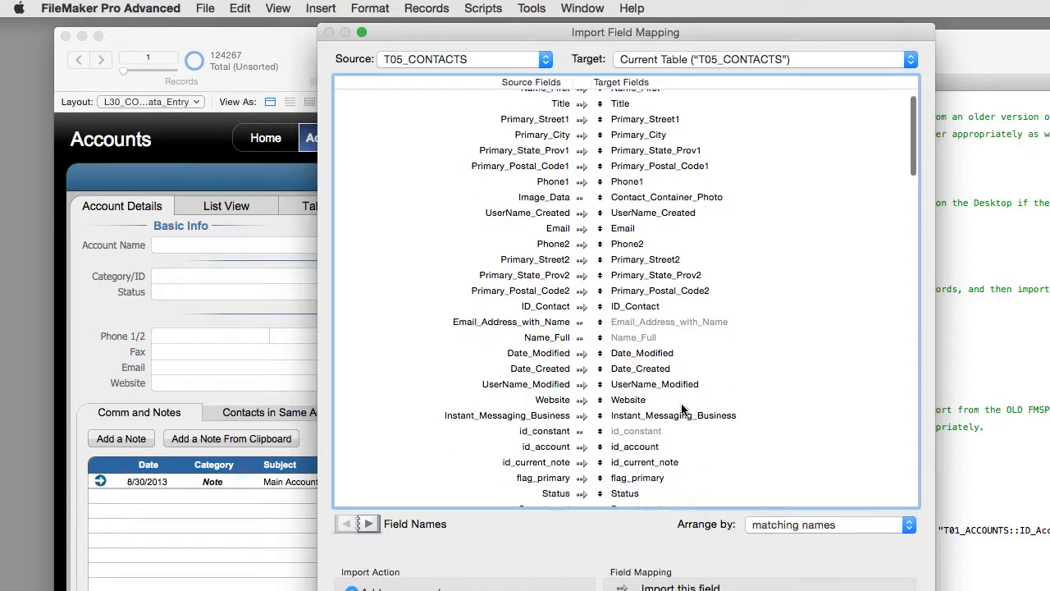
{"action": "scroll", "coordinate": [681, 406], "scroll_direction": "up", "scroll_amount": 2}
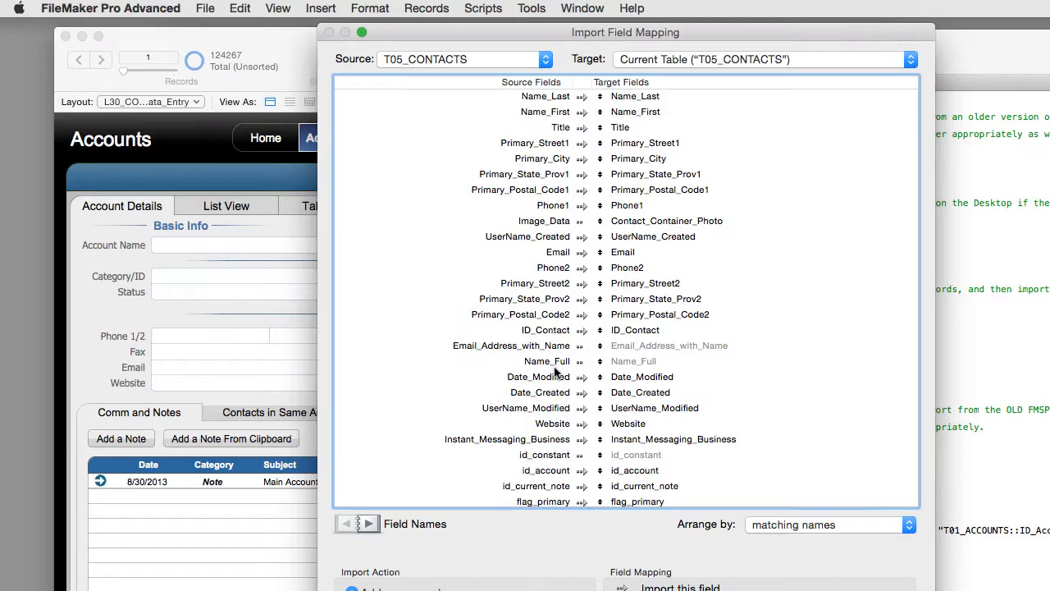
{"action": "scroll", "coordinate": [555, 372], "scroll_direction": "down", "scroll_amount": 5}
{"action": "scroll", "coordinate": [556, 371], "scroll_direction": "down", "scroll_amount": 4}
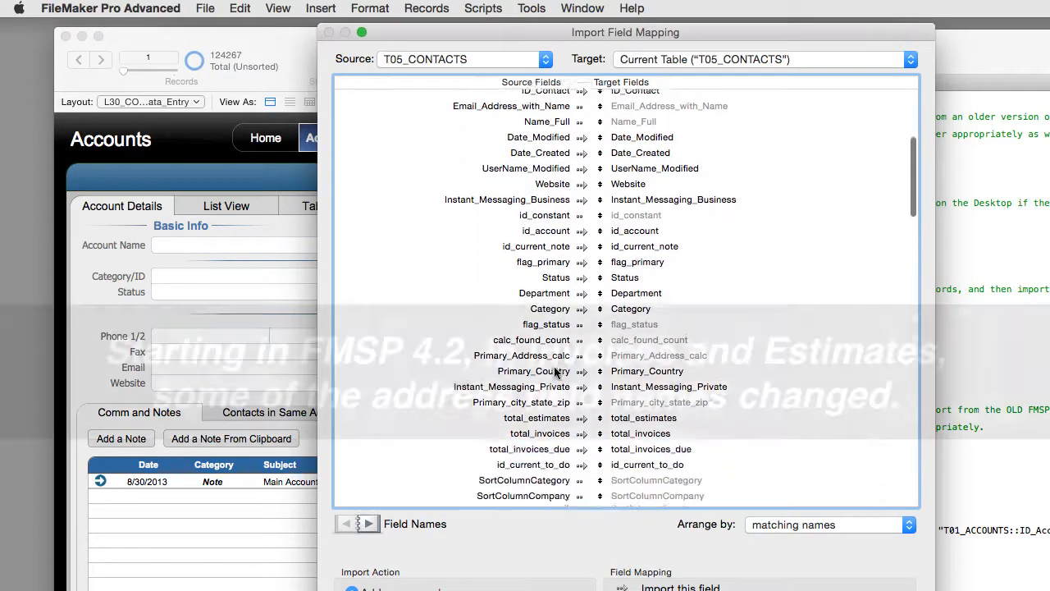
{"action": "scroll", "coordinate": [555, 372], "scroll_direction": "down", "scroll_amount": 6}
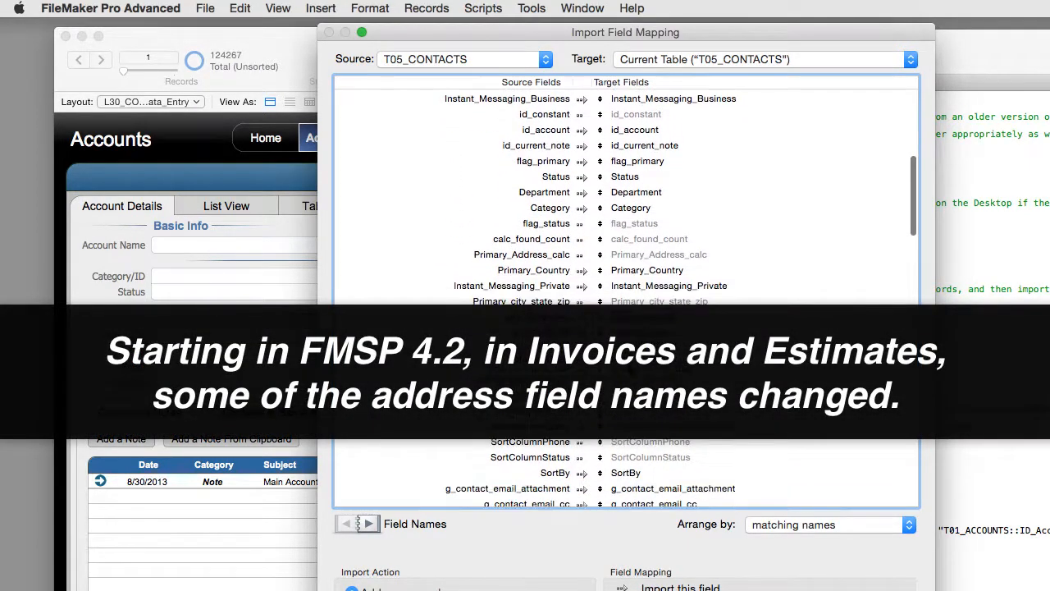
{"action": "scroll", "coordinate": [556, 372], "scroll_direction": "down", "scroll_amount": 12}
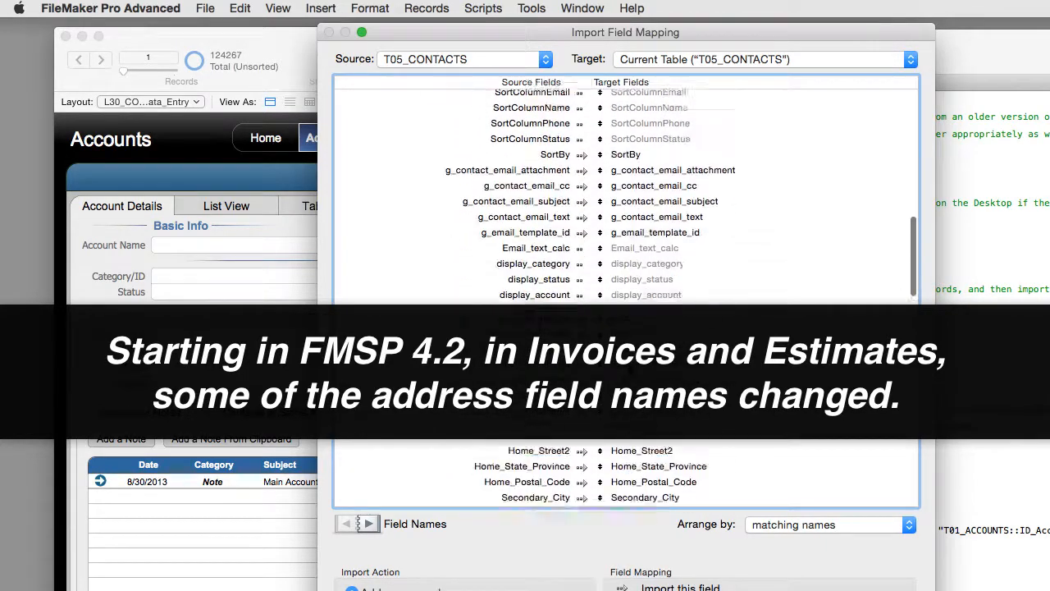
{"action": "scroll", "coordinate": [556, 372], "scroll_direction": "down", "scroll_amount": 8}
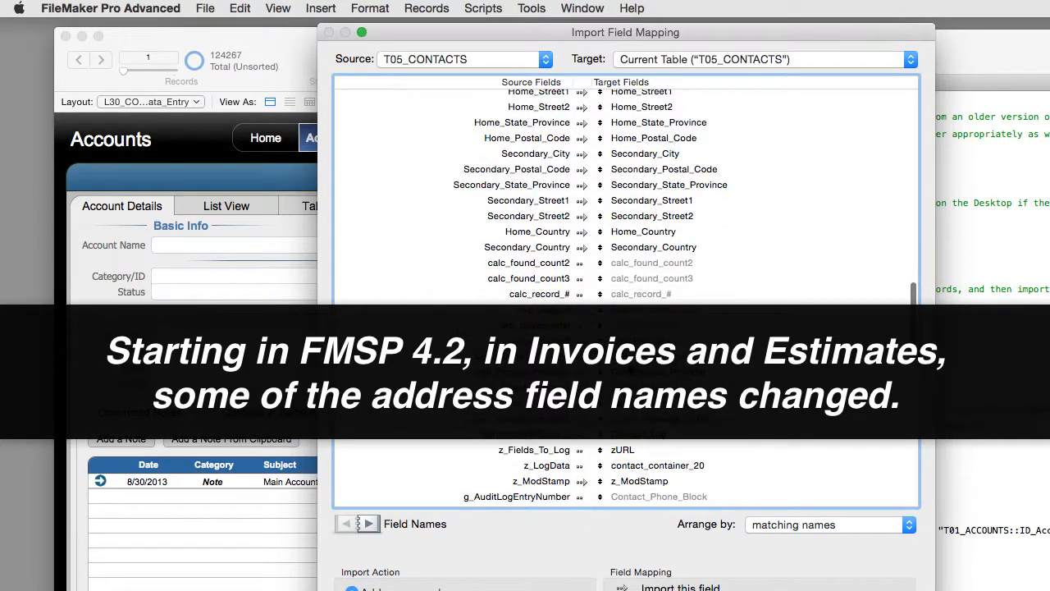
{"action": "scroll", "coordinate": [628, 370], "scroll_direction": "down", "scroll_amount": 10}
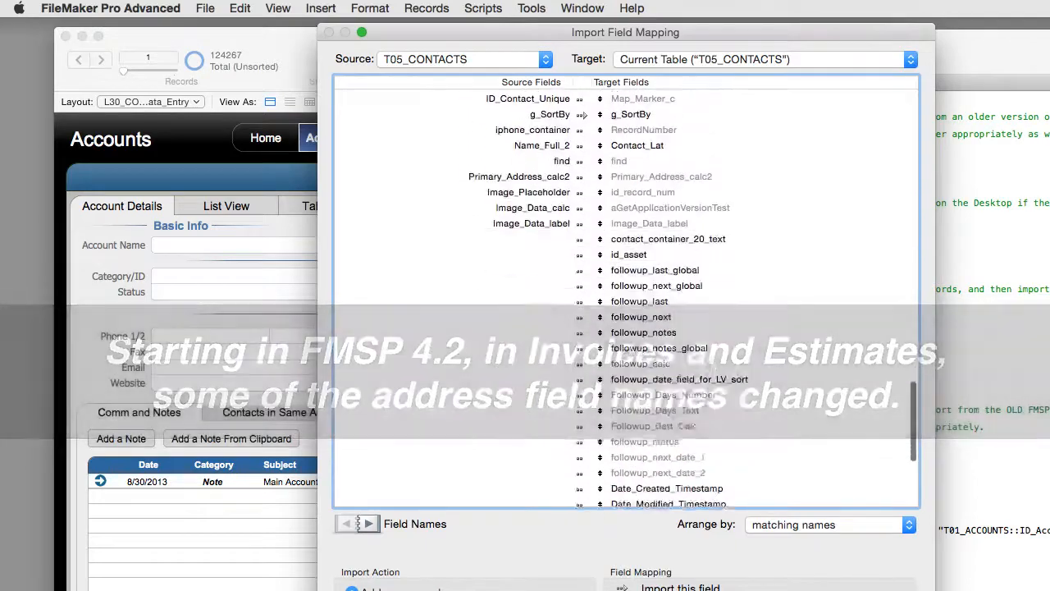
- Import the contact records with auto-enter options off and dismiss the import summary
{"action": "key", "text": "Return"}
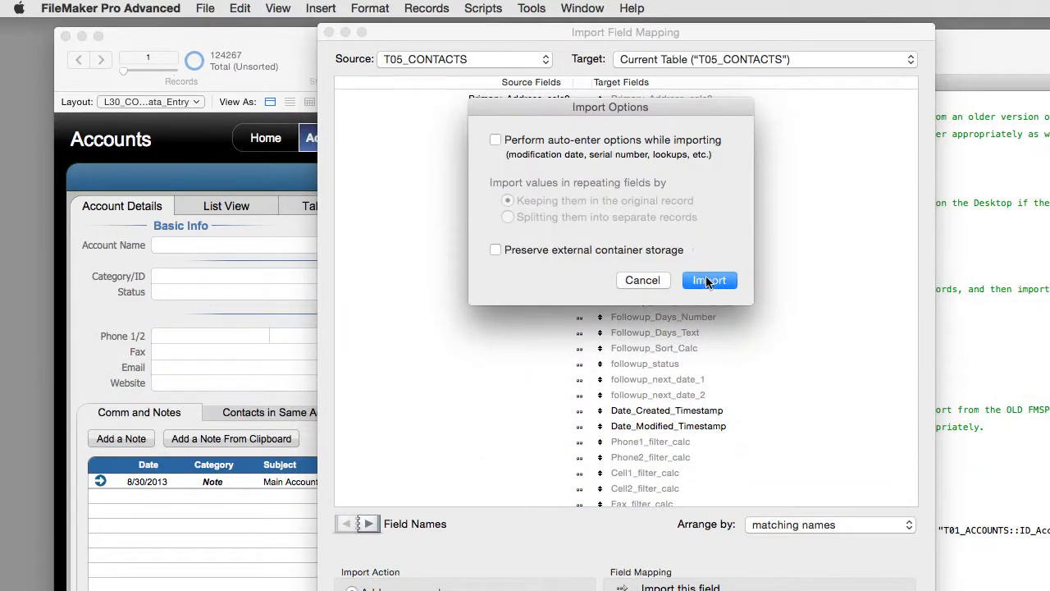
{"action": "left_click", "coordinate": [709, 279]}
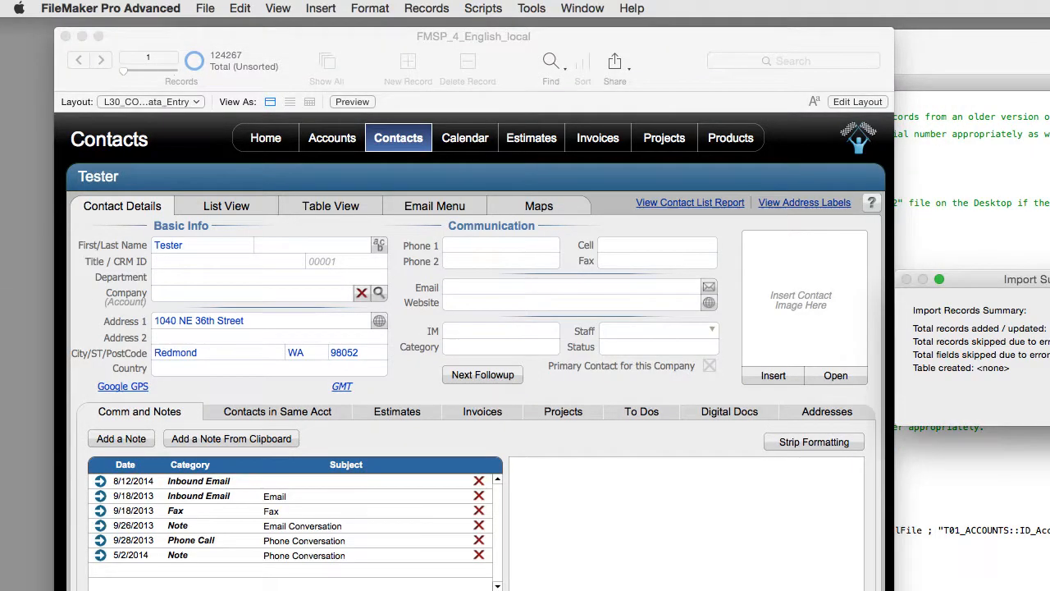
{"action": "key", "text": "Return"}
- For the Products import, set the source table to T15_PRODUCTS and arrange the fields by matching names
{"action": "left_click", "coordinate": [489, 60]}
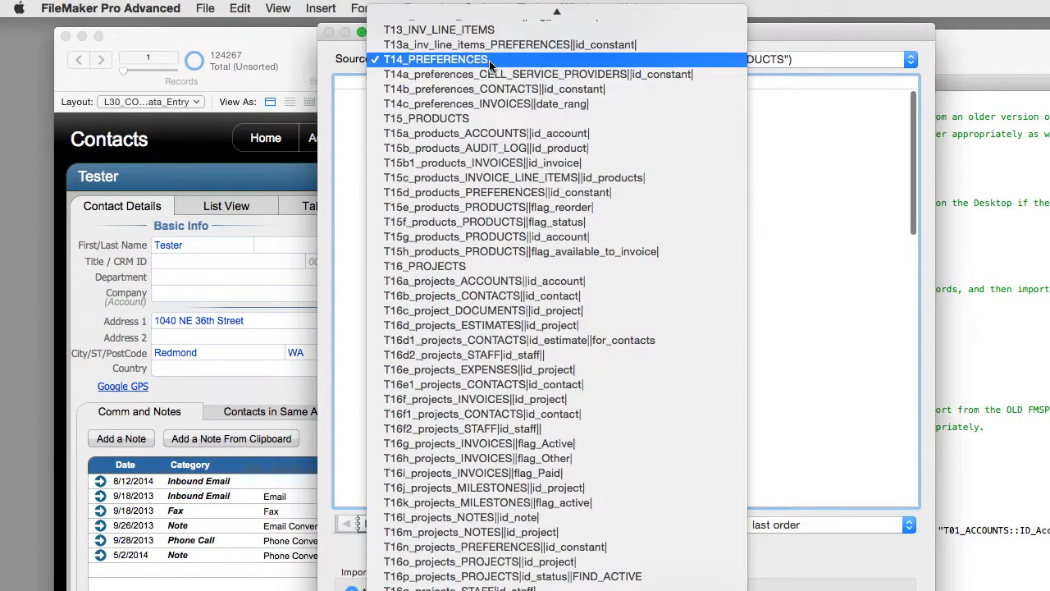
{"action": "left_click", "coordinate": [444, 119]}
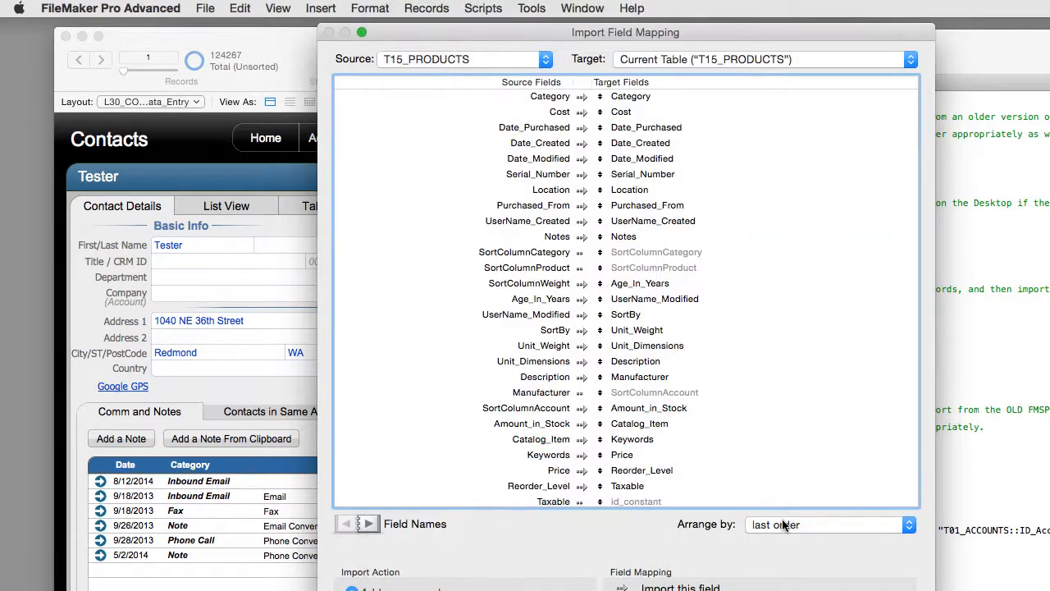
{"action": "left_click", "coordinate": [785, 524]}
{"action": "left_click", "coordinate": [785, 510]}
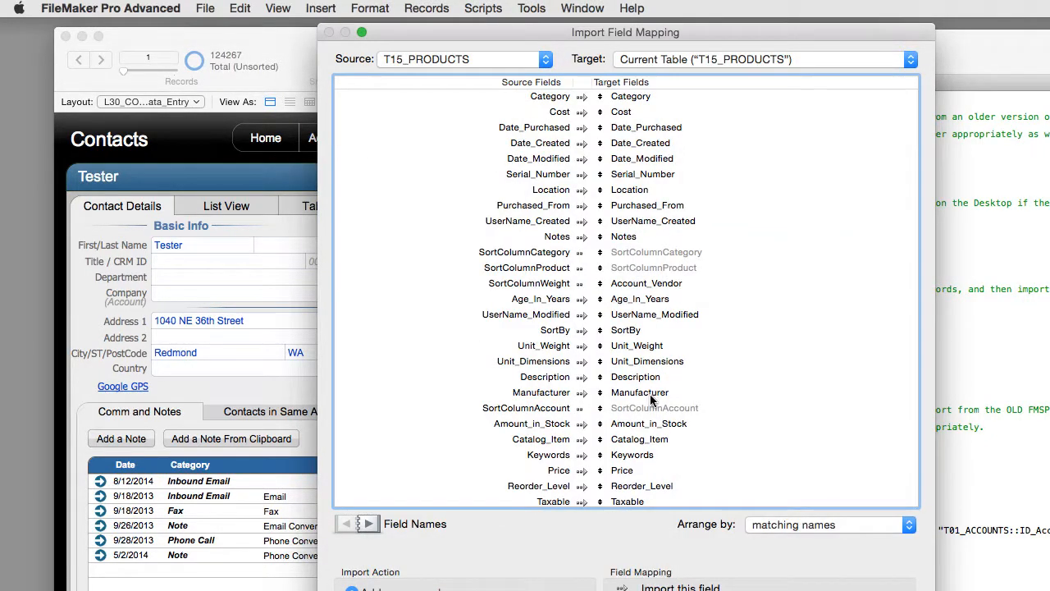
- Highlight the Account and container_barcode_sku_1D row in the T15_PRODUCTS mapping and check the field pairs above it
{"action": "scroll", "coordinate": [640, 427], "scroll_direction": "down", "scroll_amount": 5}
{"action": "scroll", "coordinate": [648, 426], "scroll_direction": "down", "scroll_amount": 3}
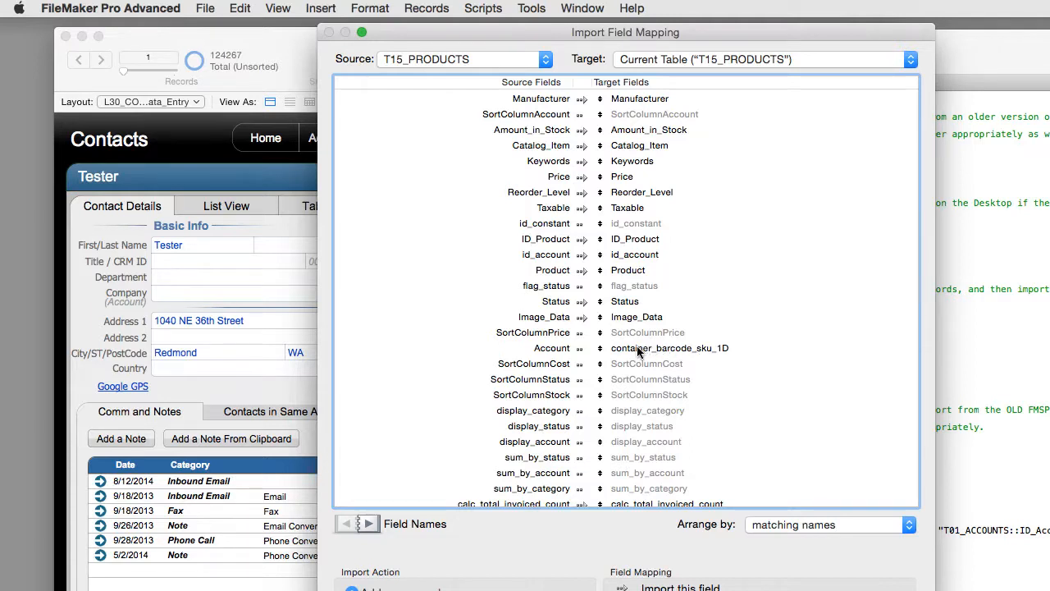
{"action": "left_click", "coordinate": [638, 348]}
{"action": "scroll", "coordinate": [637, 351], "scroll_direction": "up", "scroll_amount": 3}
{"action": "scroll", "coordinate": [637, 351], "scroll_direction": "up", "scroll_amount": 5}
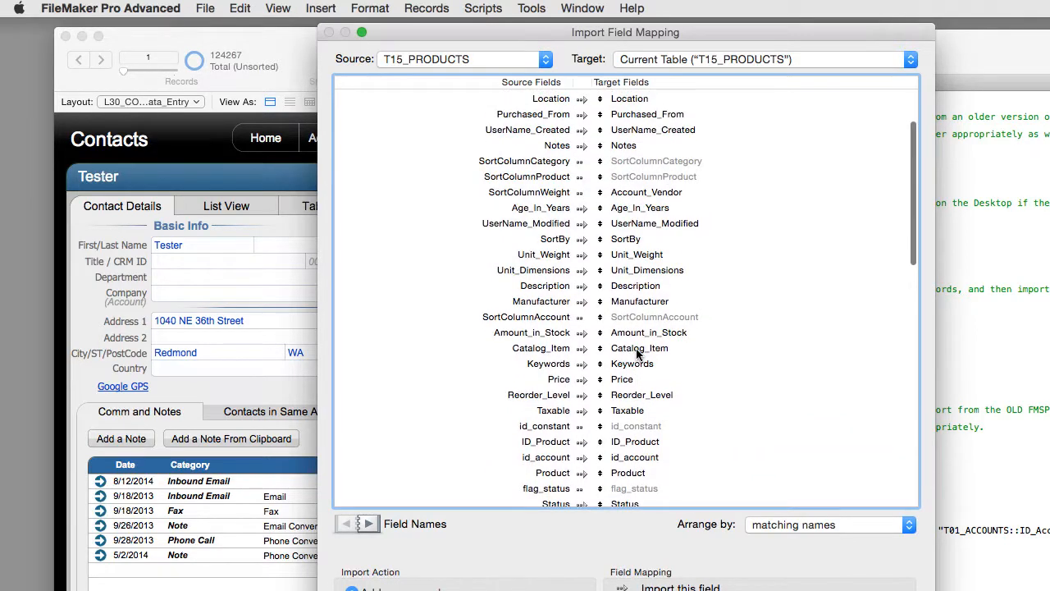
{"action": "scroll", "coordinate": [638, 353], "scroll_direction": "up", "scroll_amount": 2}
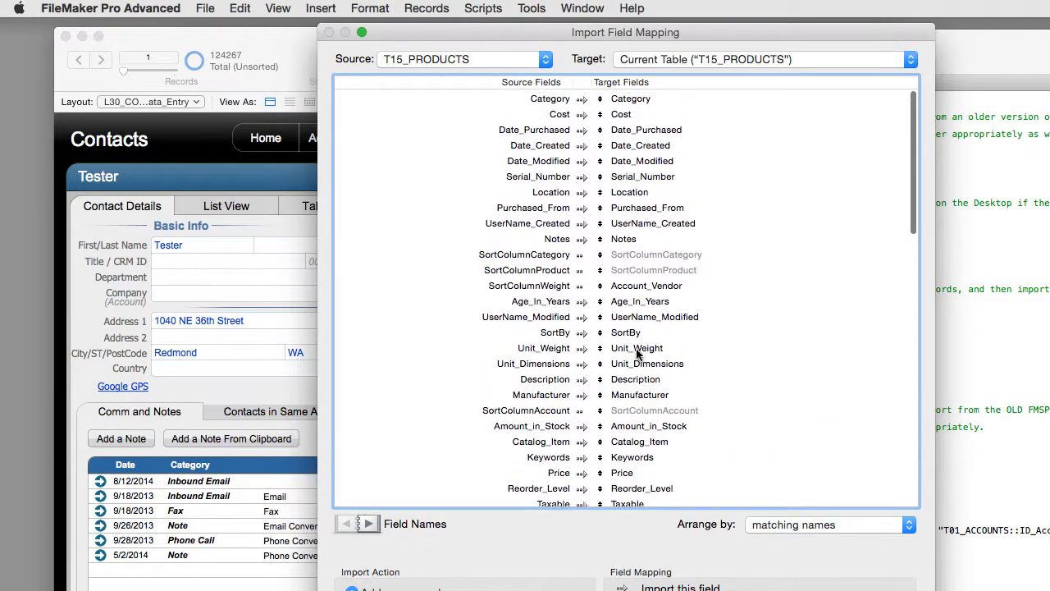
- Examine the T15_PRODUCTS mapping down to the last target field, g_Search_Popup, and back up to Category for unmatched fields
{"action": "scroll", "coordinate": [637, 353], "scroll_direction": "down", "scroll_amount": 6}
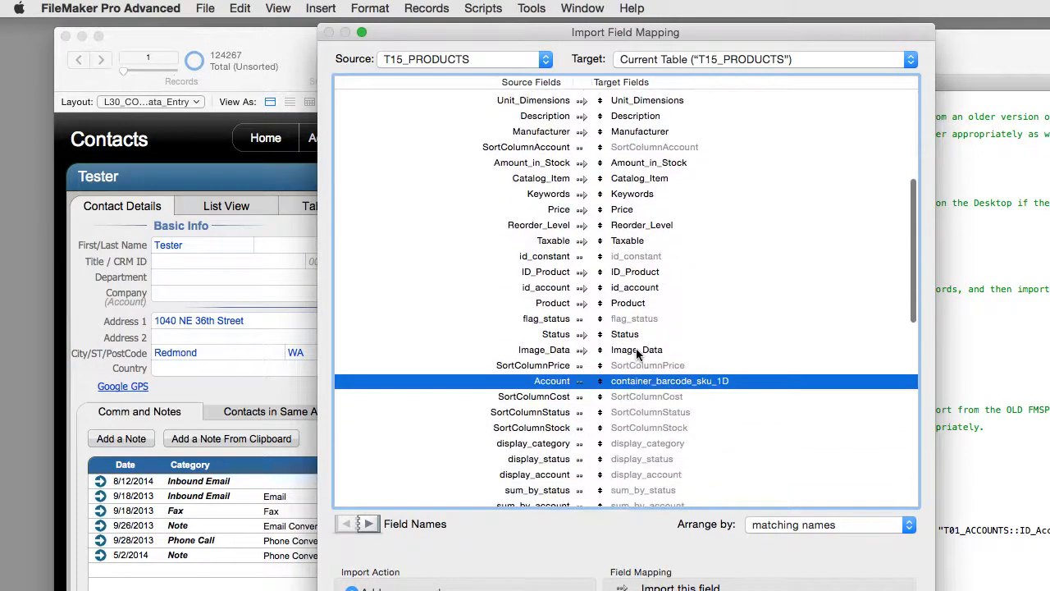
{"action": "scroll", "coordinate": [638, 354], "scroll_direction": "down", "scroll_amount": 4}
{"action": "scroll", "coordinate": [637, 353], "scroll_direction": "down", "scroll_amount": 5}
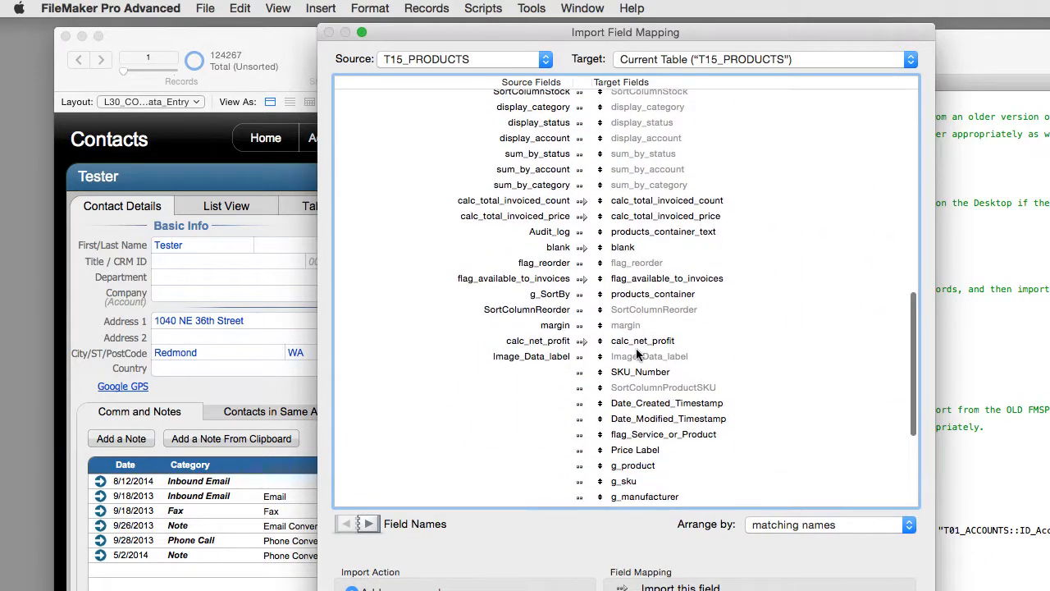
{"action": "scroll", "coordinate": [637, 353], "scroll_direction": "down", "scroll_amount": 3}
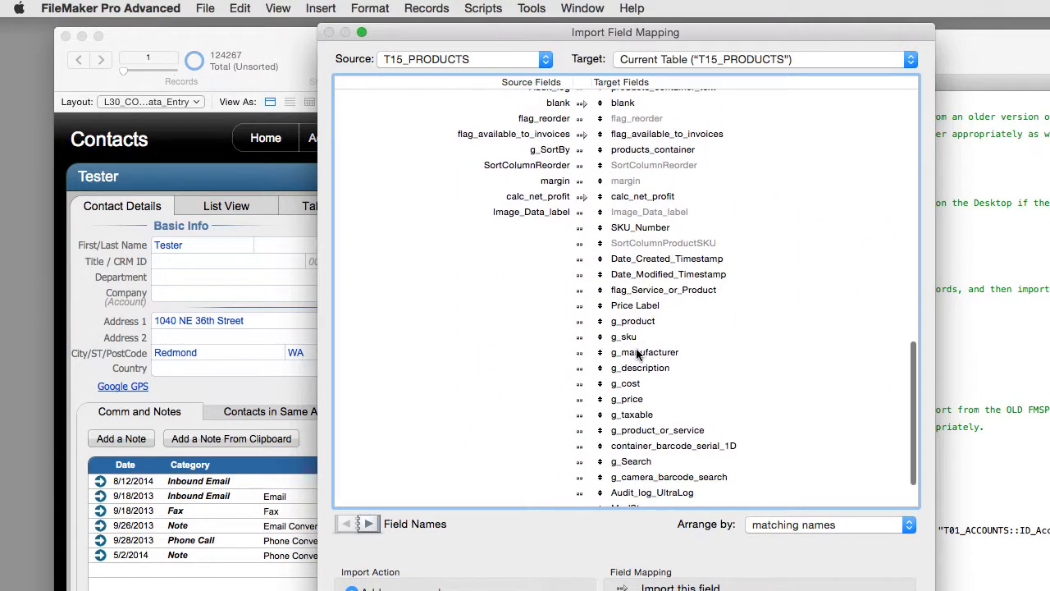
{"action": "scroll", "coordinate": [638, 354], "scroll_direction": "down", "scroll_amount": 2}
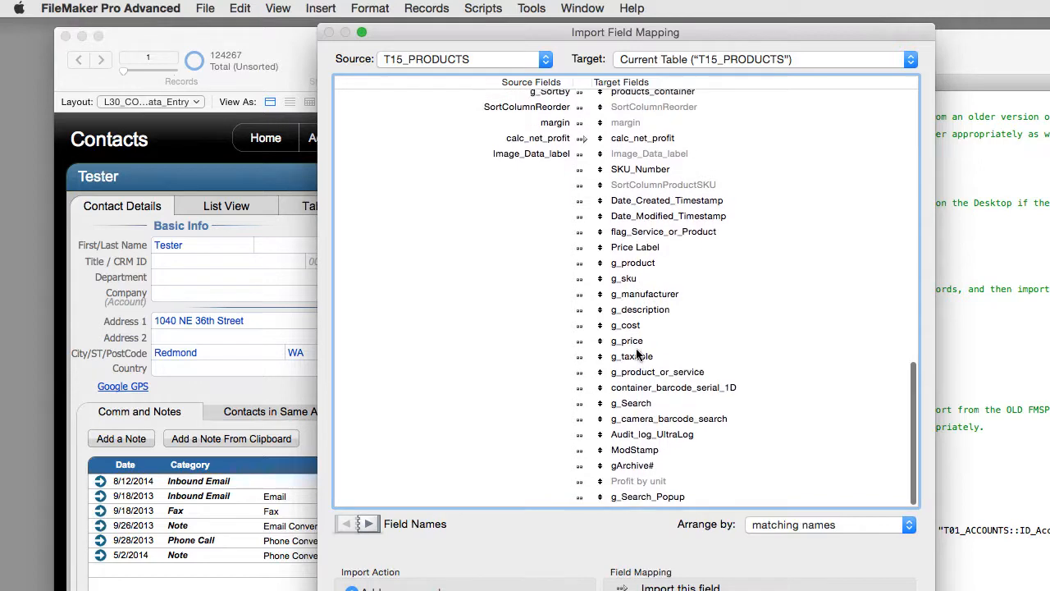
{"action": "scroll", "coordinate": [637, 354], "scroll_direction": "up", "scroll_amount": 3}
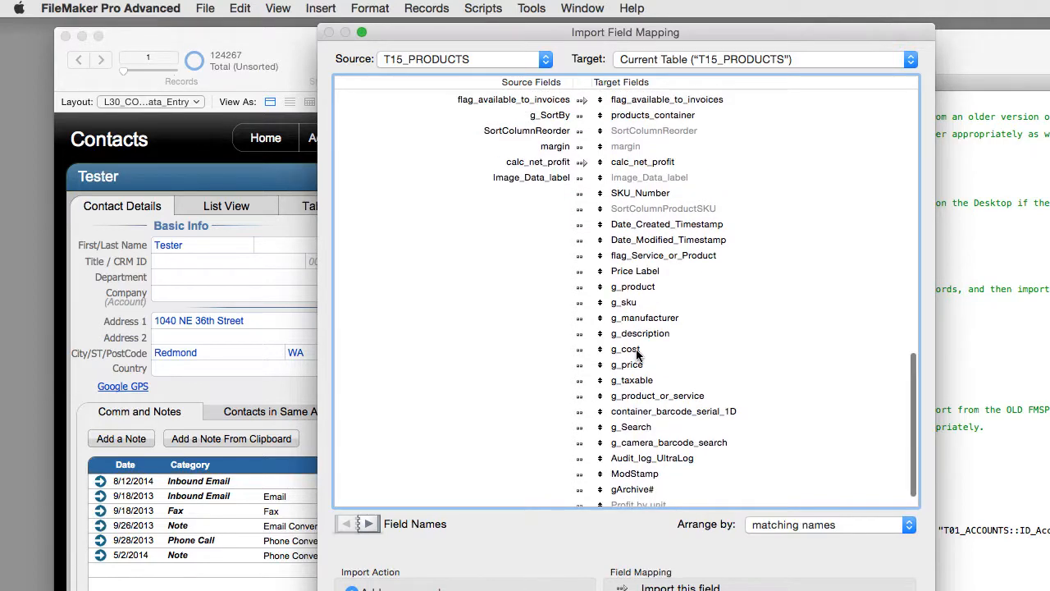
{"action": "scroll", "coordinate": [638, 353], "scroll_direction": "up", "scroll_amount": 5}
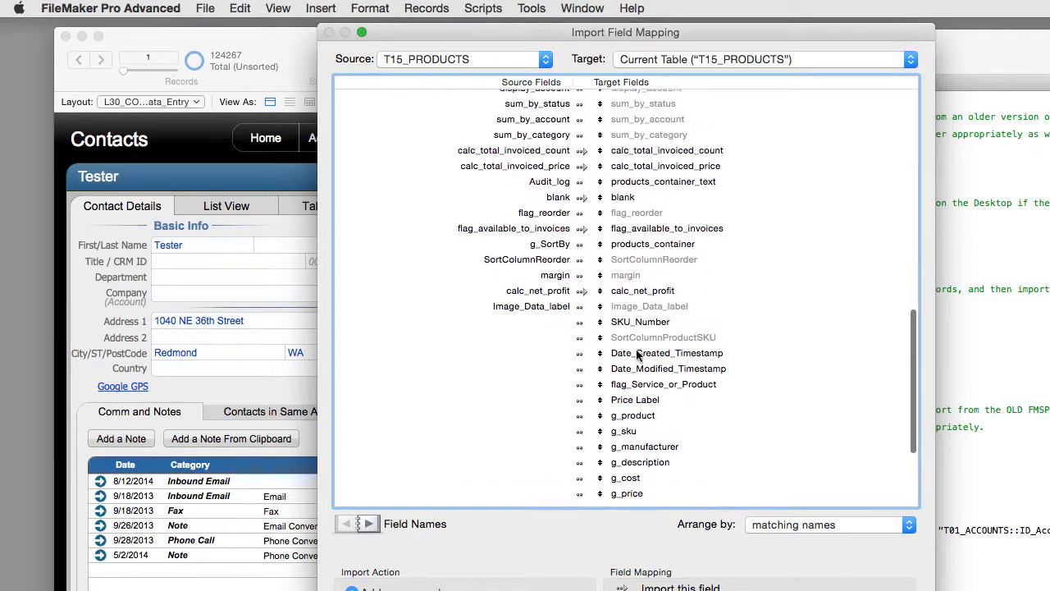
{"action": "scroll", "coordinate": [636, 355], "scroll_direction": "up", "scroll_amount": 5}
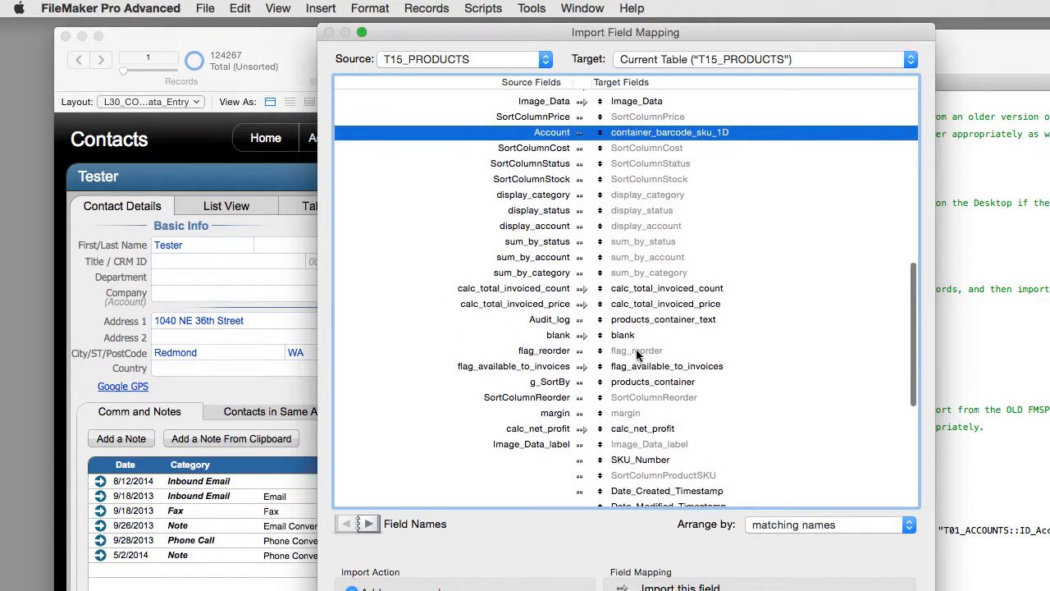
{"action": "scroll", "coordinate": [636, 353], "scroll_direction": "up", "scroll_amount": 2}
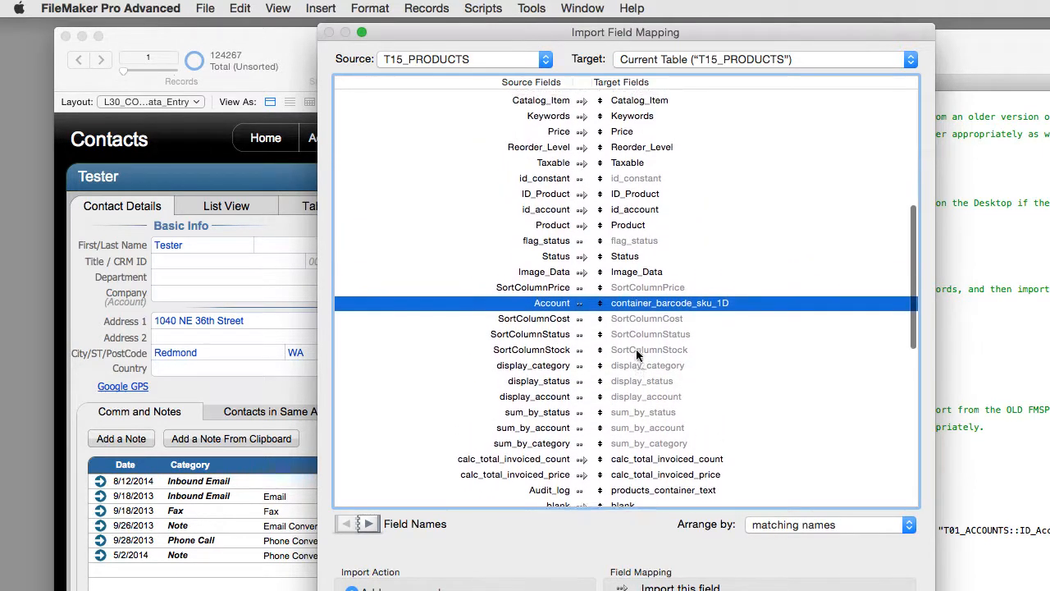
{"action": "scroll", "coordinate": [638, 354], "scroll_direction": "up", "scroll_amount": 1}
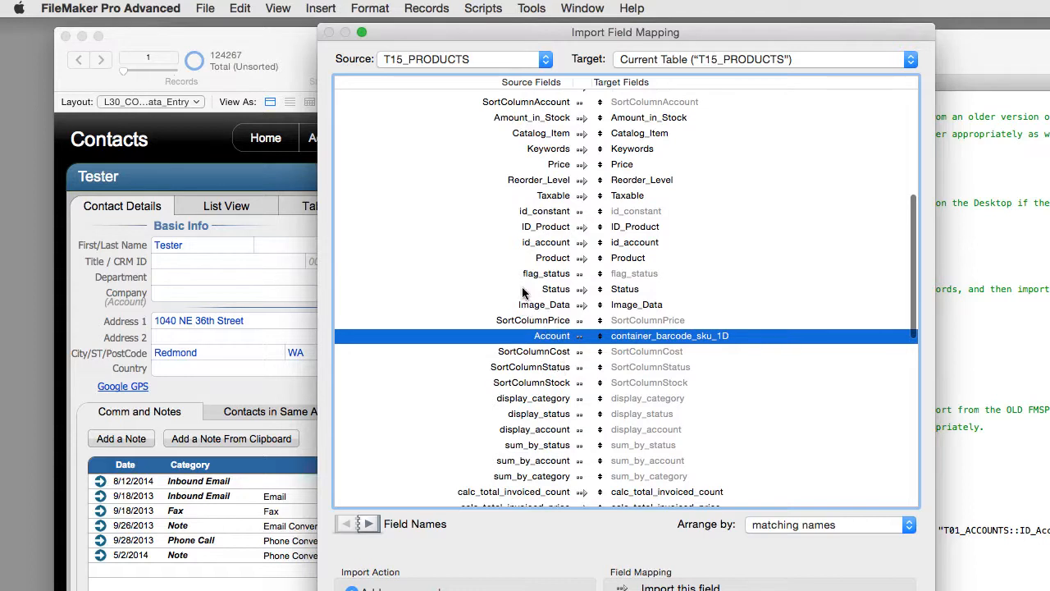
{"action": "scroll", "coordinate": [525, 272], "scroll_direction": "up", "scroll_amount": 5}
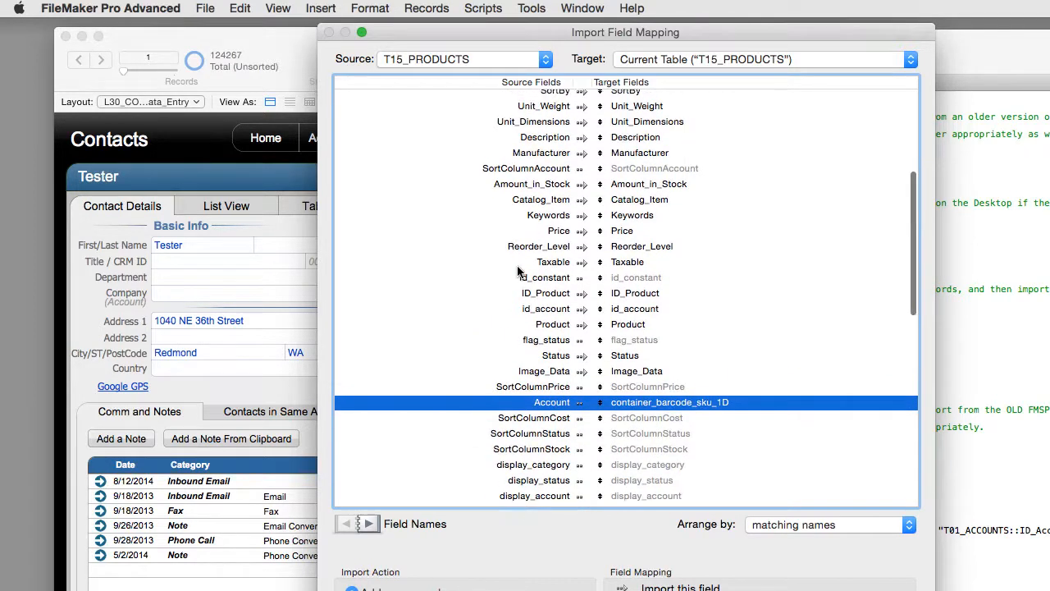
{"action": "scroll", "coordinate": [514, 270], "scroll_direction": "up", "scroll_amount": 5}
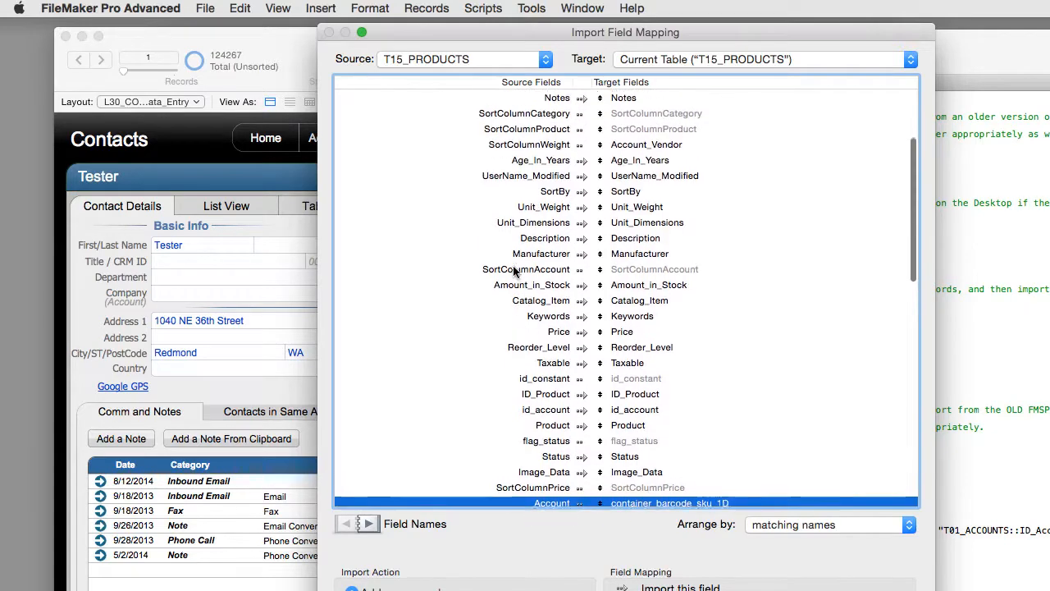
{"action": "scroll", "coordinate": [514, 271], "scroll_direction": "up", "scroll_amount": 6}
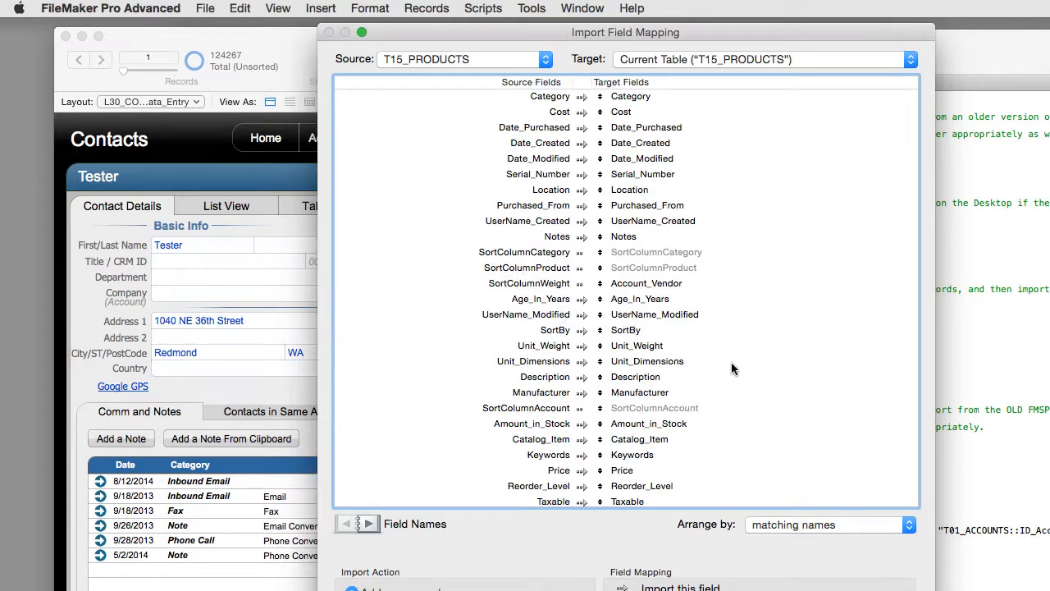
{"action": "scroll", "coordinate": [731, 362], "scroll_direction": "down", "scroll_amount": 1}
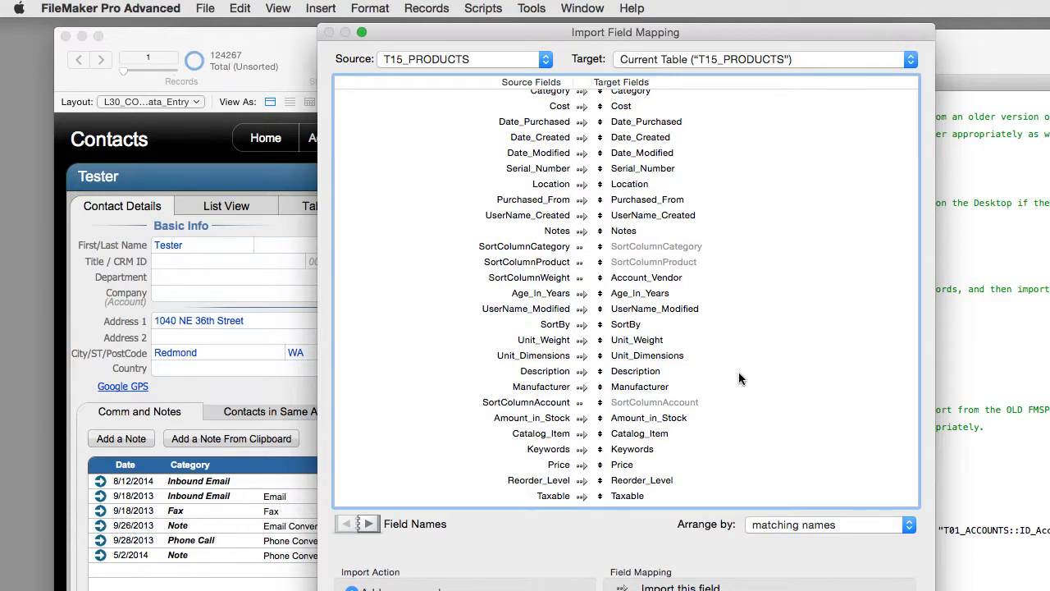
- Import the product records with auto-enter options off and dismiss the import summary
{"action": "key", "text": "Return"}
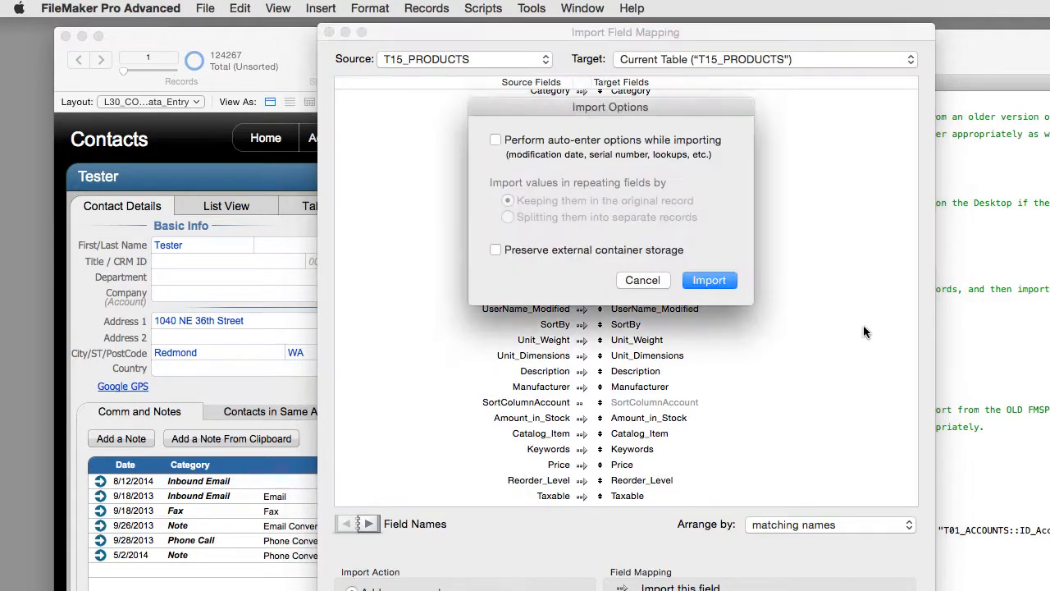
{"action": "left_click", "coordinate": [711, 280]}
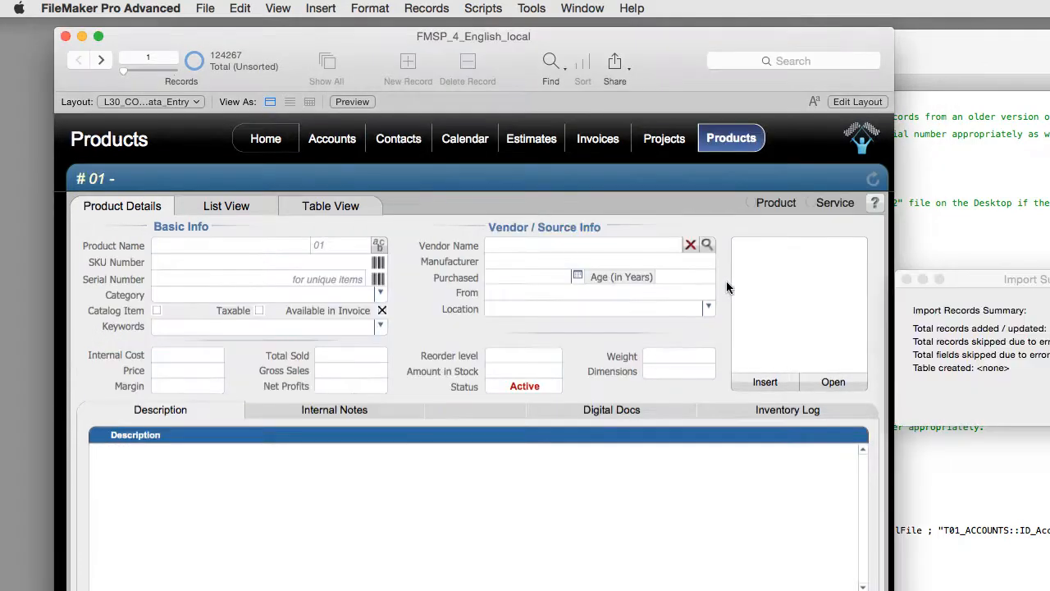
{"action": "key", "text": "Return"}
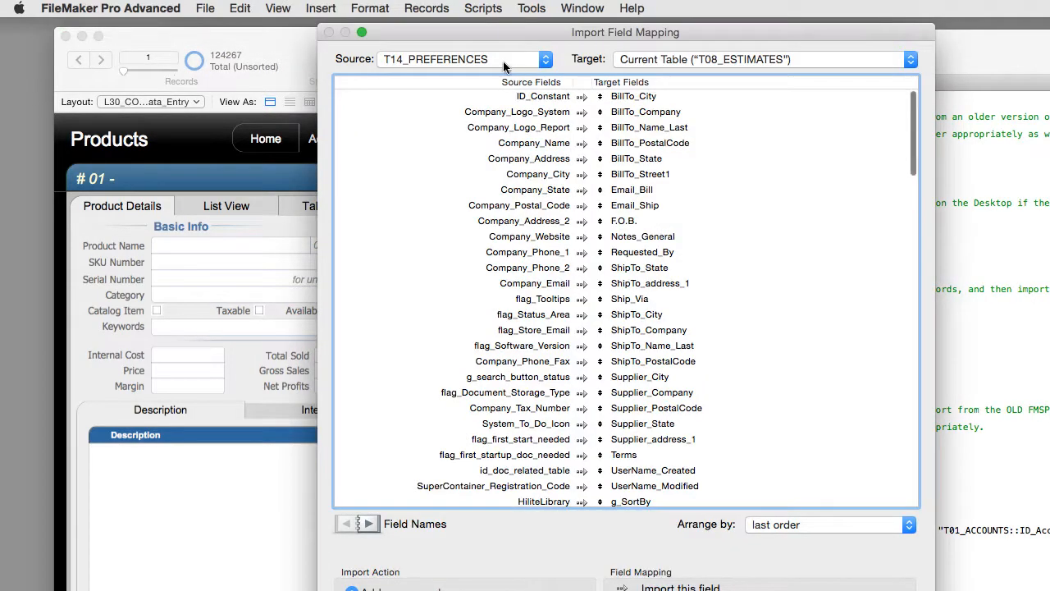
- For the Estimates import, set the source table to T08_ESTIMATES
{"action": "left_click", "coordinate": [464, 60]}
{"action": "scroll", "coordinate": [540, 172], "scroll_direction": "down", "scroll_amount": 1}
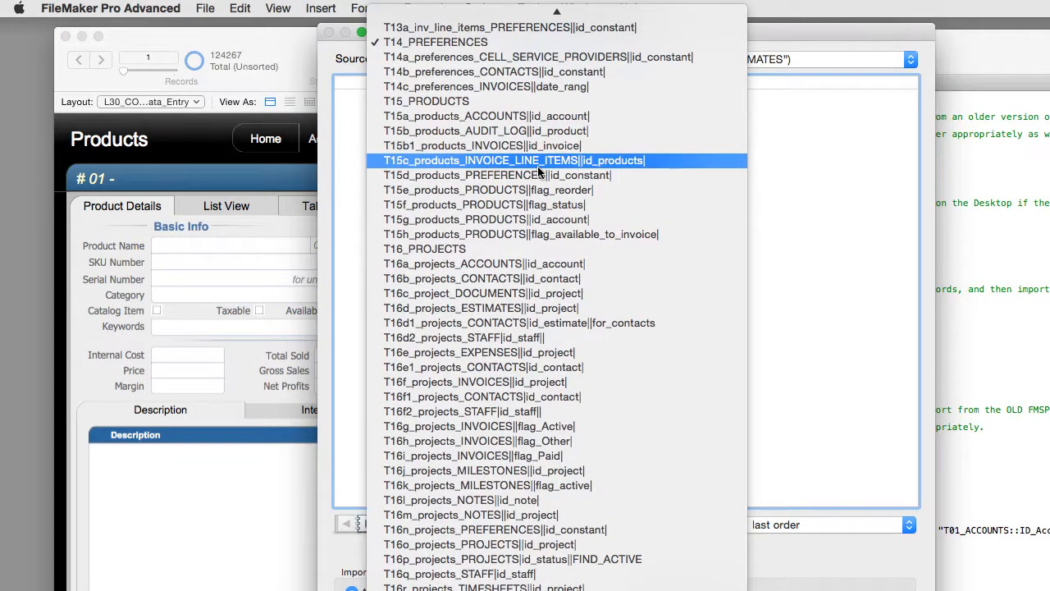
{"action": "scroll", "coordinate": [579, 168], "scroll_direction": "up", "scroll_amount": 10}
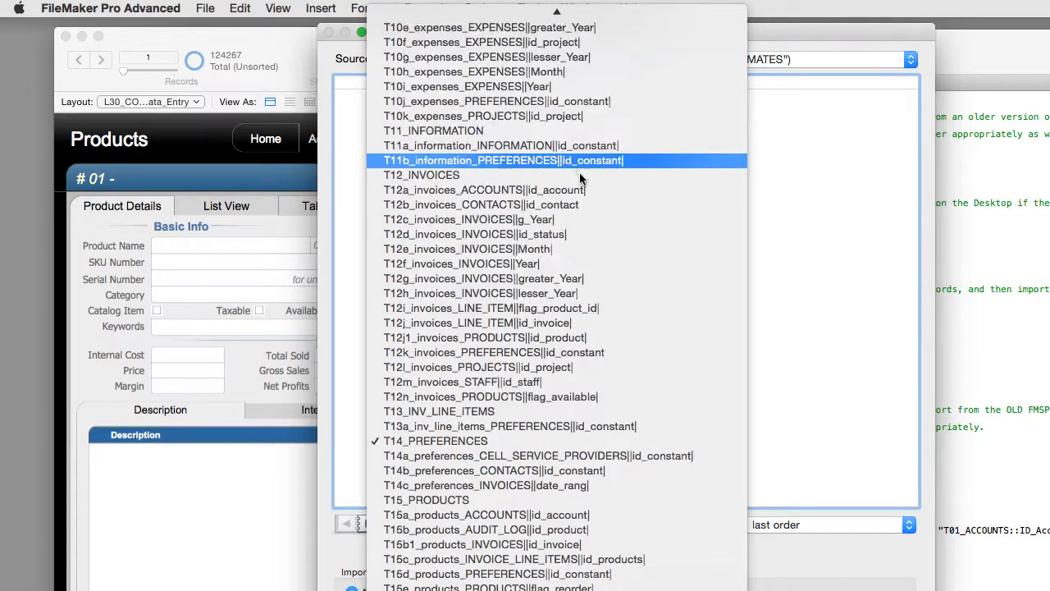
{"action": "scroll", "coordinate": [581, 181], "scroll_direction": "up", "scroll_amount": 5}
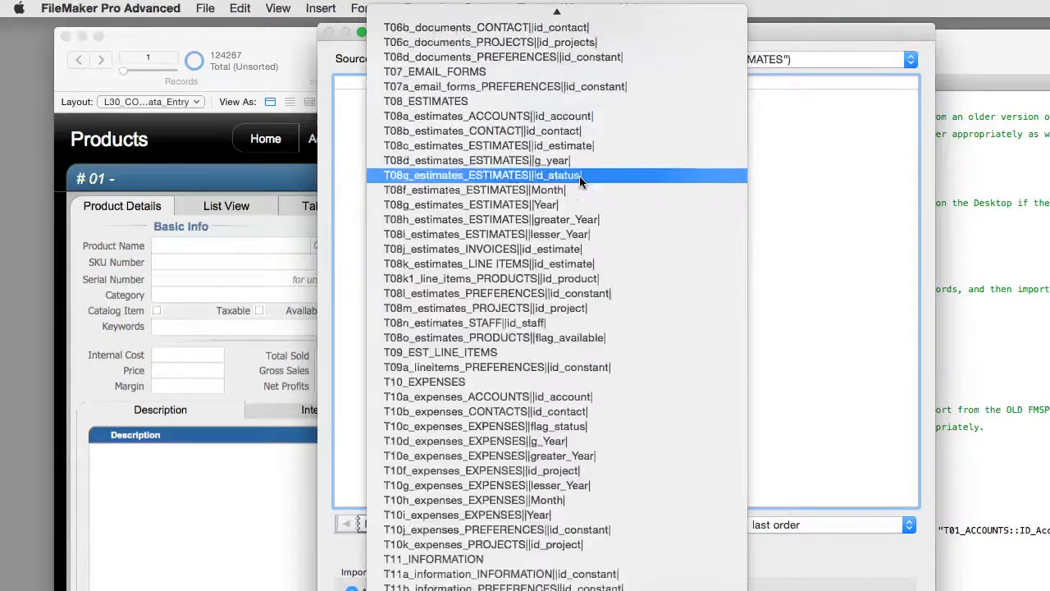
{"action": "left_click", "coordinate": [566, 189]}
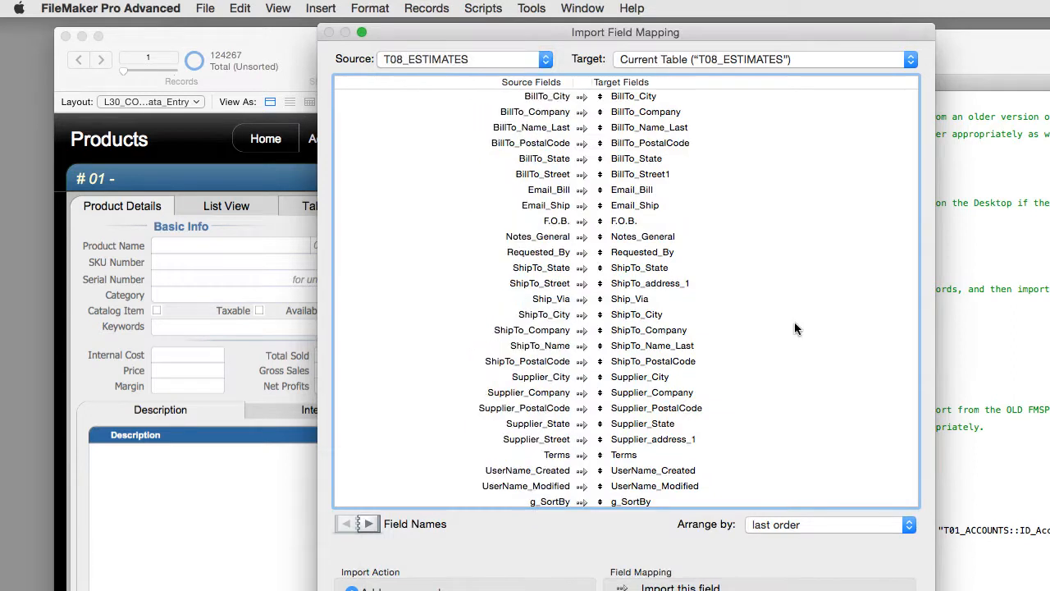
- Arrange the T08_ESTIMATES field mapping by matching names
{"action": "left_click", "coordinate": [857, 532]}
{"action": "left_click", "coordinate": [849, 509]}
{"action": "scroll", "coordinate": [677, 359], "scroll_direction": "up", "scroll_amount": 1}
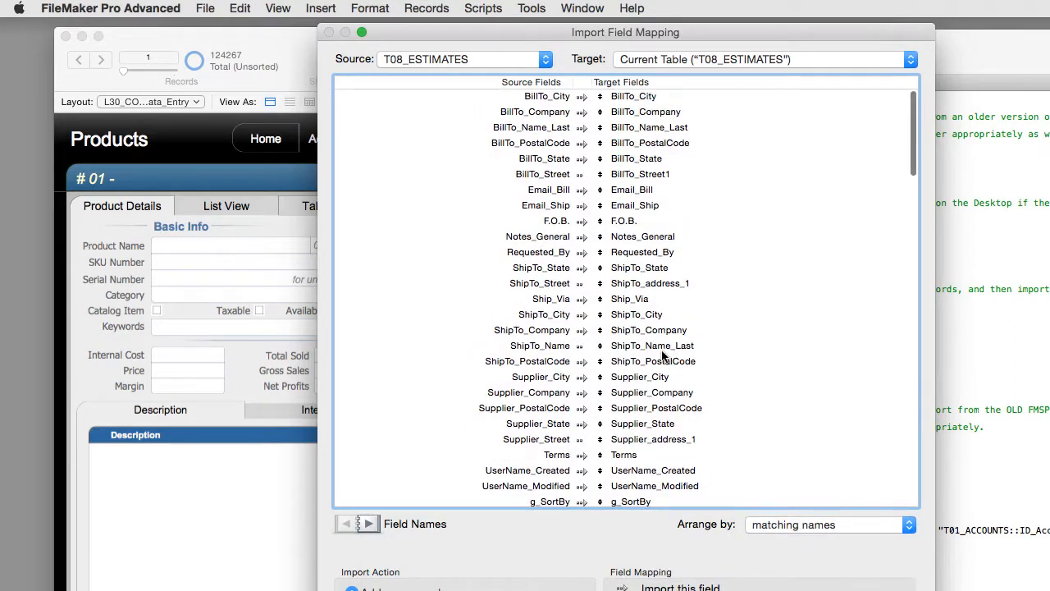
- Highlight the BillTo_Street row and examine the T08_ESTIMATES mapping down to Month_Beginning and back up for unmatched fields
{"action": "left_click", "coordinate": [542, 176]}
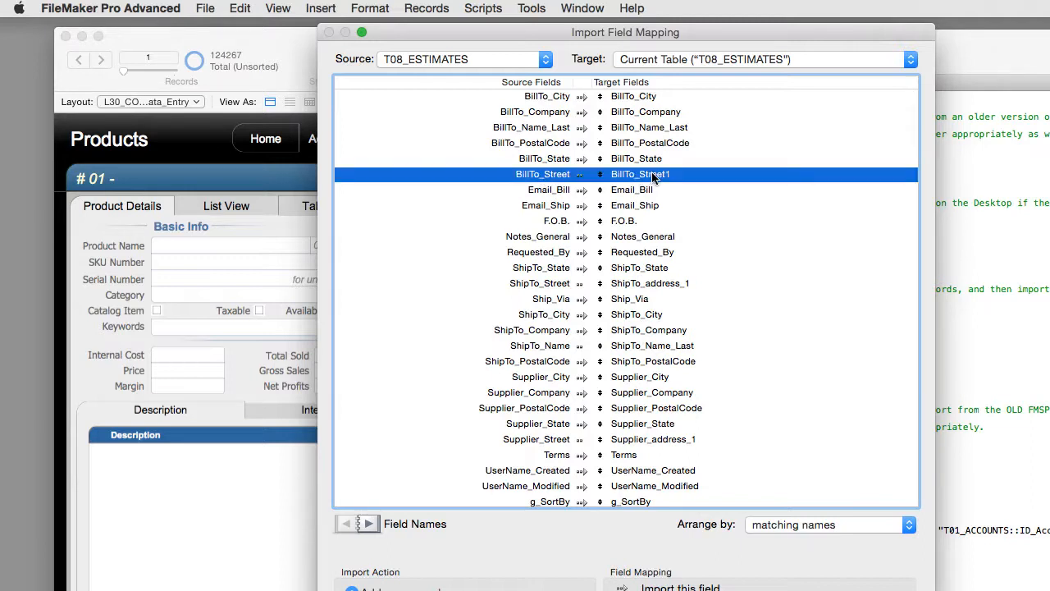
{"action": "scroll", "coordinate": [654, 178], "scroll_direction": "down", "scroll_amount": 15}
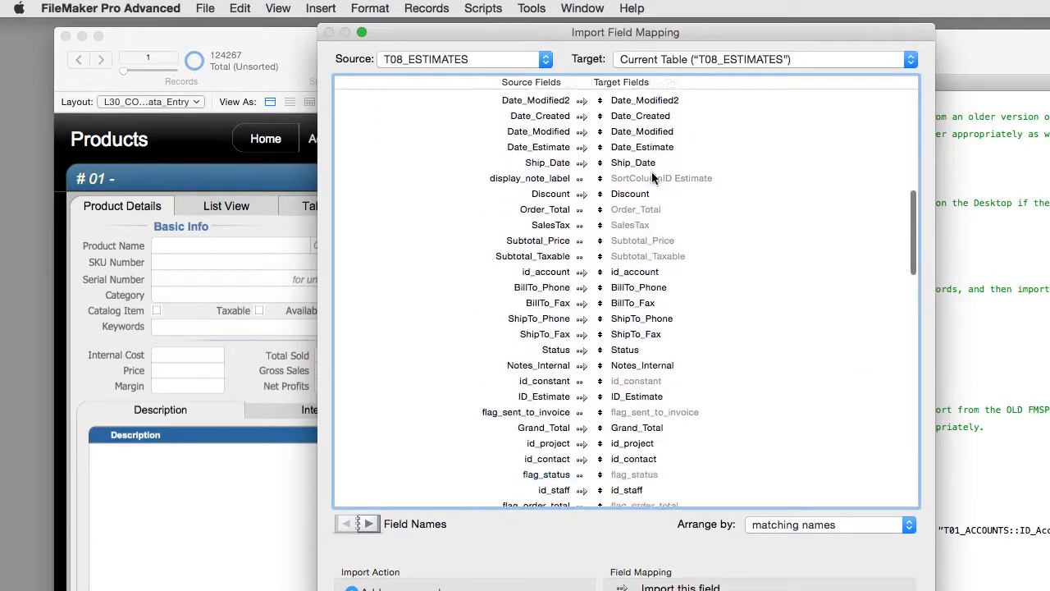
{"action": "scroll", "coordinate": [654, 178], "scroll_direction": "down", "scroll_amount": 2}
{"action": "scroll", "coordinate": [654, 178], "scroll_direction": "down", "scroll_amount": 15}
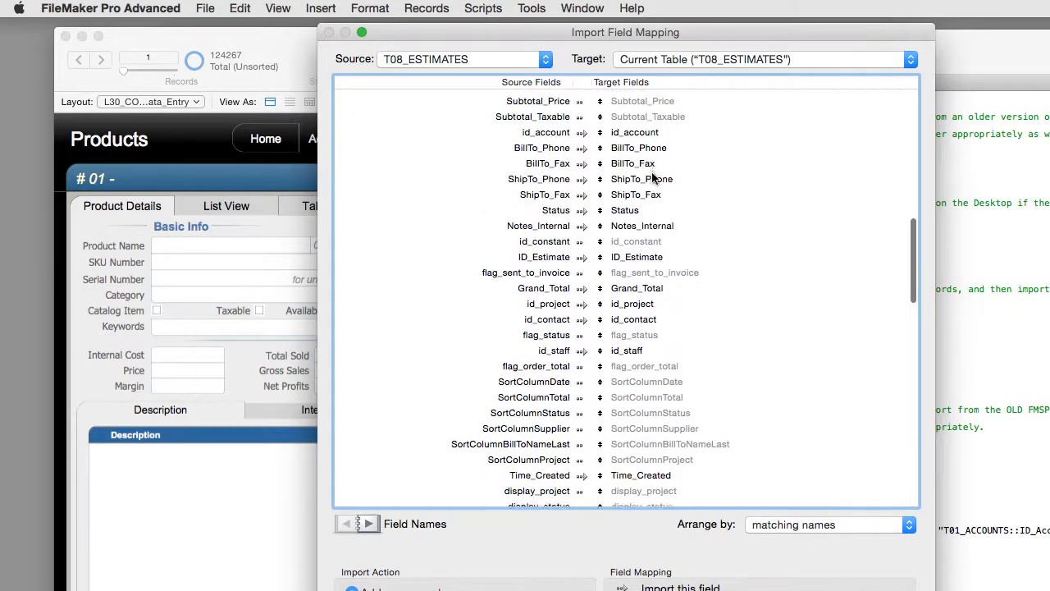
{"action": "scroll", "coordinate": [654, 178], "scroll_direction": "down", "scroll_amount": 15}
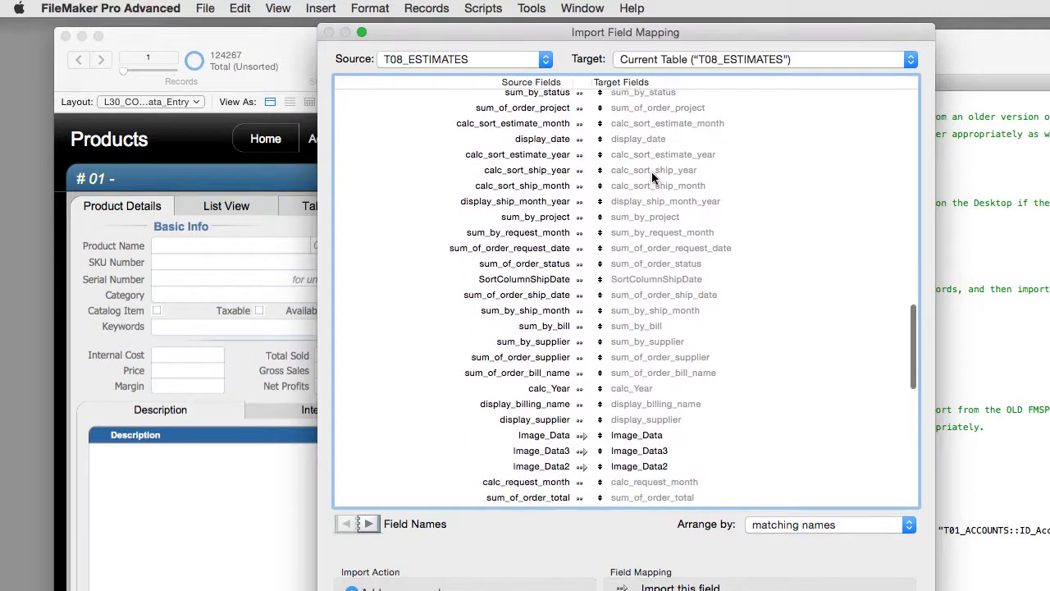
{"action": "scroll", "coordinate": [654, 179], "scroll_direction": "down", "scroll_amount": 9}
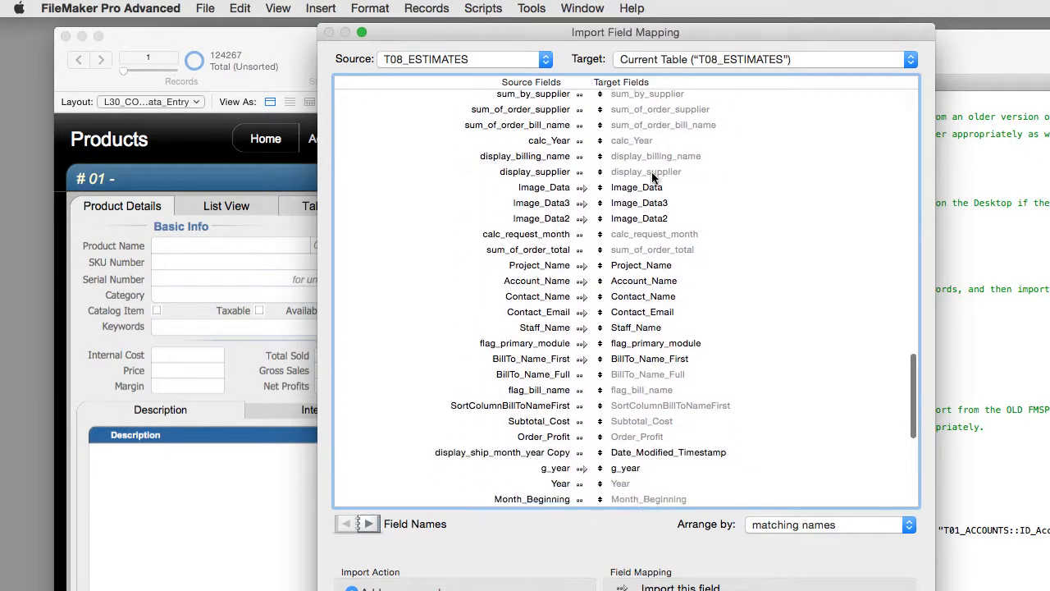
{"action": "scroll", "coordinate": [654, 178], "scroll_direction": "up", "scroll_amount": 20}
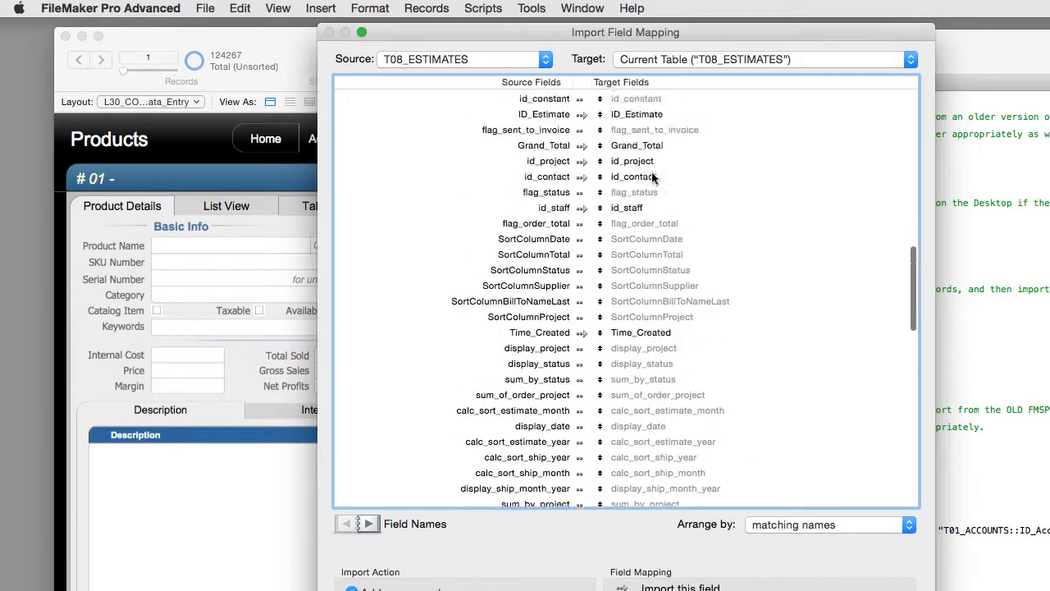
{"action": "scroll", "coordinate": [654, 178], "scroll_direction": "up", "scroll_amount": 15}
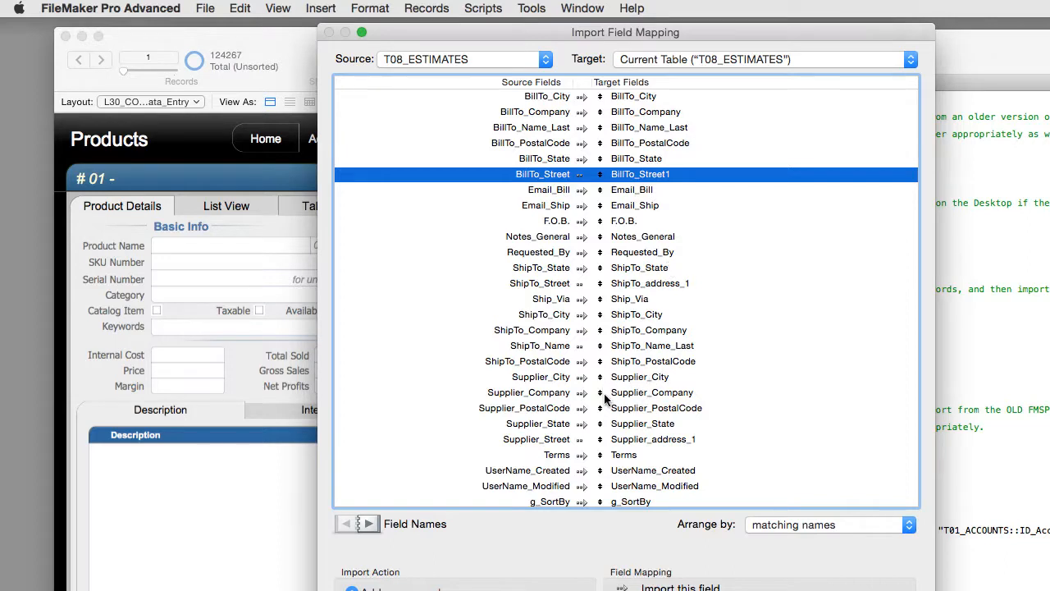
- Enable importing Supplier_Street into Supplier_address_1 and BillTo_Street into BillTo_Street1 in the T08_ESTIMATES mapping
{"action": "left_click", "coordinate": [657, 440]}
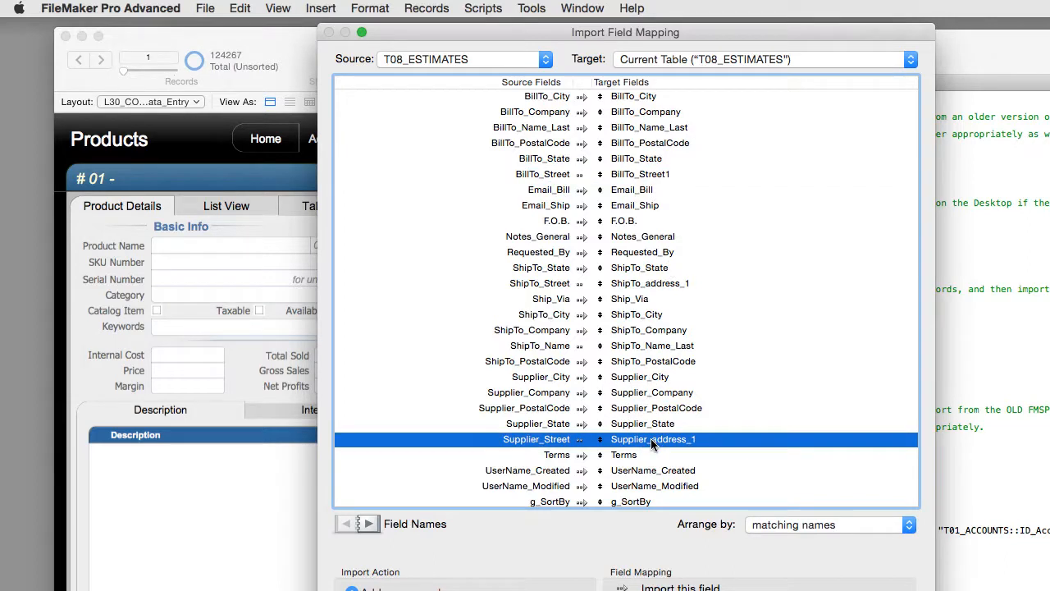
{"action": "left_click", "coordinate": [582, 441]}
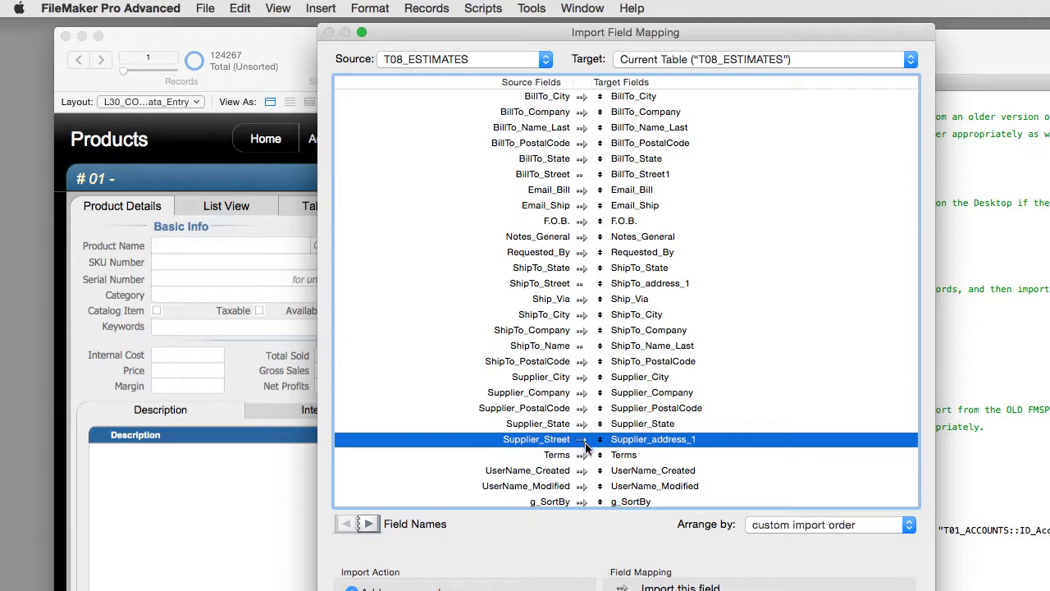
{"action": "left_click", "coordinate": [631, 176]}
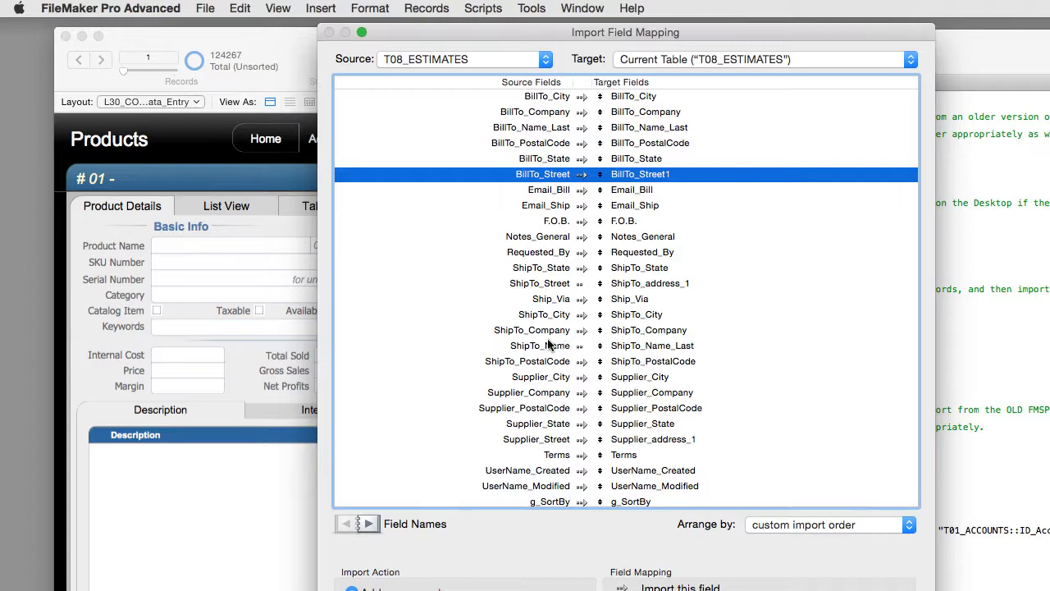
- Highlight the ShipTo_Street row and examine the T08_ESTIMATES mapping down to the target fields without a source, near Estimate_Bar_code
{"action": "left_click", "coordinate": [552, 284]}
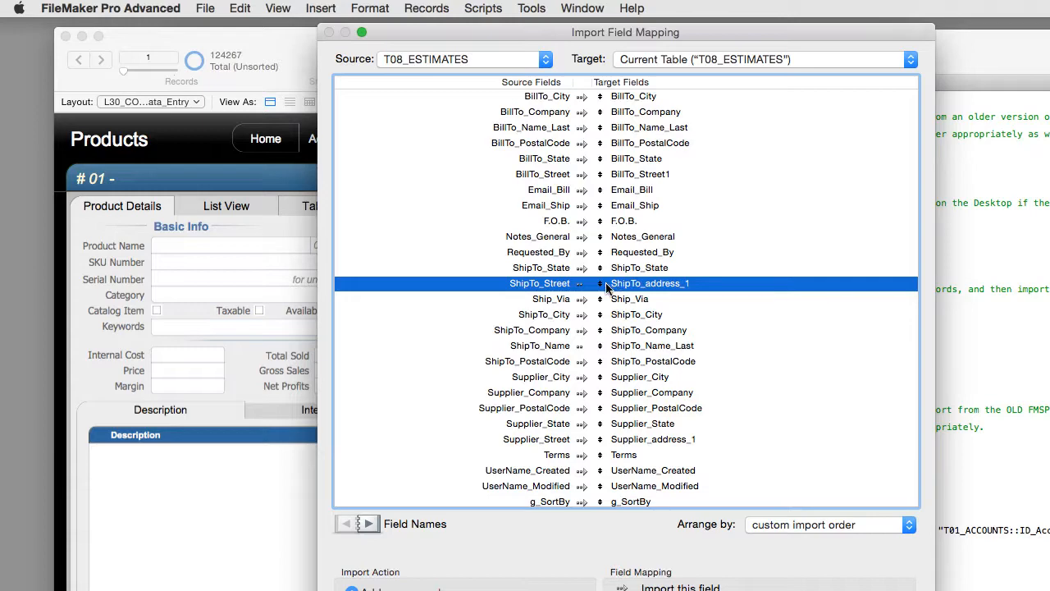
{"action": "scroll", "coordinate": [626, 287], "scroll_direction": "down", "scroll_amount": 7}
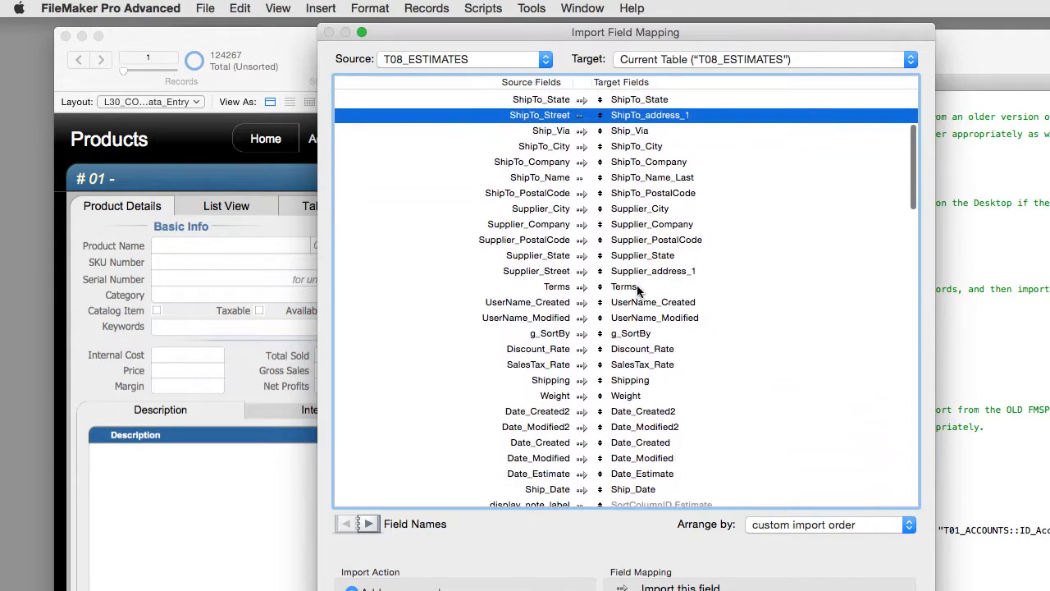
{"action": "scroll", "coordinate": [638, 289], "scroll_direction": "down", "scroll_amount": 10}
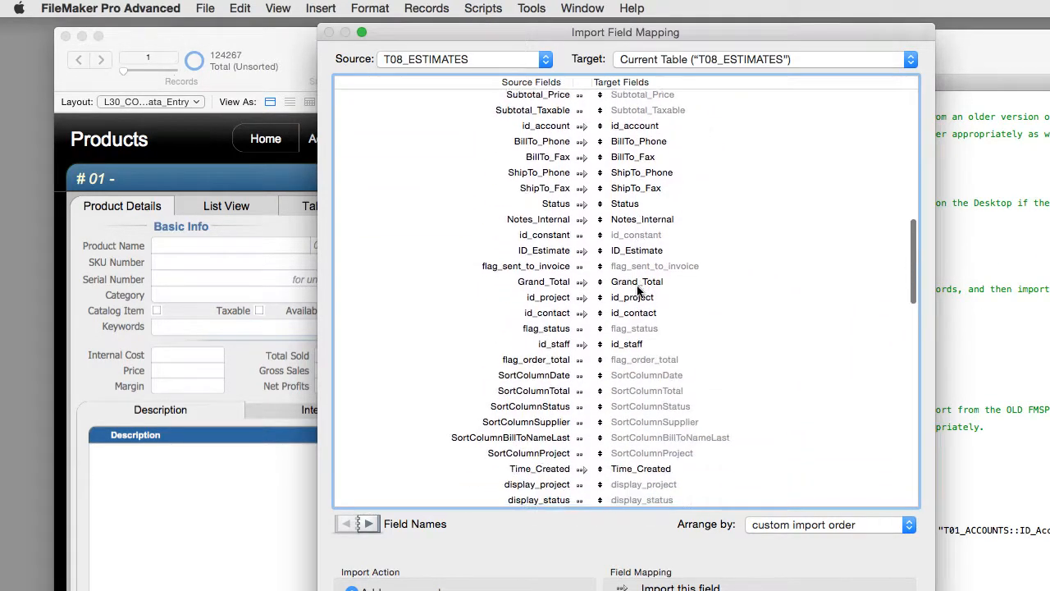
{"action": "scroll", "coordinate": [639, 289], "scroll_direction": "down", "scroll_amount": 8}
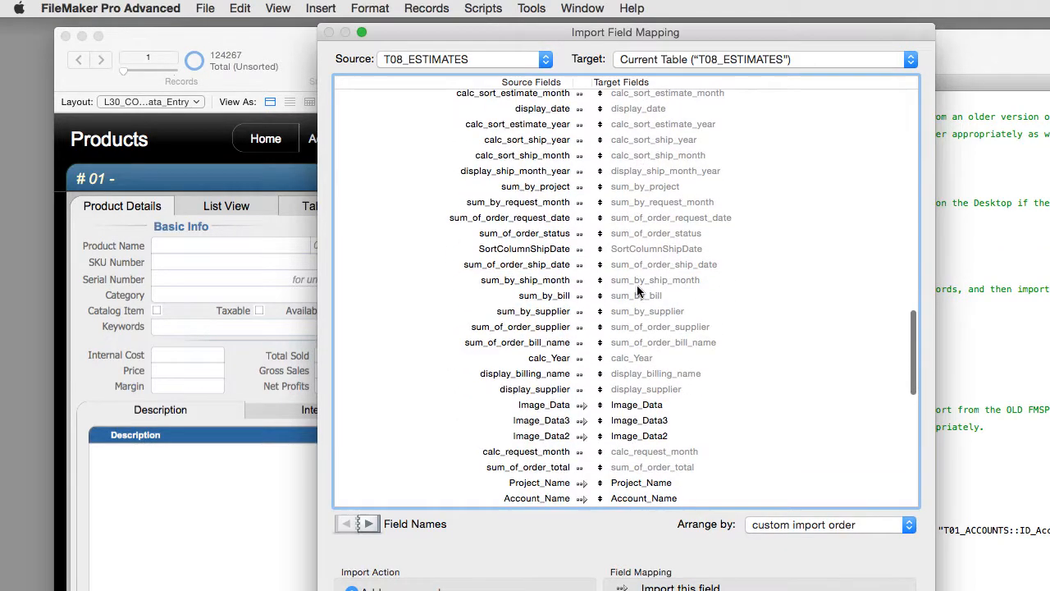
{"action": "scroll", "coordinate": [638, 290], "scroll_direction": "down", "scroll_amount": 5}
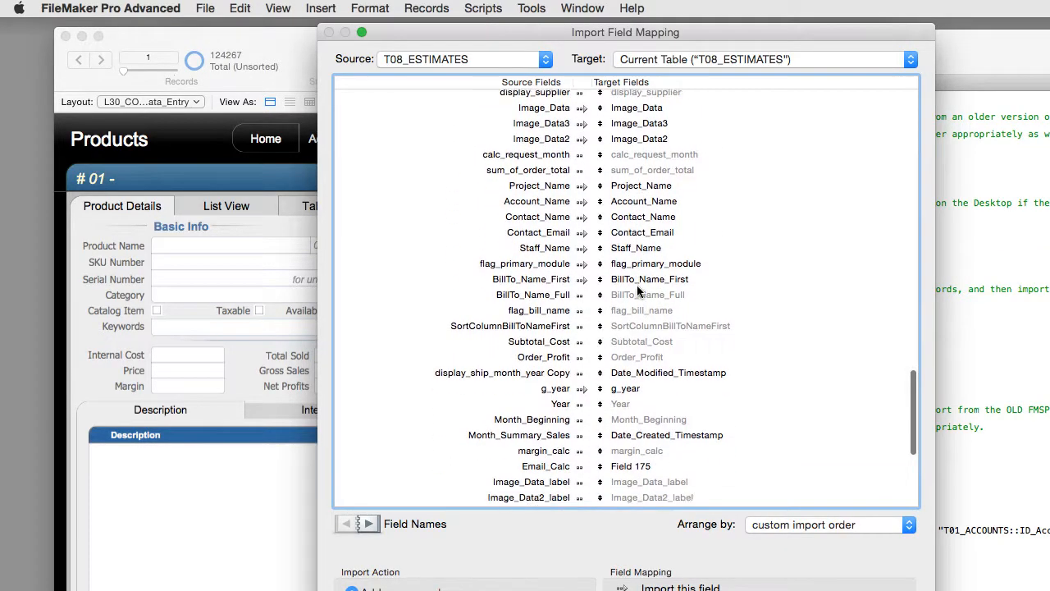
{"action": "scroll", "coordinate": [637, 285], "scroll_direction": "down", "scroll_amount": 3}
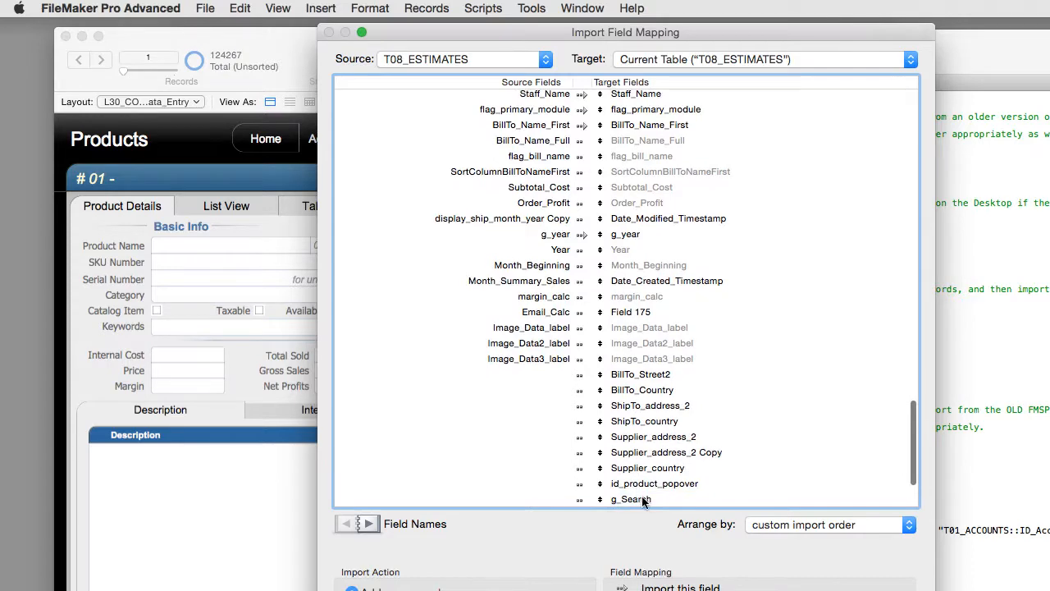
{"action": "scroll", "coordinate": [636, 490], "scroll_direction": "down", "scroll_amount": 1}
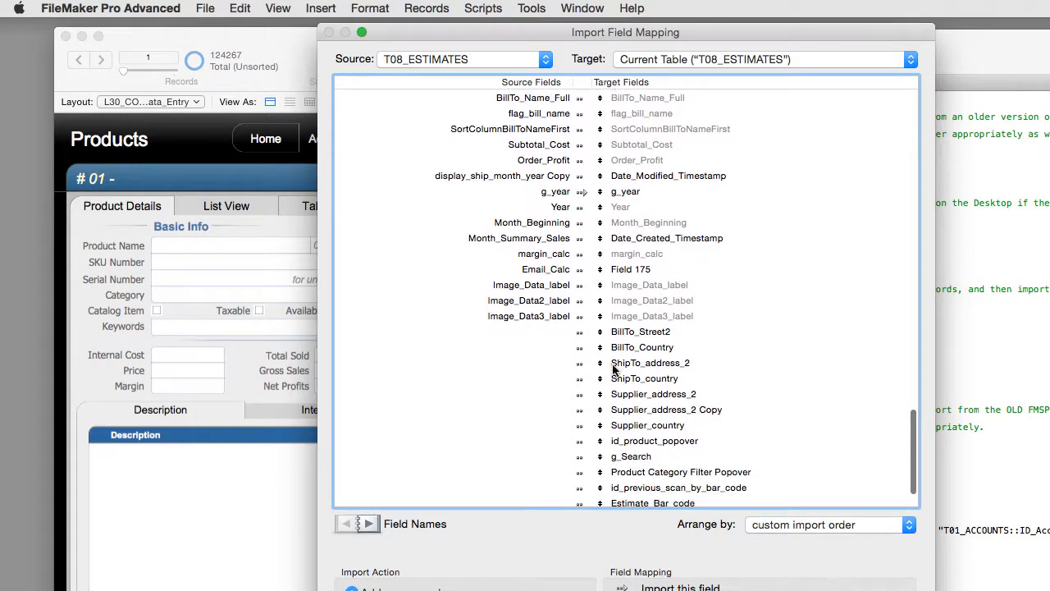
- Import the estimate records with auto-enter options off and dismiss the import summary
{"action": "key", "text": "Return"}
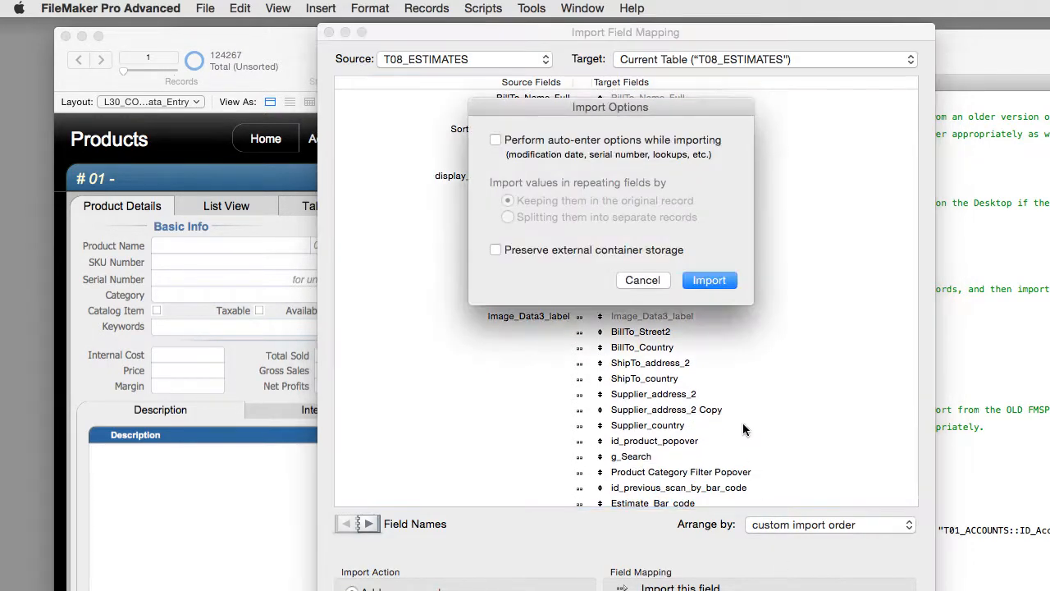
{"action": "left_click", "coordinate": [712, 282]}
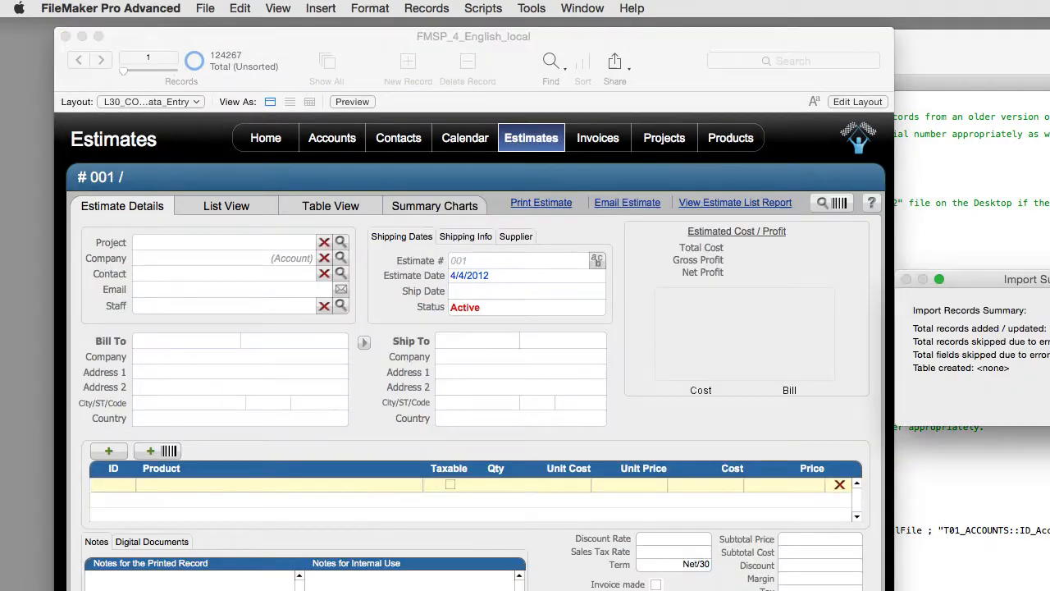
{"action": "left_click", "coordinate": [1049, 404]}
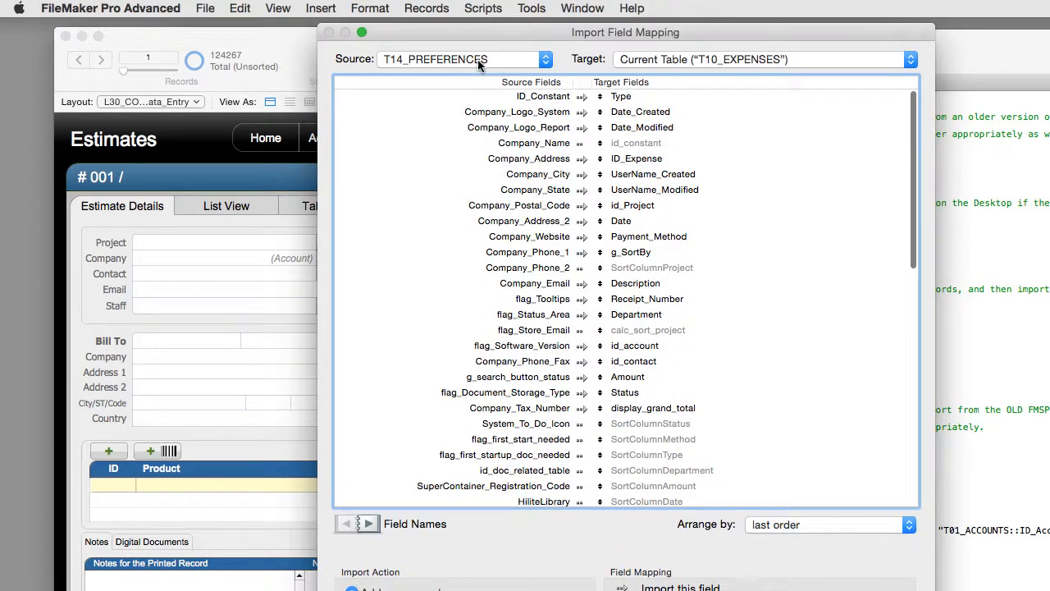
- For the Expenses import, set the source table to T10_EXPENSES and arrange the fields by matching names
{"action": "left_click", "coordinate": [478, 59]}
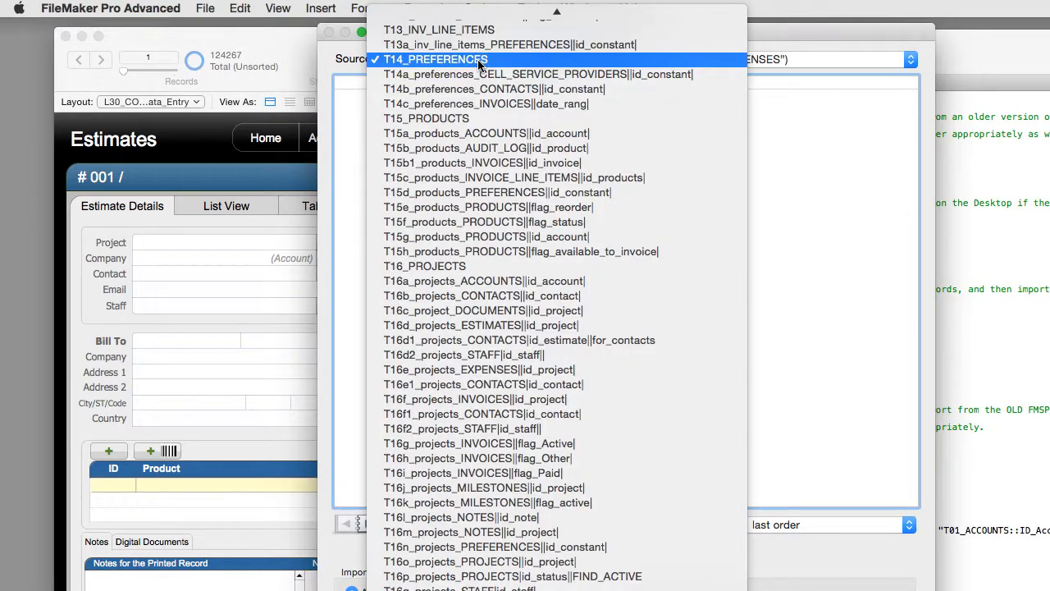
{"action": "scroll", "coordinate": [516, 177], "scroll_direction": "up", "scroll_amount": 10}
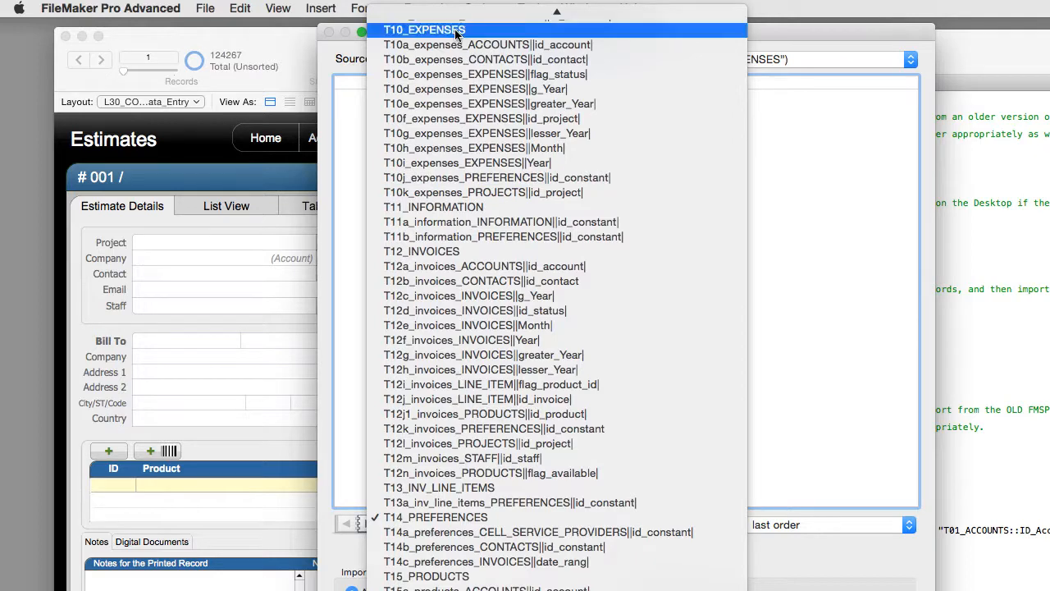
{"action": "left_click", "coordinate": [427, 30]}
{"action": "left_click", "coordinate": [860, 525]}
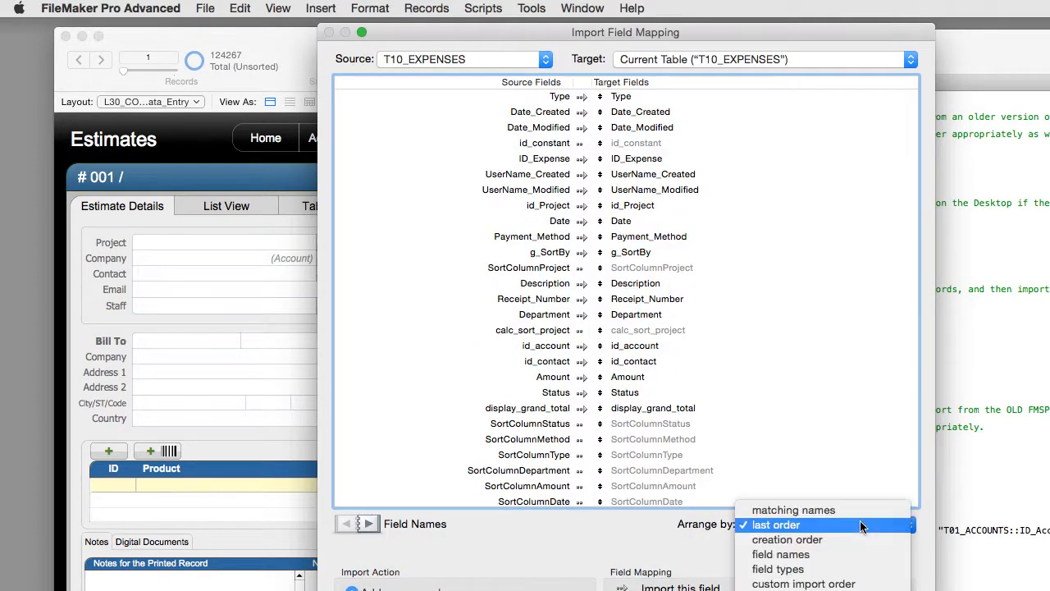
{"action": "left_click", "coordinate": [845, 510]}
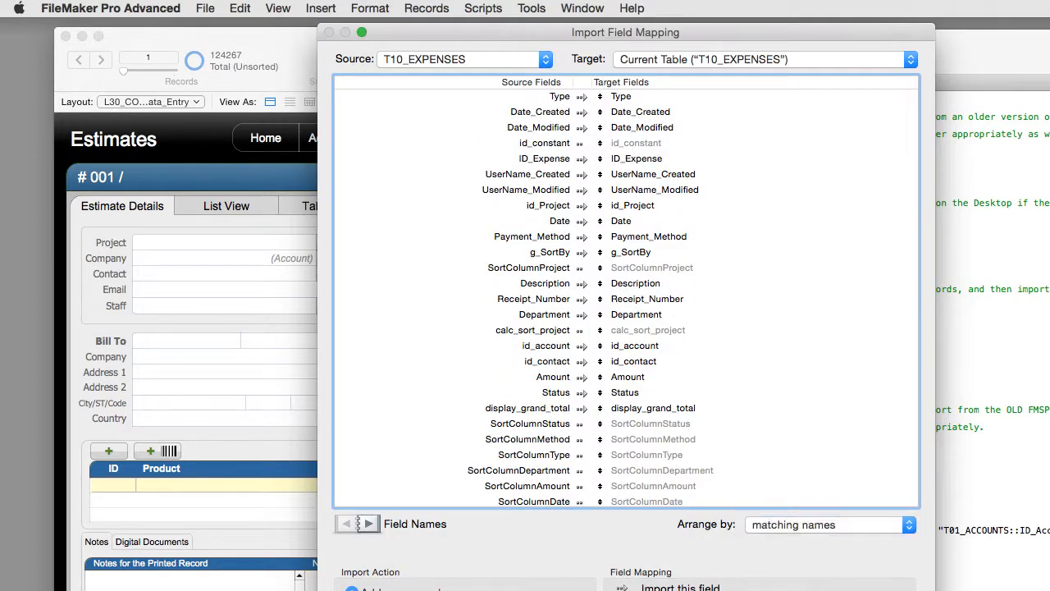
- Import the expense records and dismiss the import summary
{"action": "key", "text": "Return"}
{"action": "left_click", "coordinate": [709, 280]}
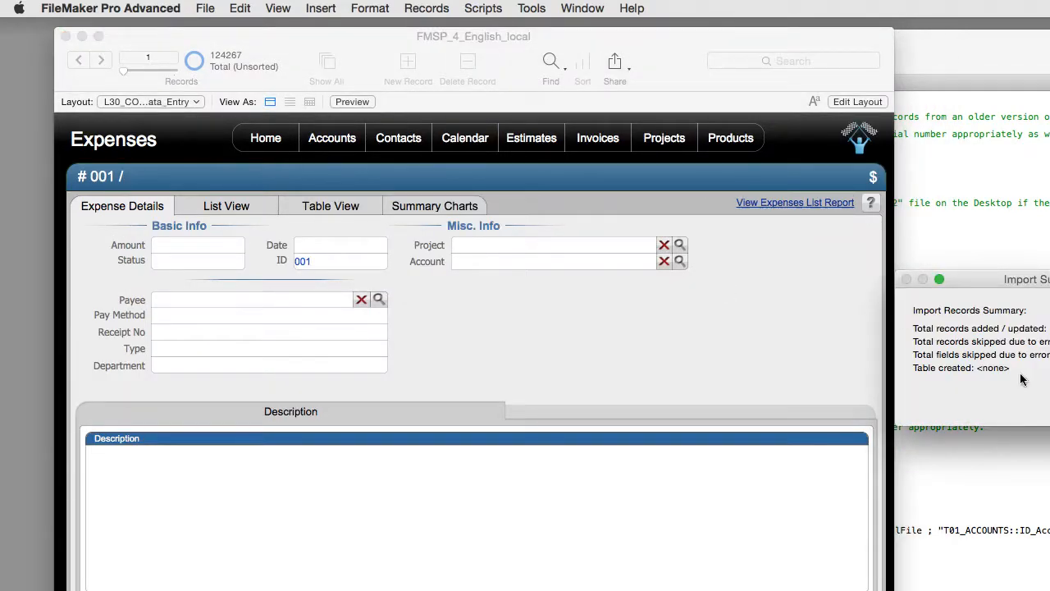
{"action": "key", "text": "Return"}
- For the Invoices import, set the source table to T12_INVOICES and arrange the fields by matching names
{"action": "left_click", "coordinate": [485, 60]}
{"action": "scroll", "coordinate": [485, 82], "scroll_direction": "up", "scroll_amount": 5}
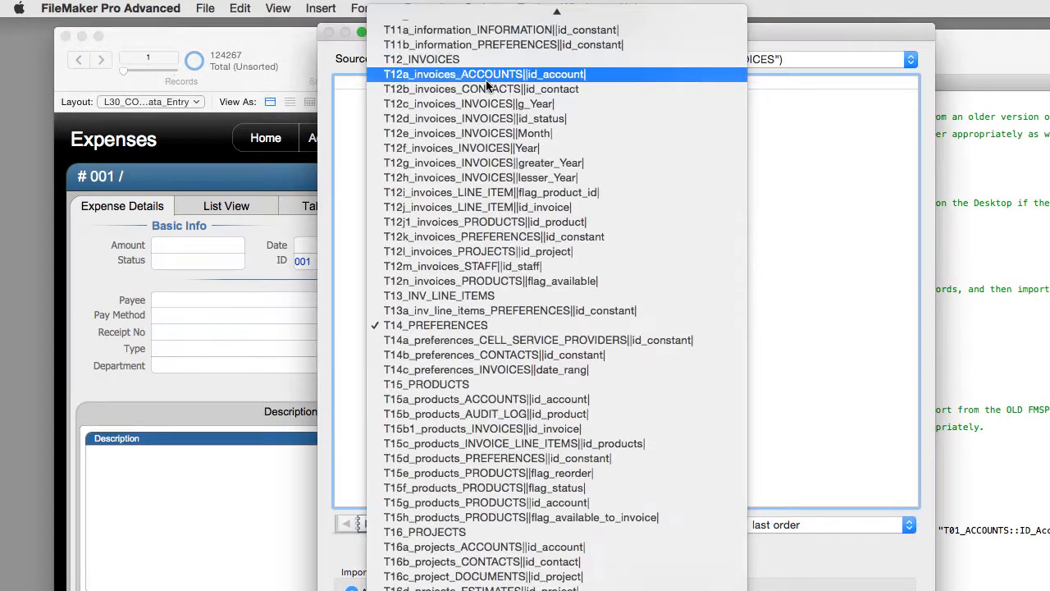
{"action": "left_click", "coordinate": [484, 60]}
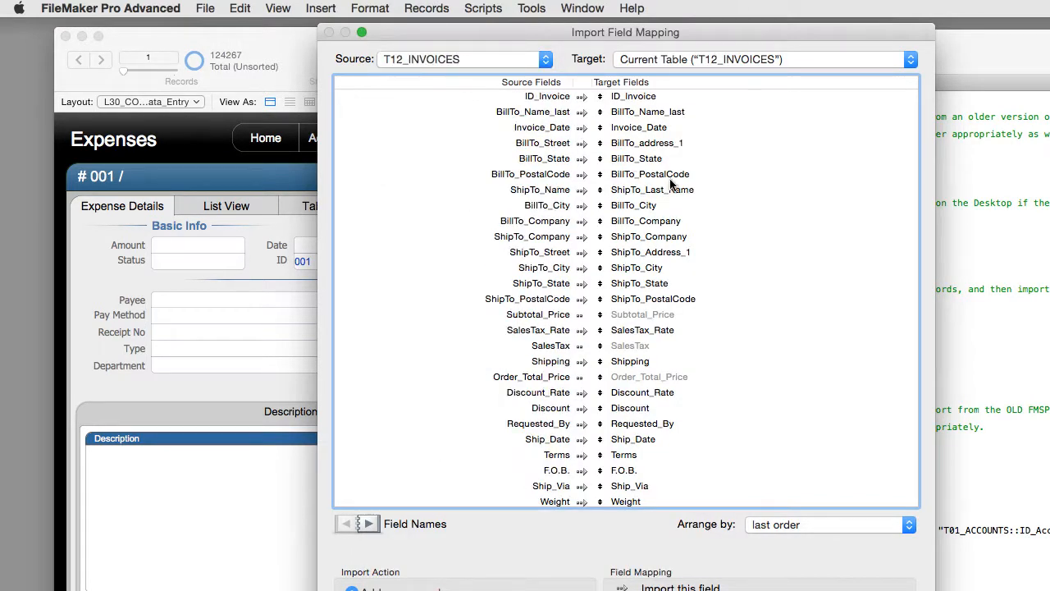
{"action": "left_click", "coordinate": [857, 524]}
{"action": "left_click", "coordinate": [852, 511]}
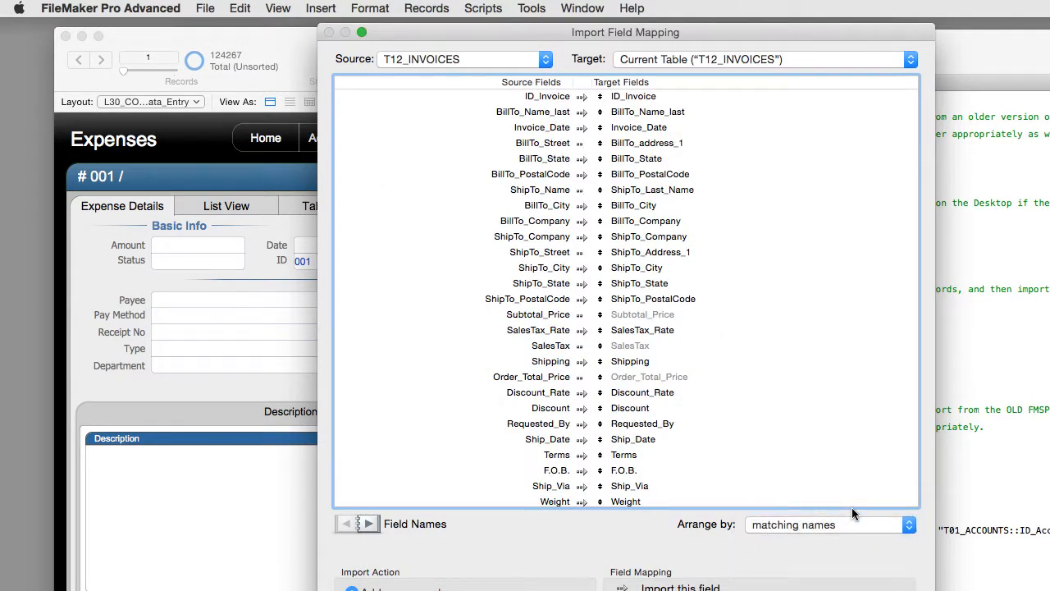
- Enable importing ShipTo_Street into ShipTo_Address_1 and Supplier_Street into Supplier_address_1 in the T12_INVOICES mapping
{"action": "left_click", "coordinate": [661, 254]}
{"action": "left_click", "coordinate": [581, 252]}
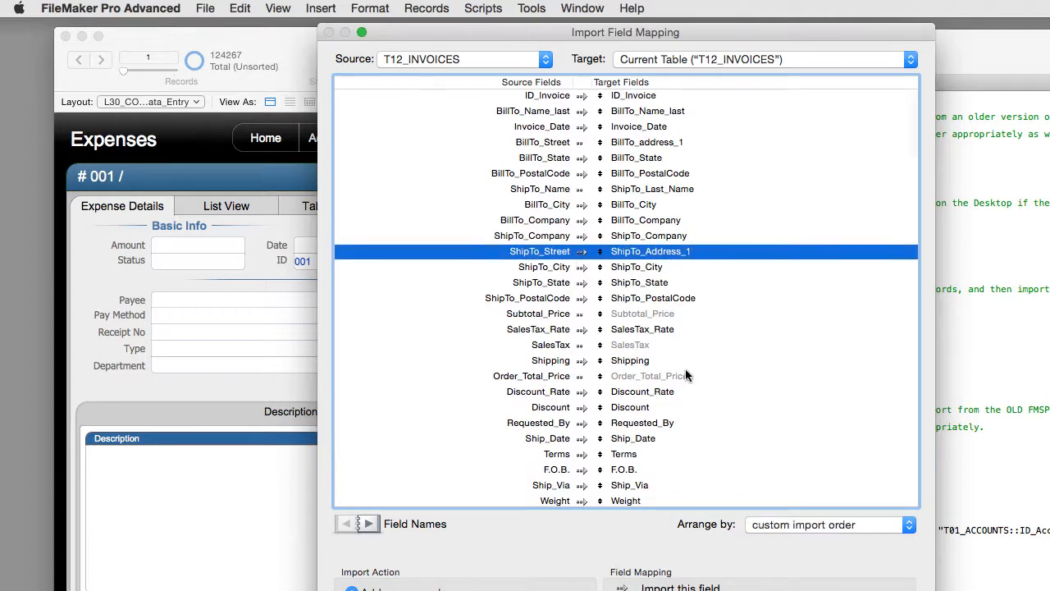
{"action": "scroll", "coordinate": [685, 368], "scroll_direction": "down", "scroll_amount": 5}
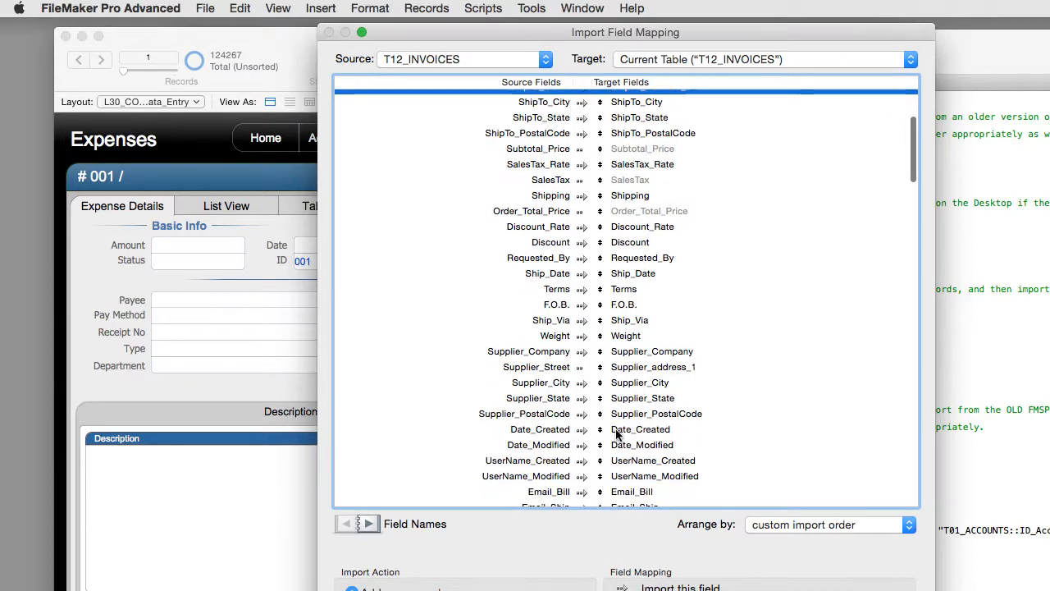
{"action": "scroll", "coordinate": [616, 431], "scroll_direction": "down", "scroll_amount": 1}
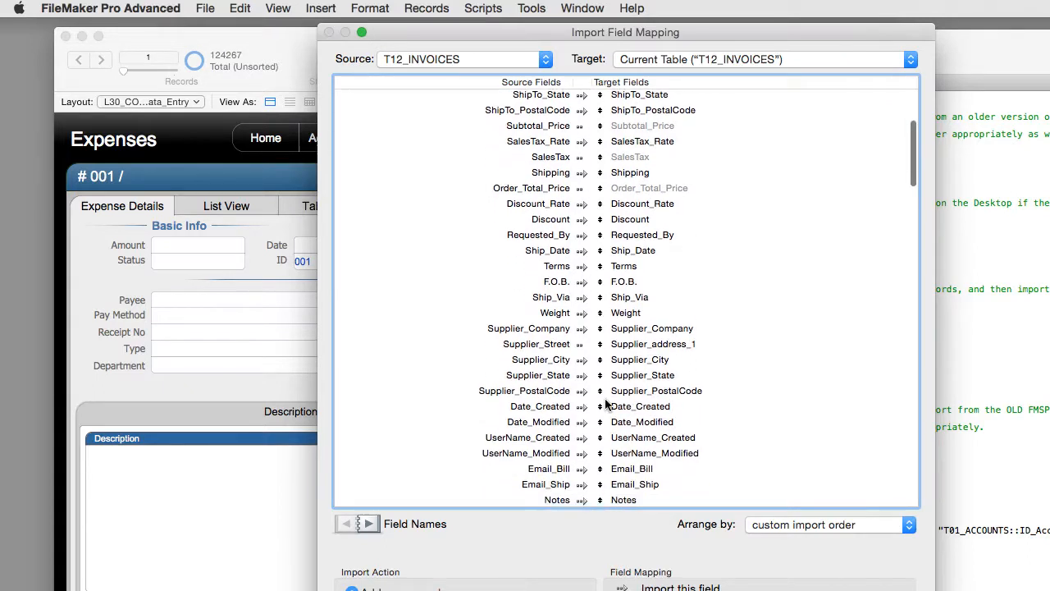
{"action": "left_click", "coordinate": [584, 344]}
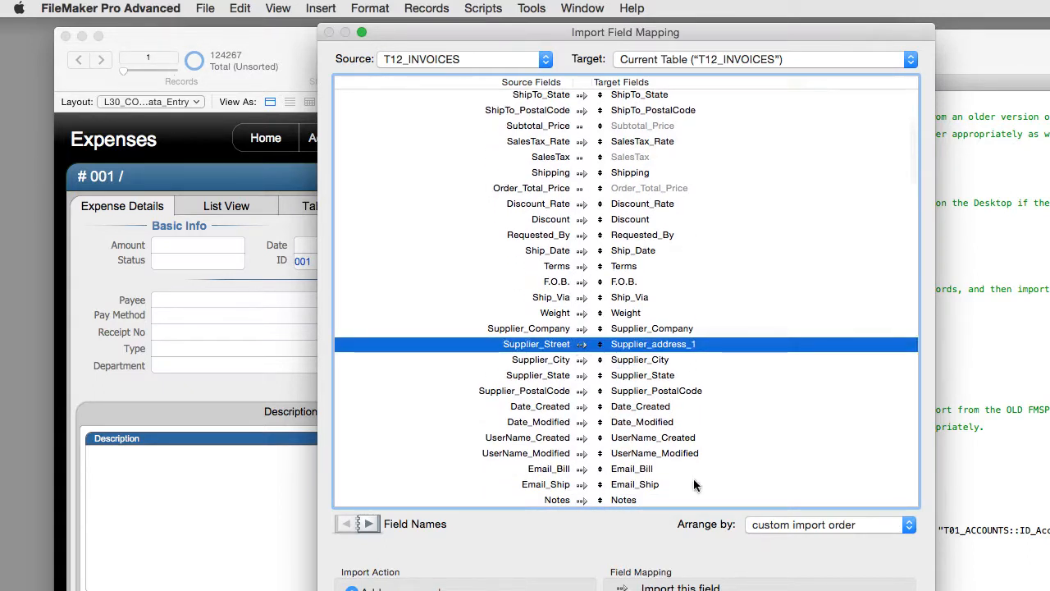
- Import the invoice records with auto-enter options off
{"action": "key", "text": "Return"}
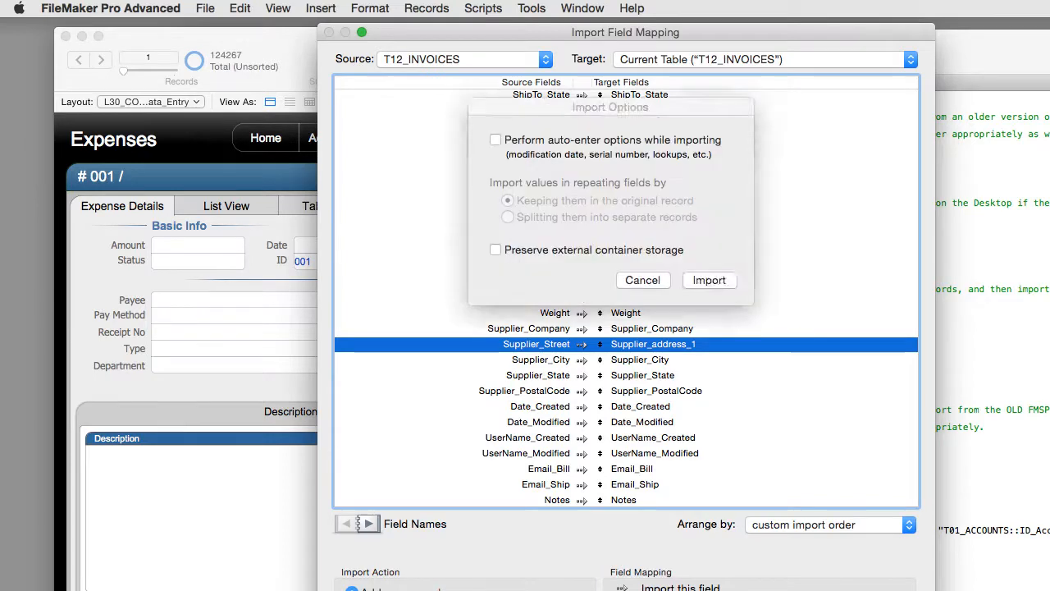
{"action": "left_click", "coordinate": [729, 282]}
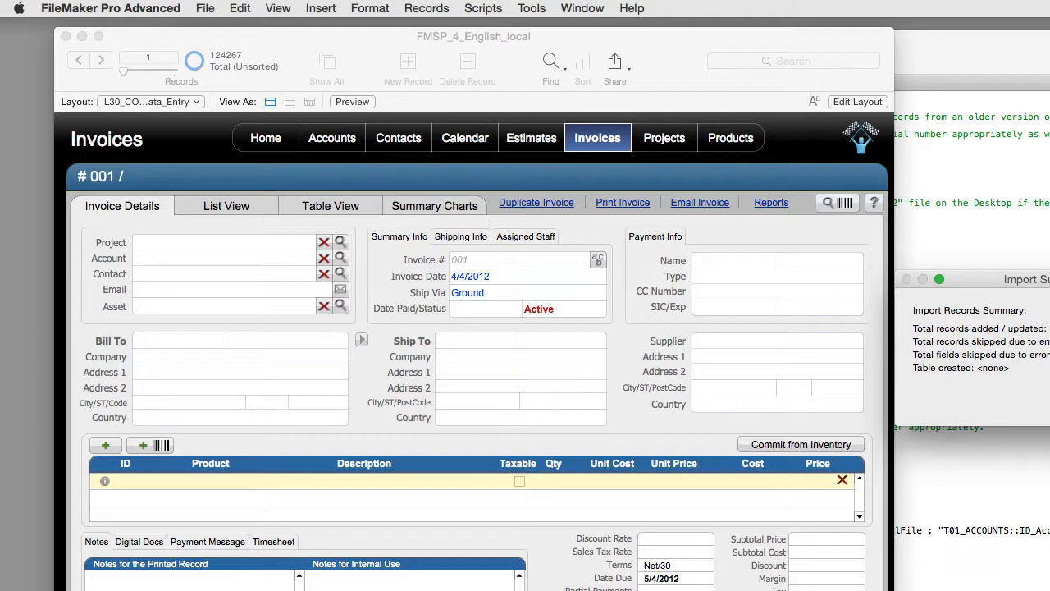
- Dismiss the invoice import summary and import the T16_PROJECTS records with fields arranged by matching names and auto-enter options off
{"action": "key", "text": "Return"}
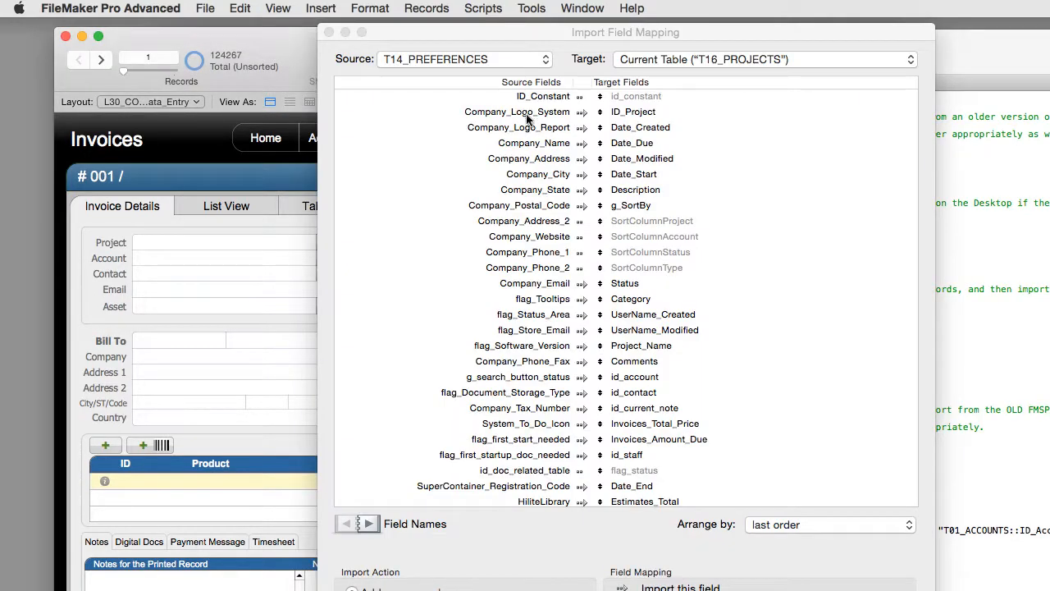
{"action": "left_click", "coordinate": [484, 62]}
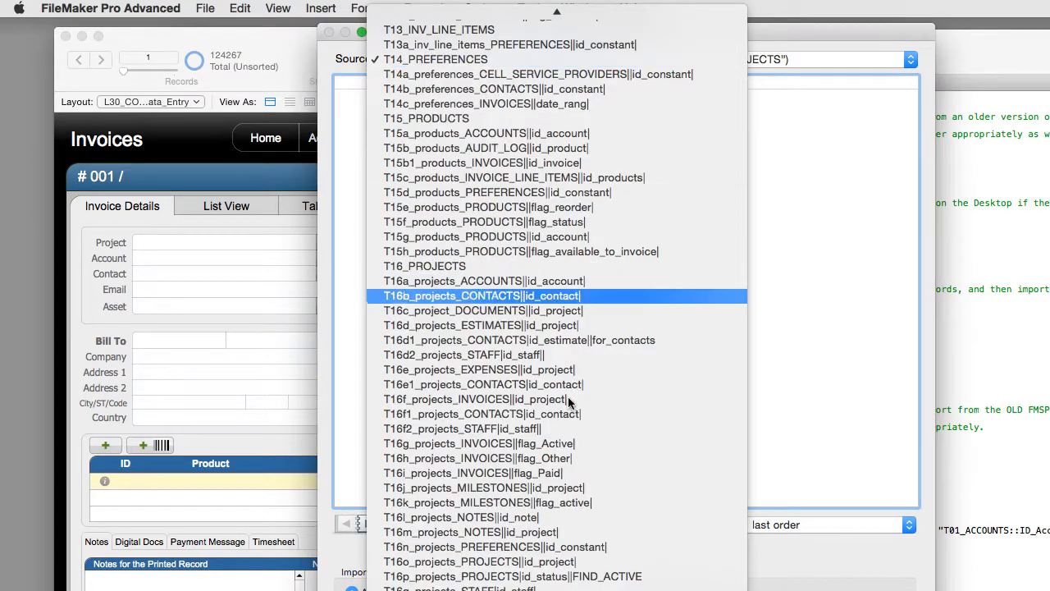
{"action": "left_click", "coordinate": [502, 268]}
{"action": "left_click", "coordinate": [805, 528]}
{"action": "left_click", "coordinate": [797, 506]}
{"action": "key", "text": "Return"}
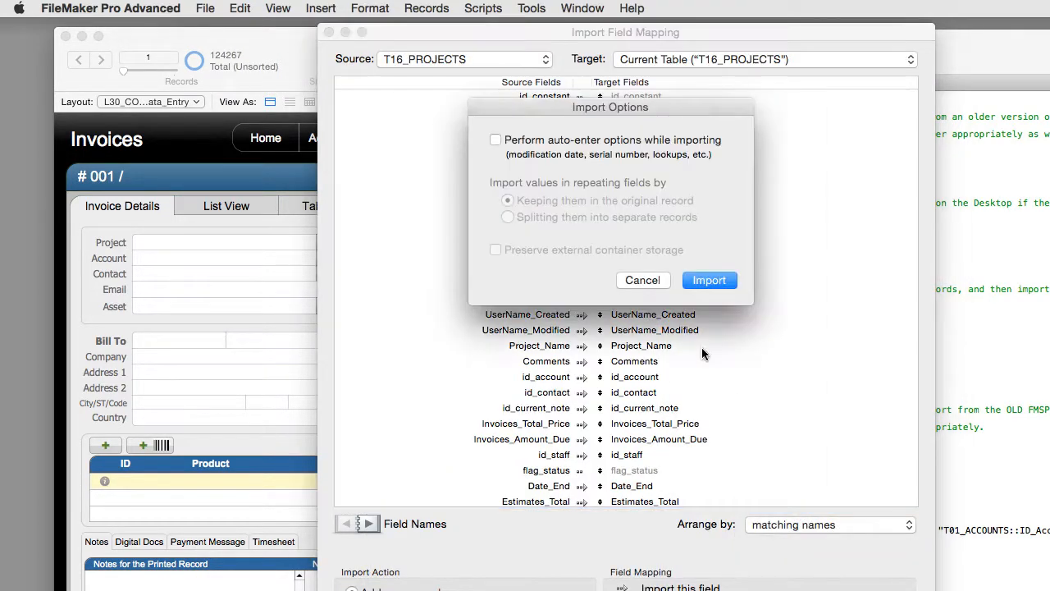
{"action": "left_click", "coordinate": [707, 280]}
{"action": "key", "text": "Return"}
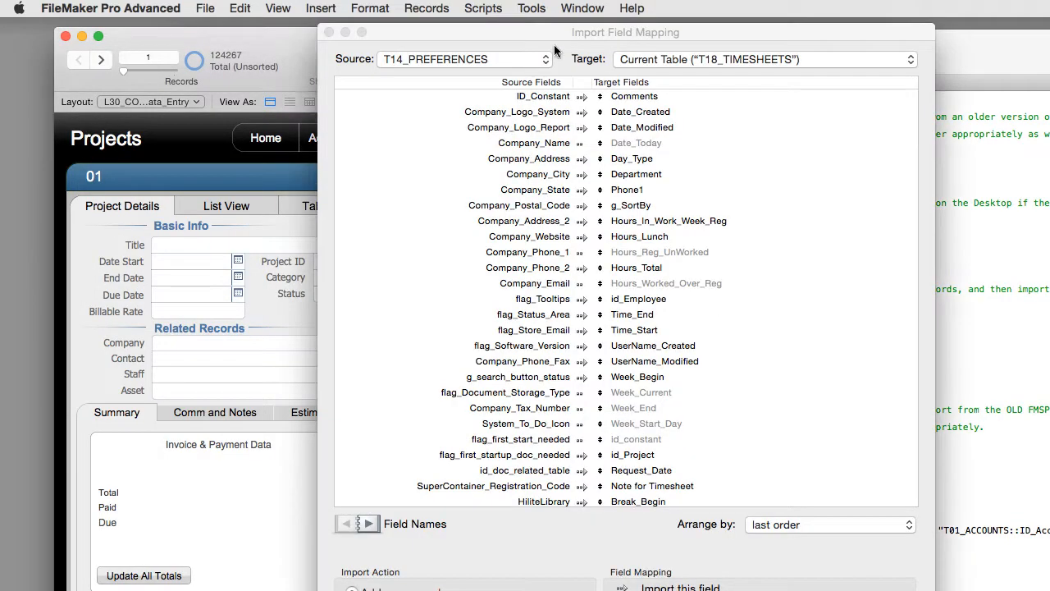
- Import the timesheet records from source table T18_TIMESHEETS, arranging fields by matching names, with auto-enter options off
{"action": "left_click", "coordinate": [514, 60]}
{"action": "scroll", "coordinate": [571, 318], "scroll_direction": "down", "scroll_amount": 1}
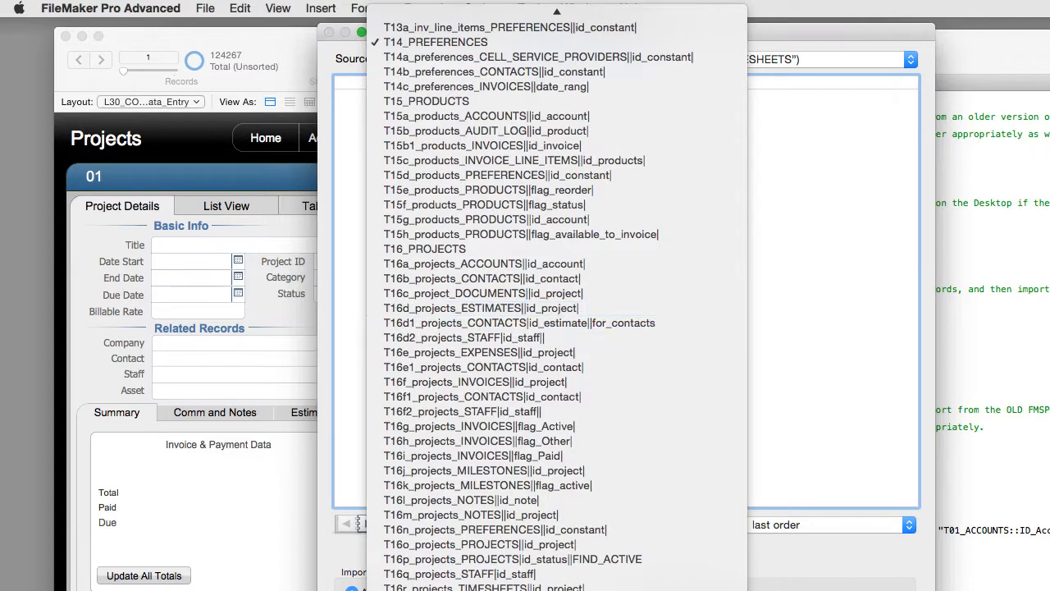
{"action": "left_click", "coordinate": [575, 589]}
{"action": "left_click", "coordinate": [789, 527]}
{"action": "left_click", "coordinate": [791, 510]}
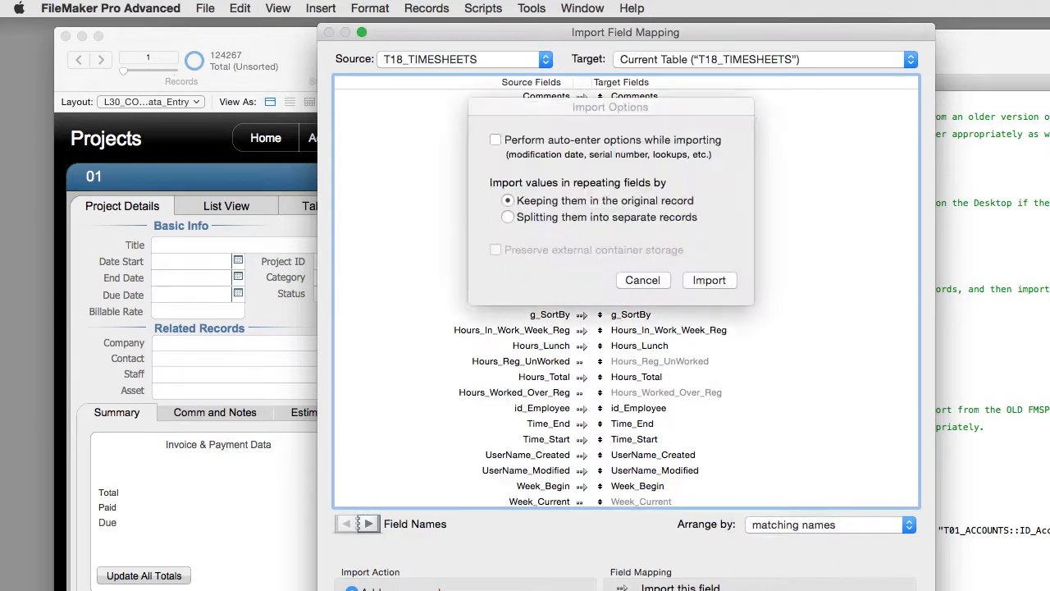
{"action": "left_click", "coordinate": [886, 590]}
{"action": "left_click", "coordinate": [707, 280]}
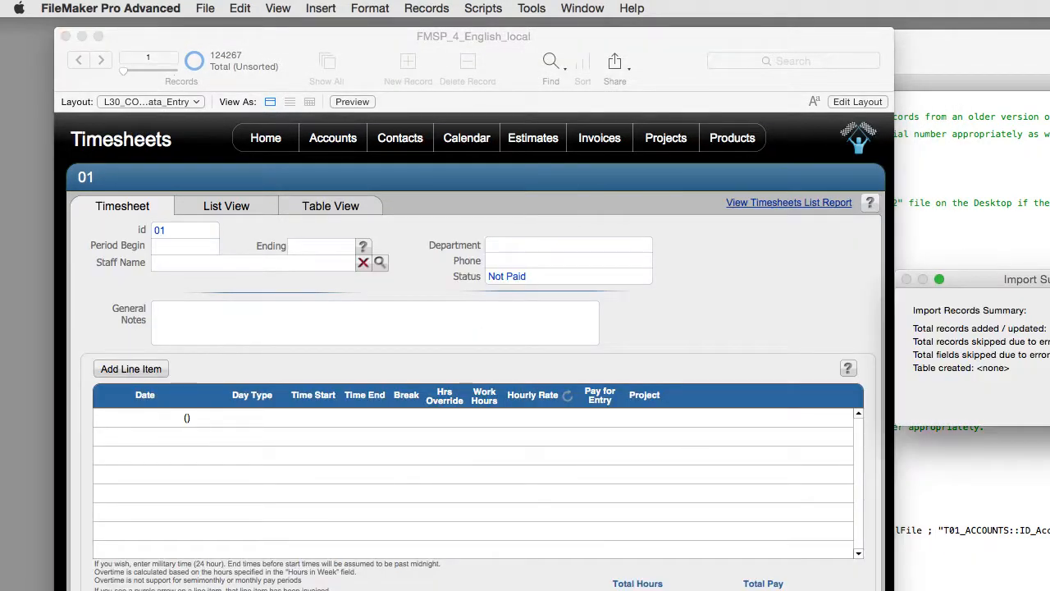
{"action": "key", "text": "Return"}
- Import the calendar activity records from source table T03_CALENDAR_ACTIVITES, arranging fields by matching names, with auto-enter options off
{"action": "left_click", "coordinate": [485, 57]}
{"action": "scroll", "coordinate": [483, 90], "scroll_direction": "up", "scroll_amount": 20}
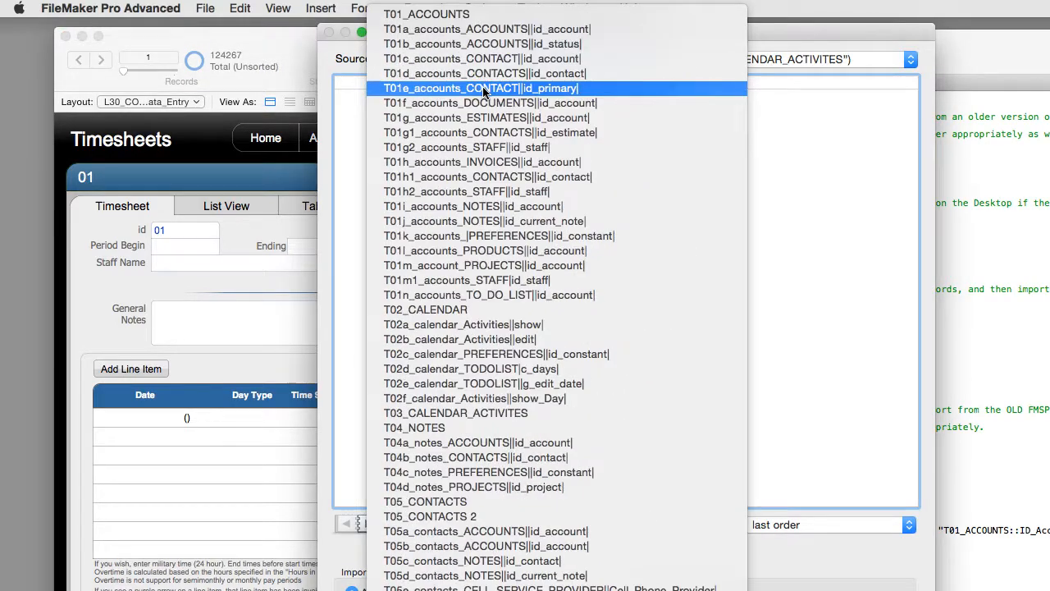
{"action": "left_click", "coordinate": [492, 413]}
{"action": "left_click", "coordinate": [831, 522]}
{"action": "left_click", "coordinate": [812, 506]}
{"action": "key", "text": "Return"}
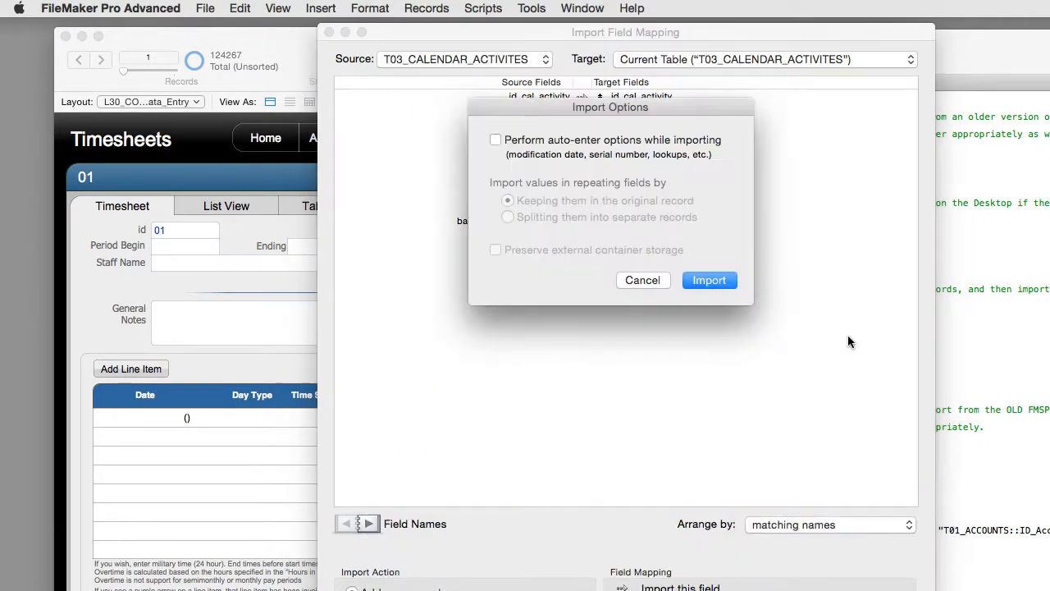
{"action": "left_click", "coordinate": [710, 281]}
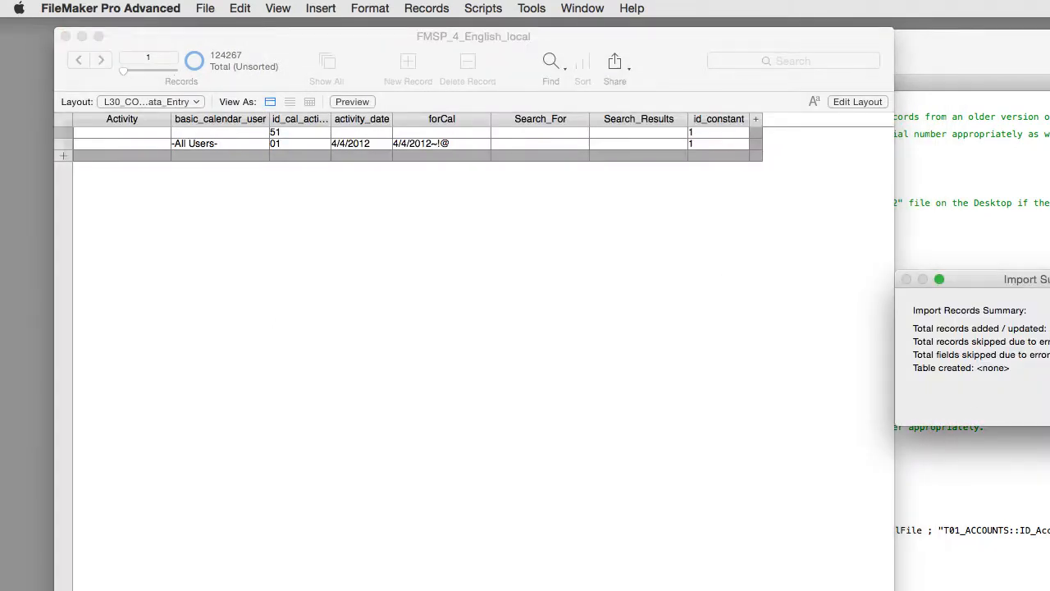
{"action": "key", "text": "Return"}
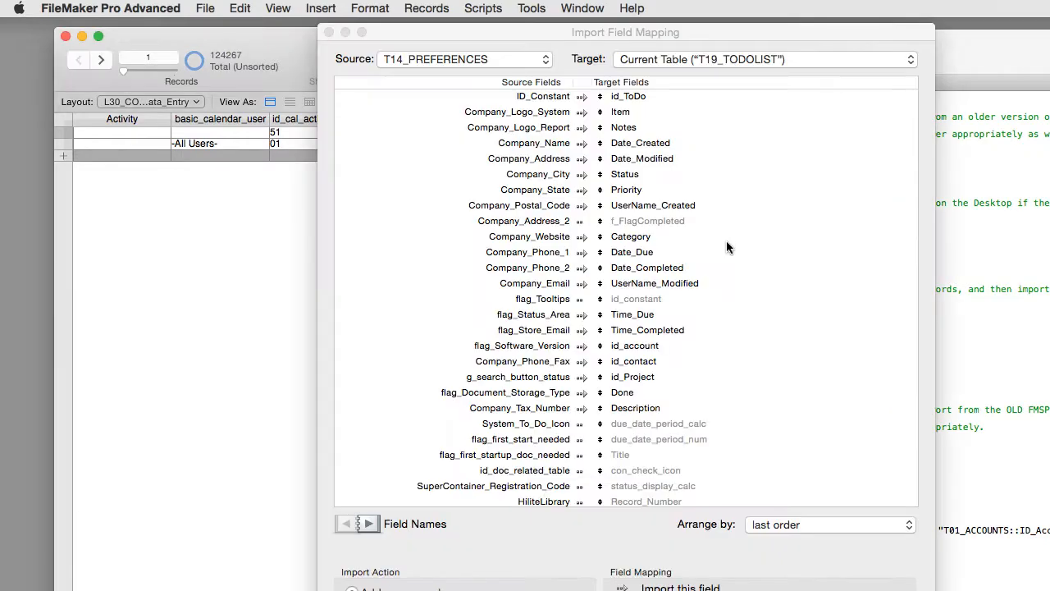
- Import the to-do records from source table T19_TODOLIST, arranging fields by matching names, with auto-enter options off
{"action": "left_click", "coordinate": [490, 60]}
{"action": "scroll", "coordinate": [551, 149], "scroll_direction": "down", "scroll_amount": 1}
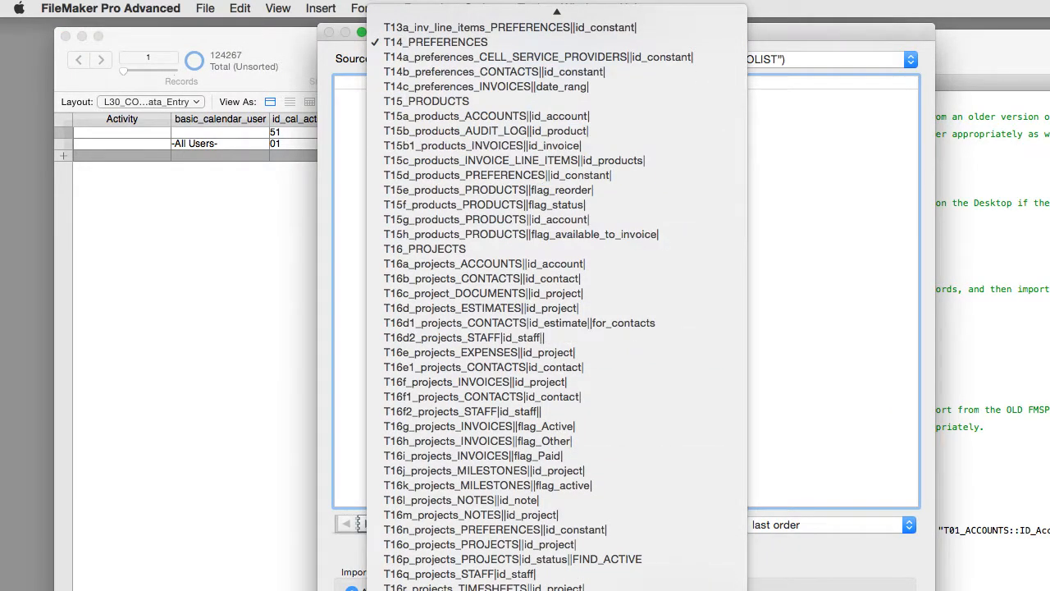
{"action": "key", "text": "Return"}
{"action": "left_click", "coordinate": [800, 525]}
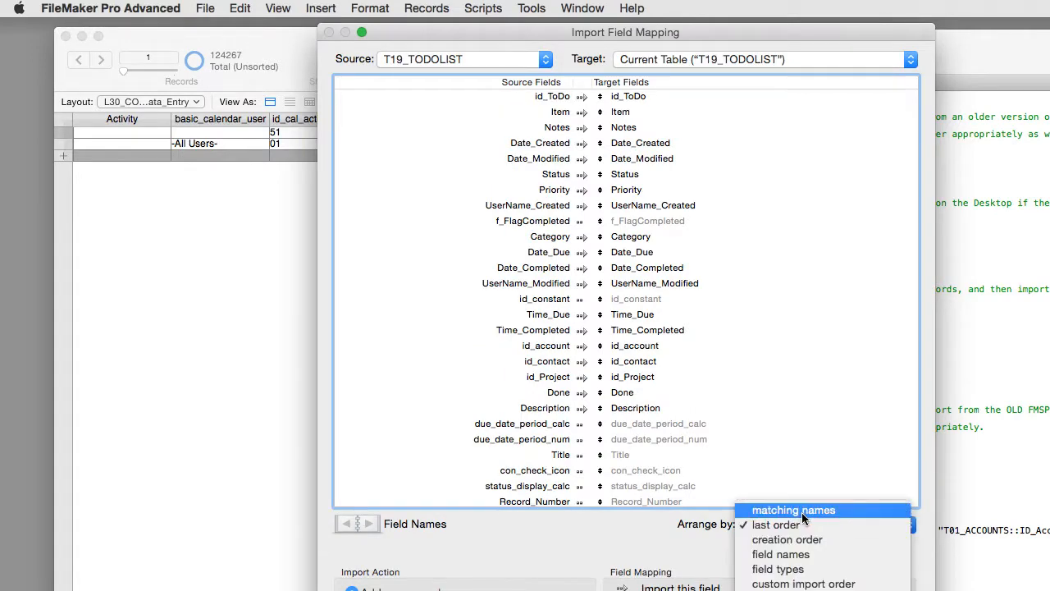
{"action": "left_click", "coordinate": [801, 512]}
{"action": "key", "text": "Return"}
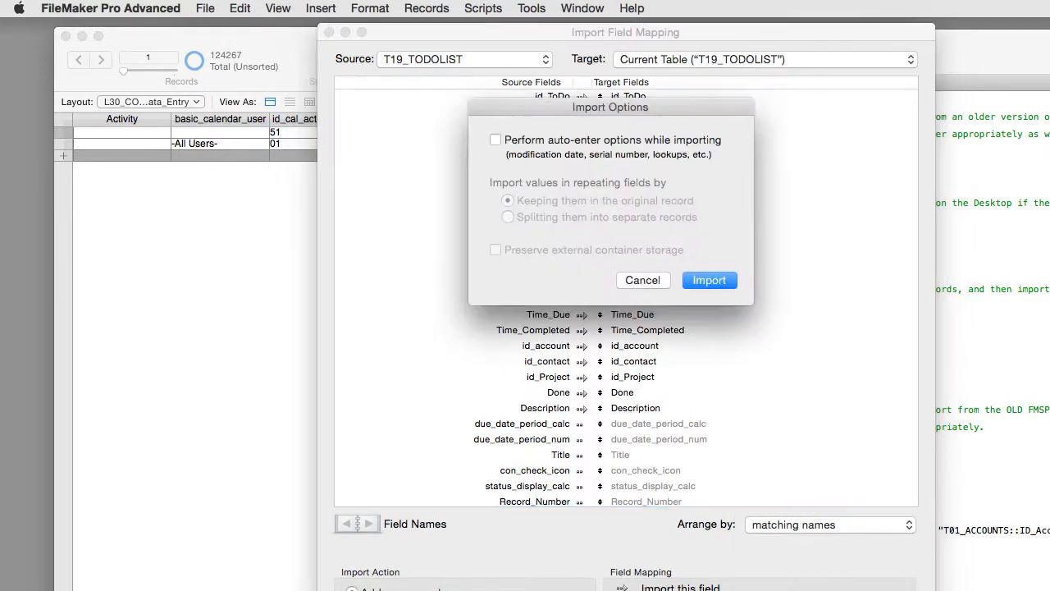
{"action": "left_click", "coordinate": [705, 280]}
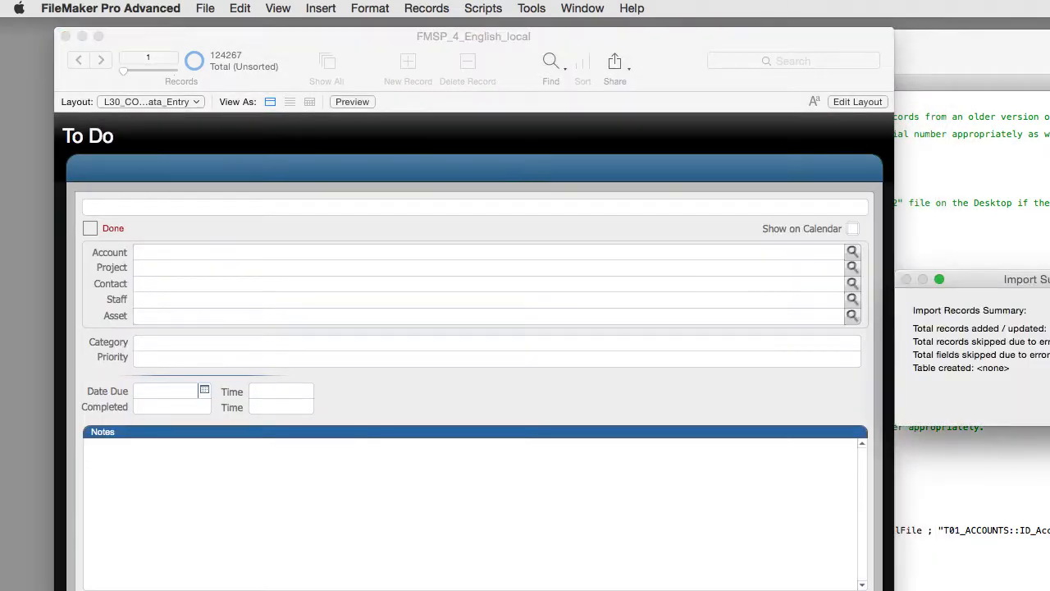
{"action": "key", "text": "Return"}
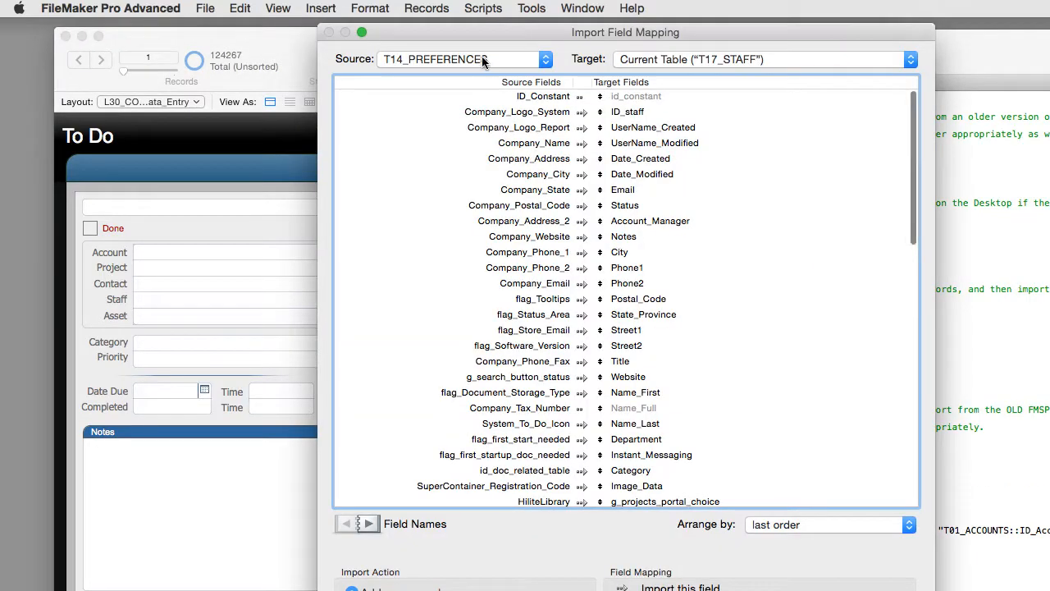
- Import the staff records from source table T17_STAFF, arranging fields by matching names, and dismiss the import summary
{"action": "left_click", "coordinate": [484, 62]}
{"action": "left_click", "coordinate": [427, 588]}
{"action": "left_click", "coordinate": [776, 525]}
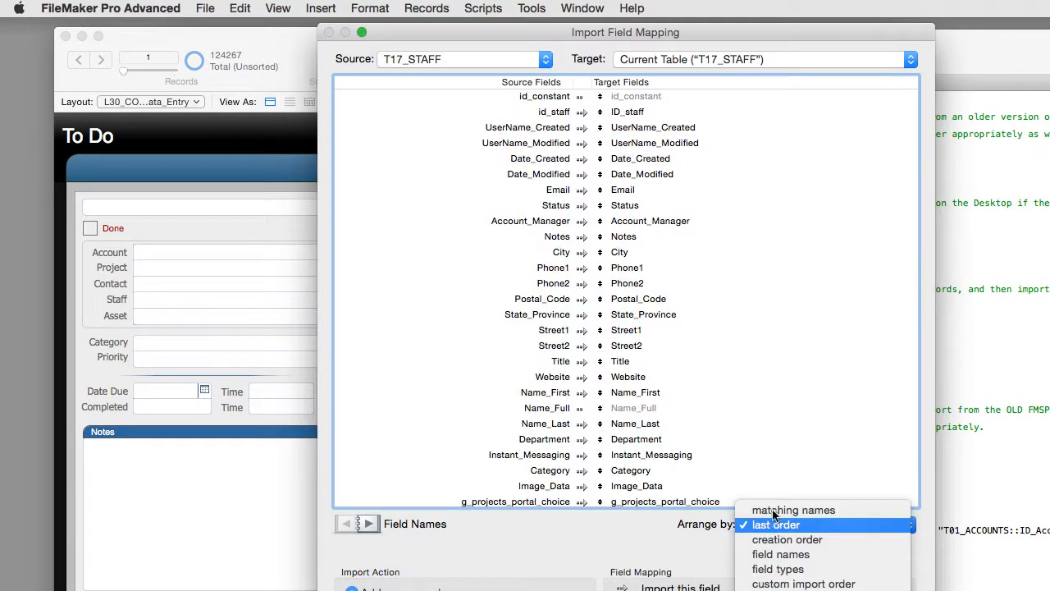
{"action": "left_click", "coordinate": [780, 509]}
{"action": "key", "text": "Return"}
{"action": "left_click", "coordinate": [706, 280]}
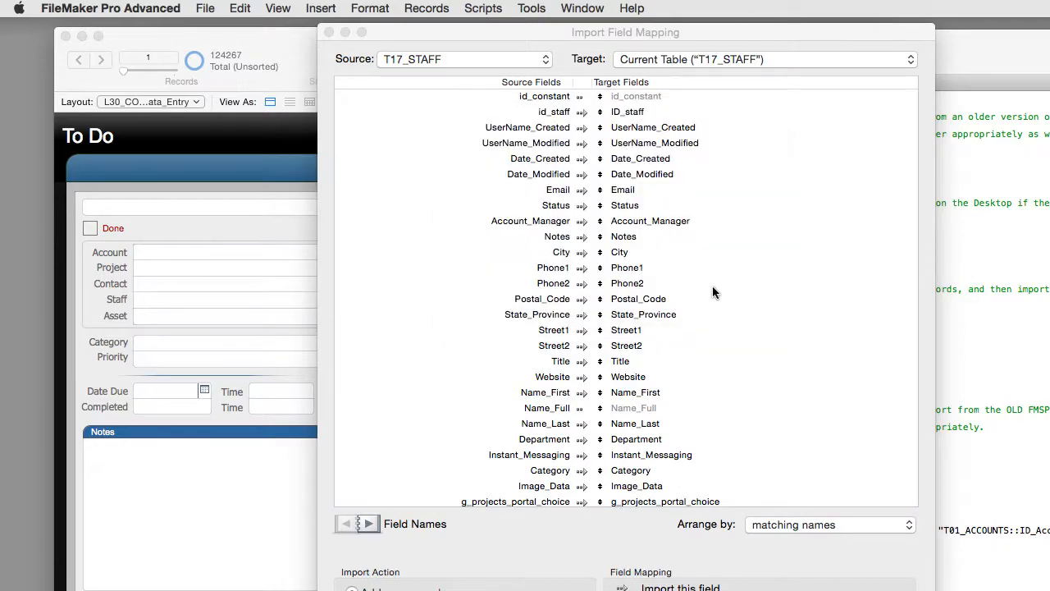
{"action": "key", "text": "Return"}
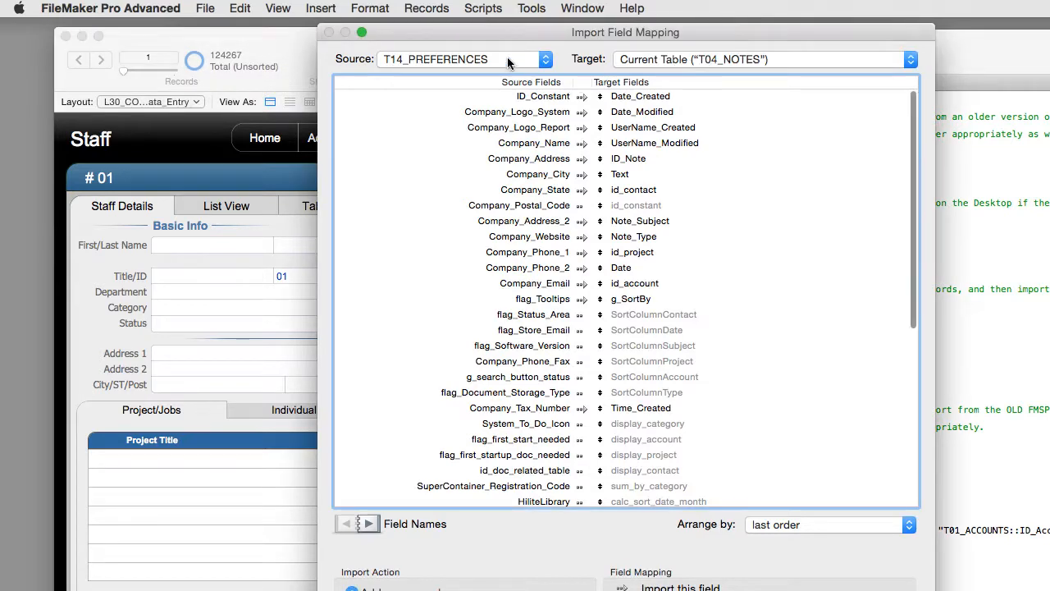
- Import the note records from source table T04_NOTES, arranging fields by matching names, with auto-enter options off
{"action": "left_click", "coordinate": [510, 64]}
{"action": "scroll", "coordinate": [507, 64], "scroll_direction": "up", "scroll_amount": 5}
{"action": "scroll", "coordinate": [507, 64], "scroll_direction": "up", "scroll_amount": 15}
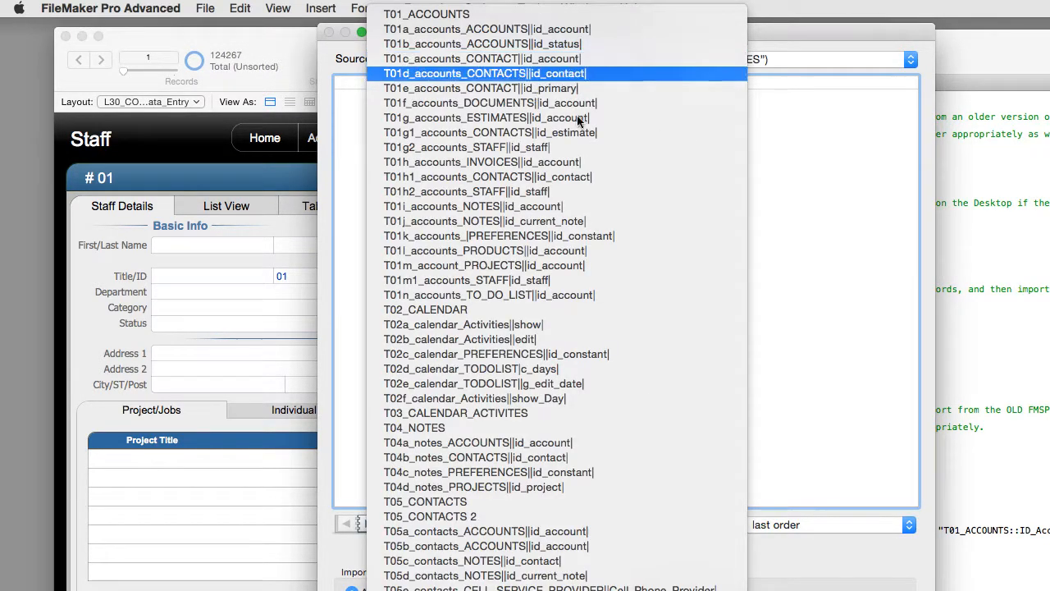
{"action": "left_click", "coordinate": [503, 433]}
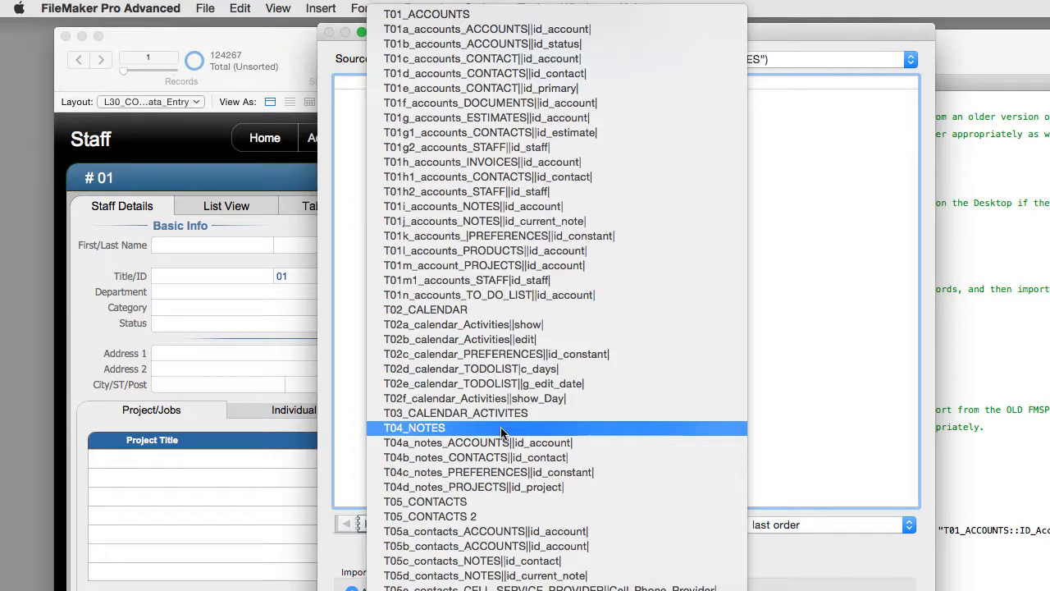
{"action": "left_click", "coordinate": [804, 525]}
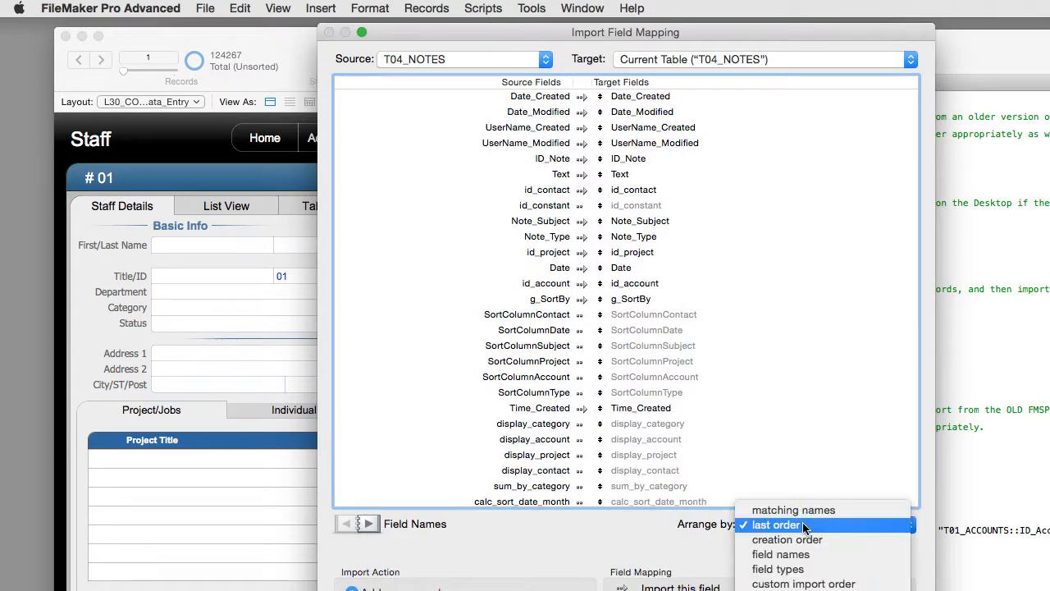
{"action": "left_click", "coordinate": [804, 513]}
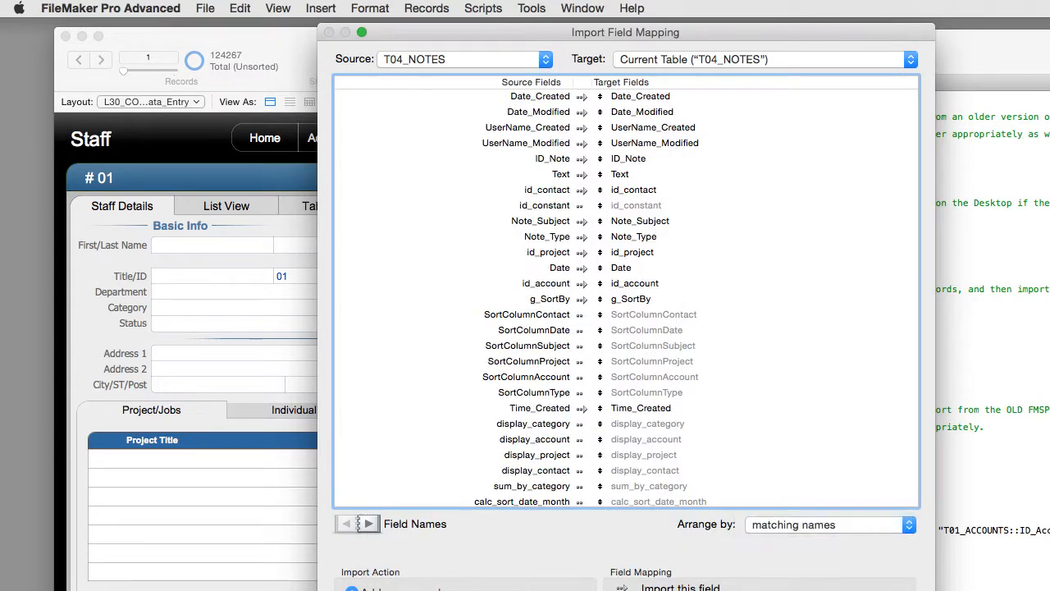
{"action": "left_click", "coordinate": [882, 590]}
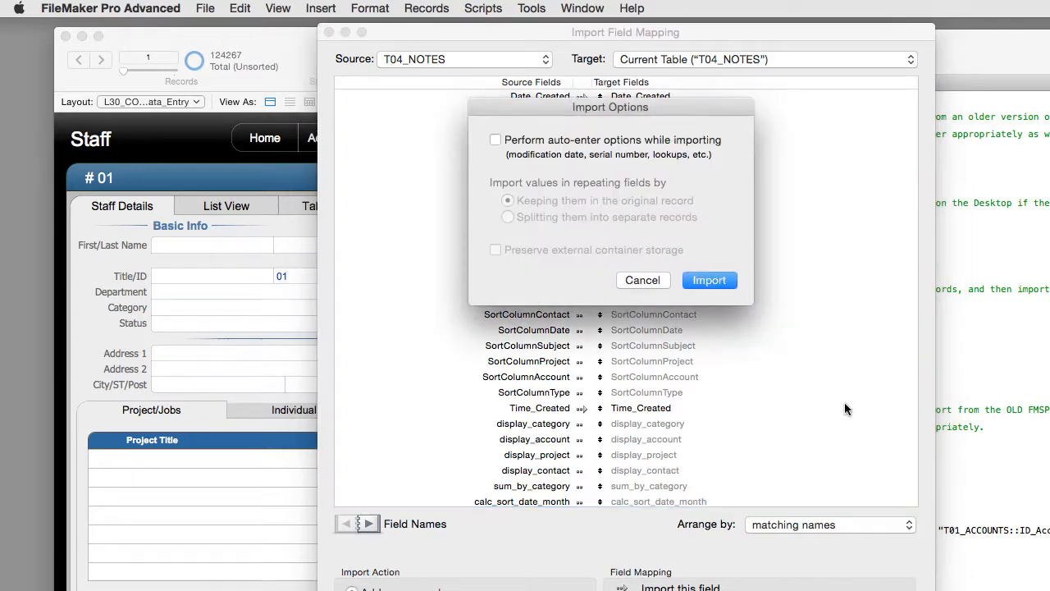
{"action": "left_click", "coordinate": [711, 284]}
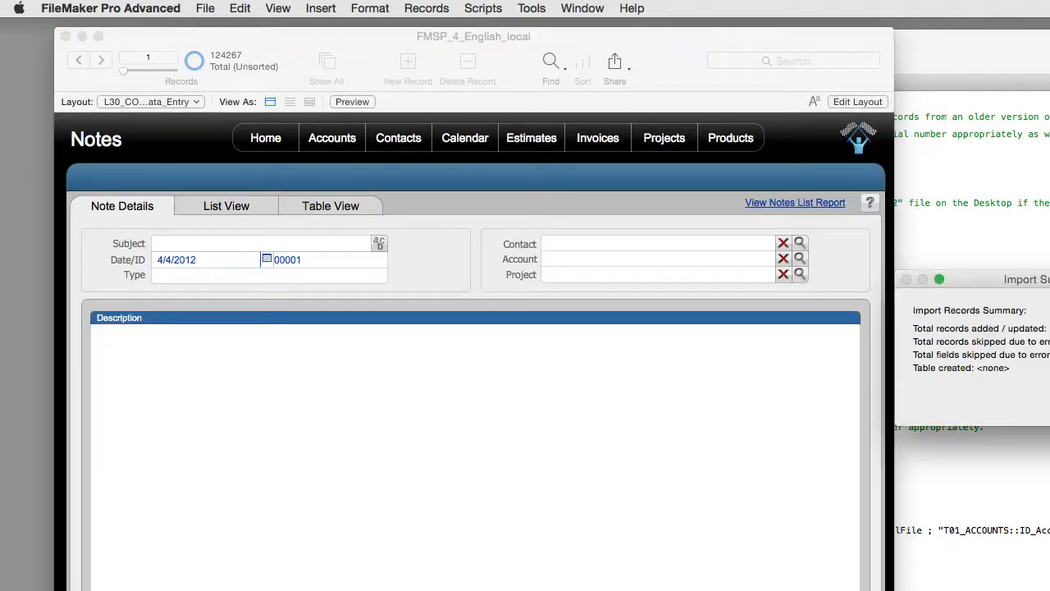
{"action": "key", "text": "Return"}
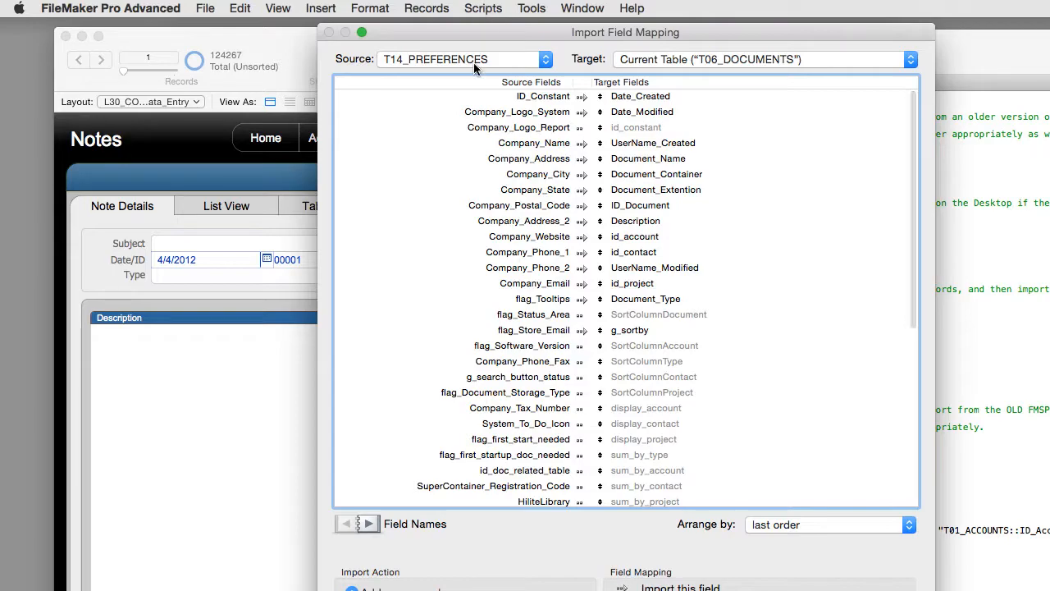
- Import the document records from source table T06_DOCUMENTS by matching names, with auto-enter and preserving external container storage both off
{"action": "left_click", "coordinate": [473, 62]}
{"action": "scroll", "coordinate": [545, 161], "scroll_direction": "up", "scroll_amount": 20}
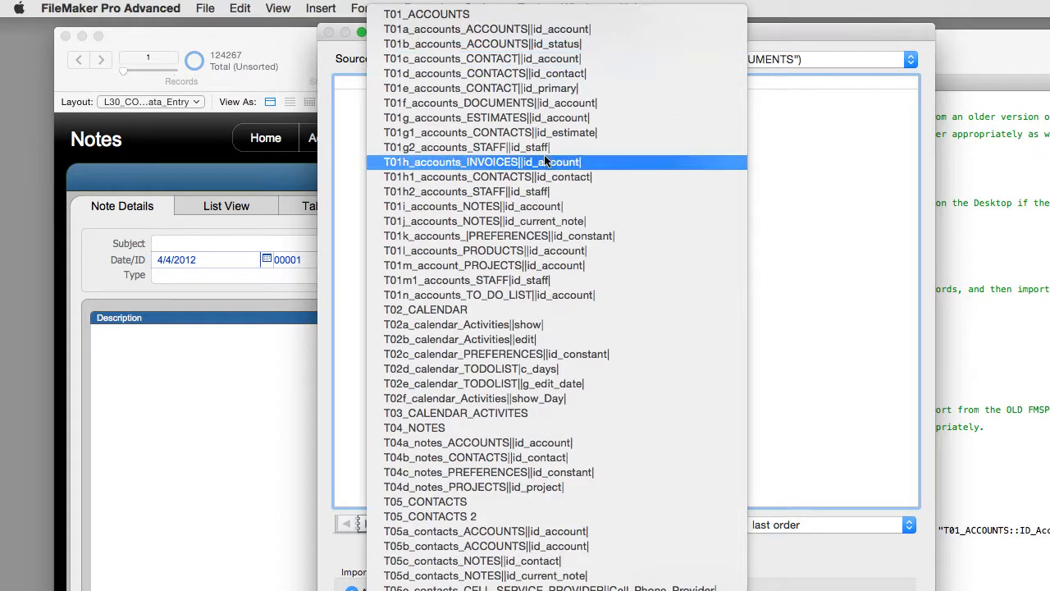
{"action": "scroll", "coordinate": [551, 345], "scroll_direction": "down", "scroll_amount": 12}
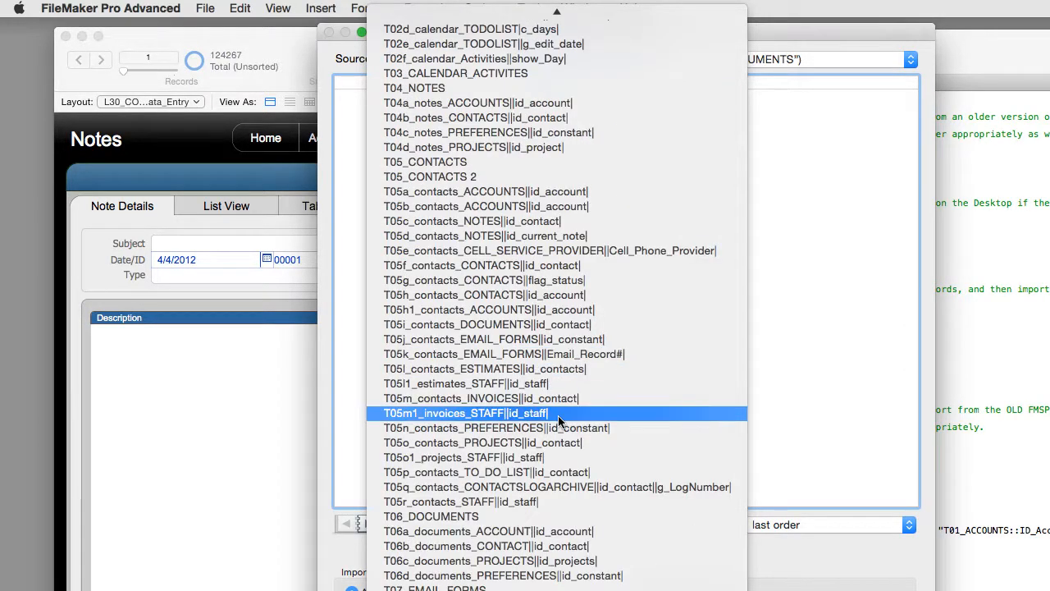
{"action": "left_click", "coordinate": [520, 516]}
{"action": "left_click", "coordinate": [799, 523]}
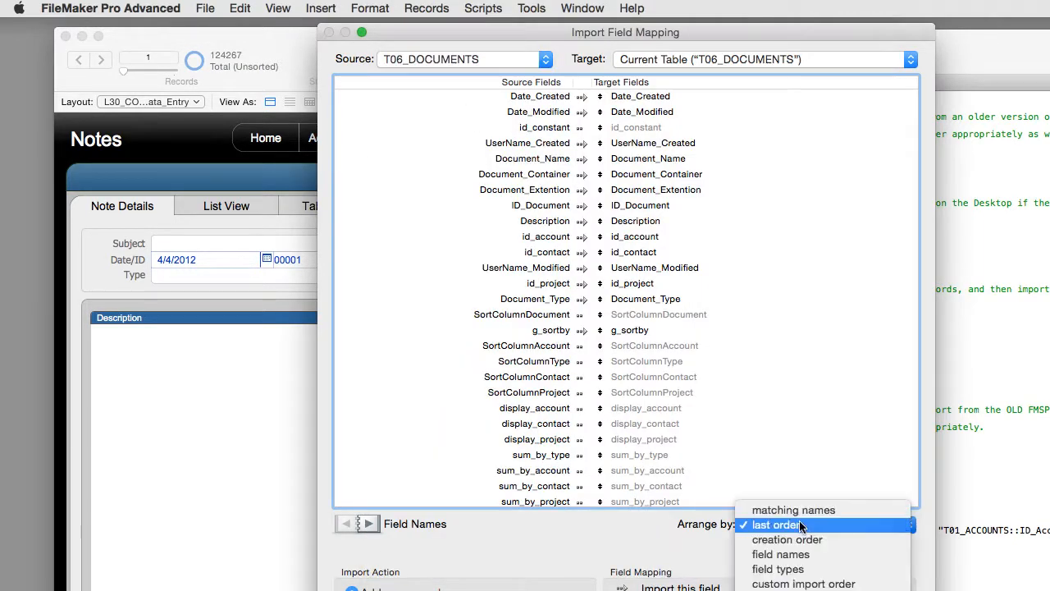
{"action": "left_click", "coordinate": [802, 511]}
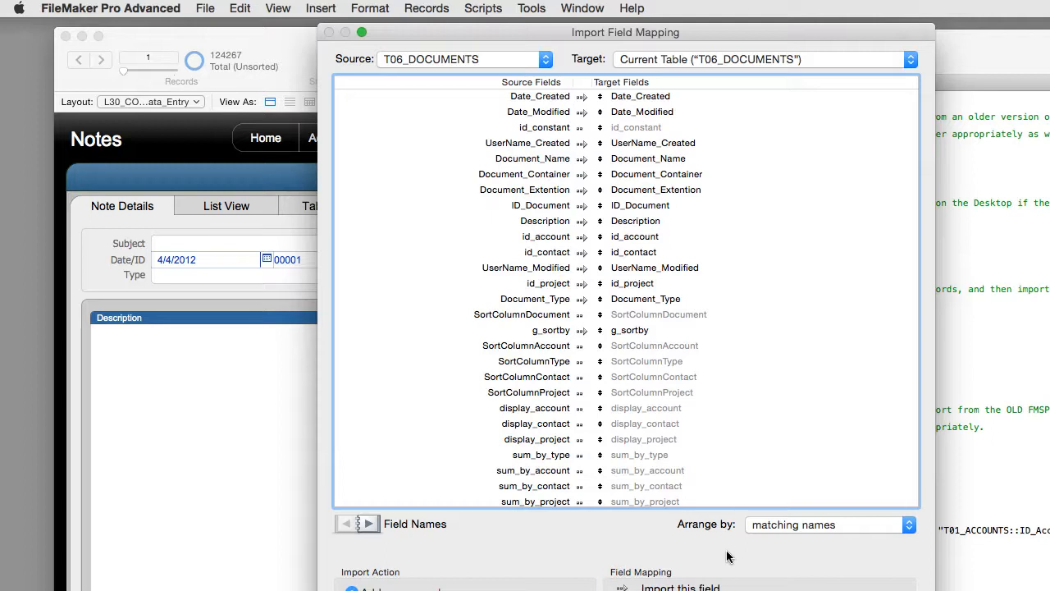
{"action": "key", "text": "Return"}
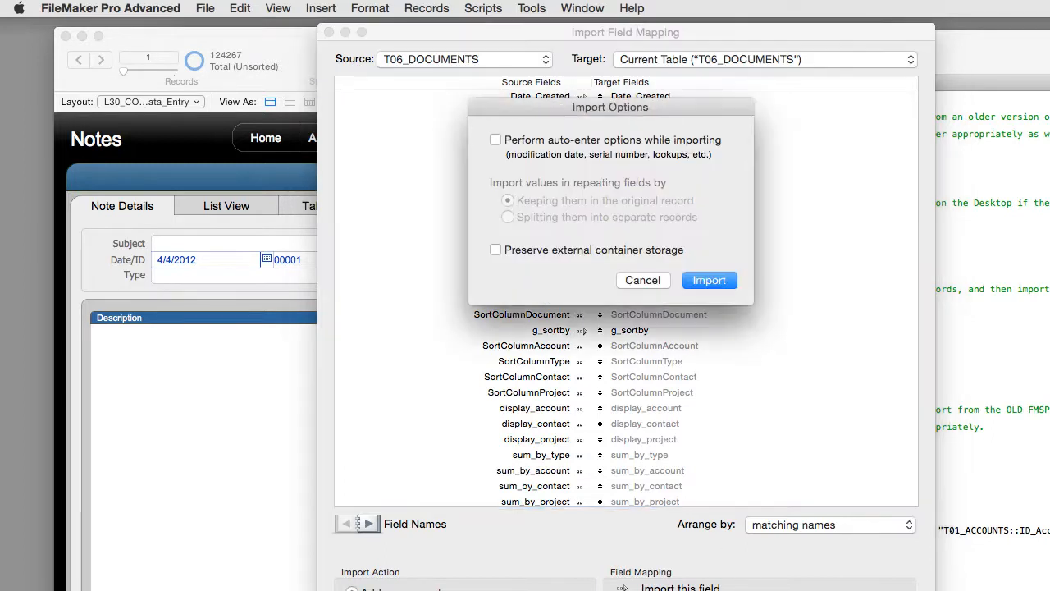
{"action": "left_click", "coordinate": [709, 282]}
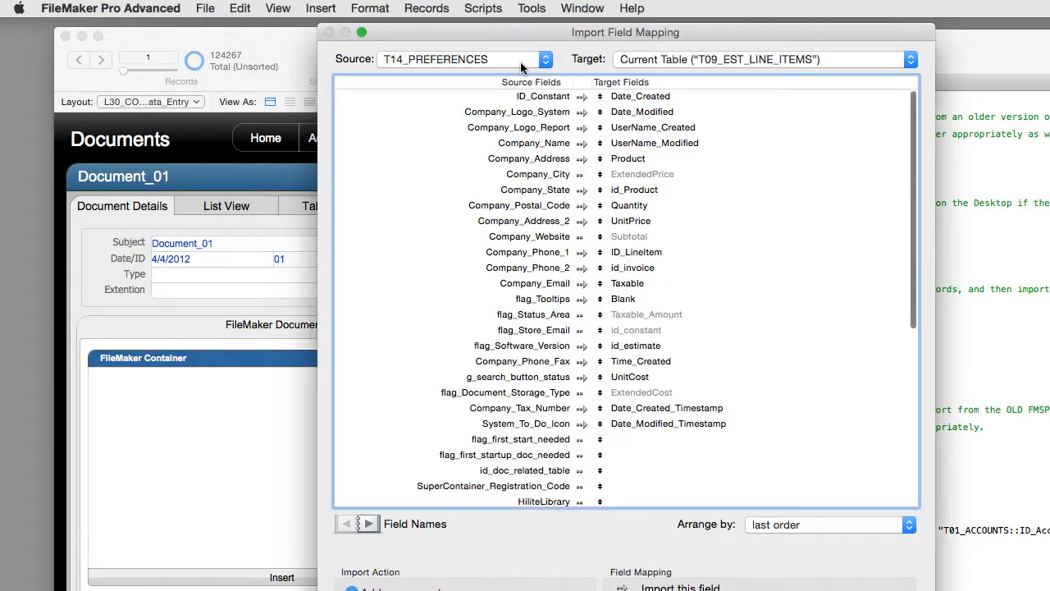
- Set the estimate line items import source to T09_EST_LINE_ITEMS and arrange the fields by matching names
{"action": "left_click", "coordinate": [519, 60]}
{"action": "scroll", "coordinate": [517, 64], "scroll_direction": "up", "scroll_amount": 10}
{"action": "scroll", "coordinate": [517, 64], "scroll_direction": "up", "scroll_amount": 12}
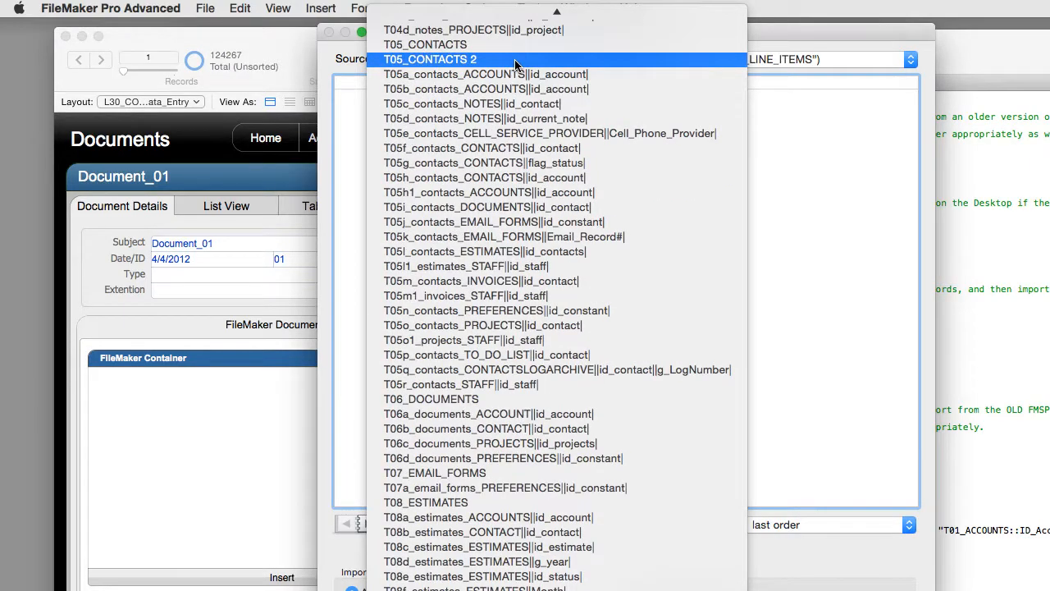
{"action": "scroll", "coordinate": [516, 64], "scroll_direction": "down", "scroll_amount": 1}
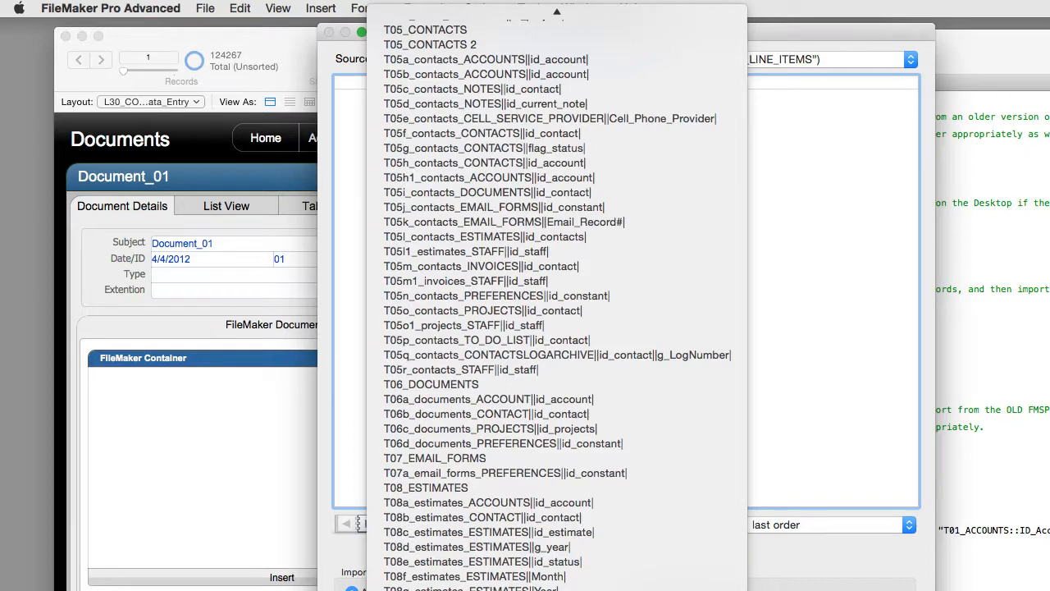
{"action": "key", "text": "Escape"}
{"action": "left_click", "coordinate": [779, 525]}
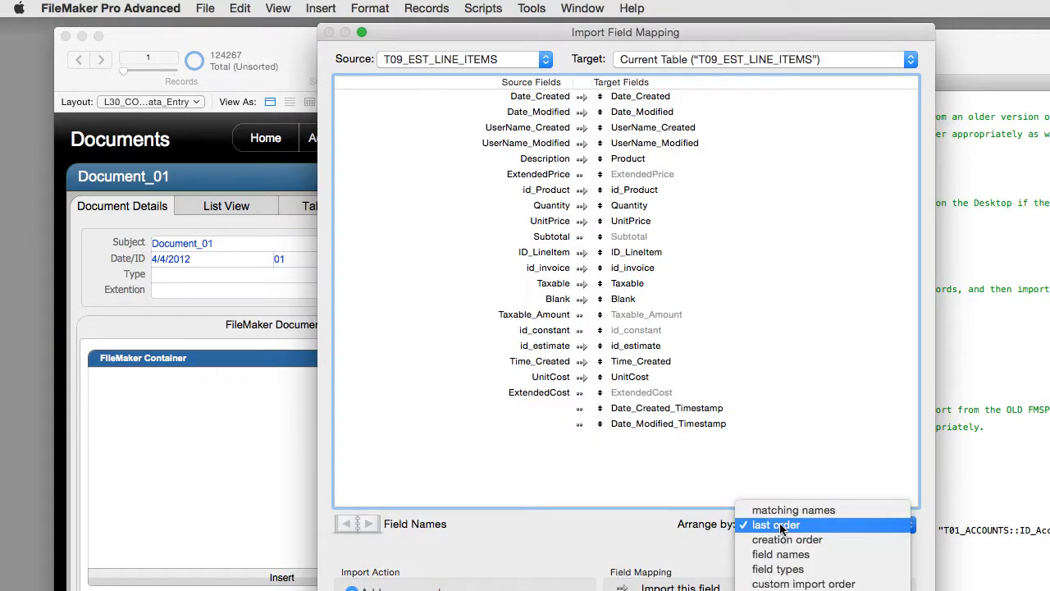
{"action": "left_click", "coordinate": [786, 510]}
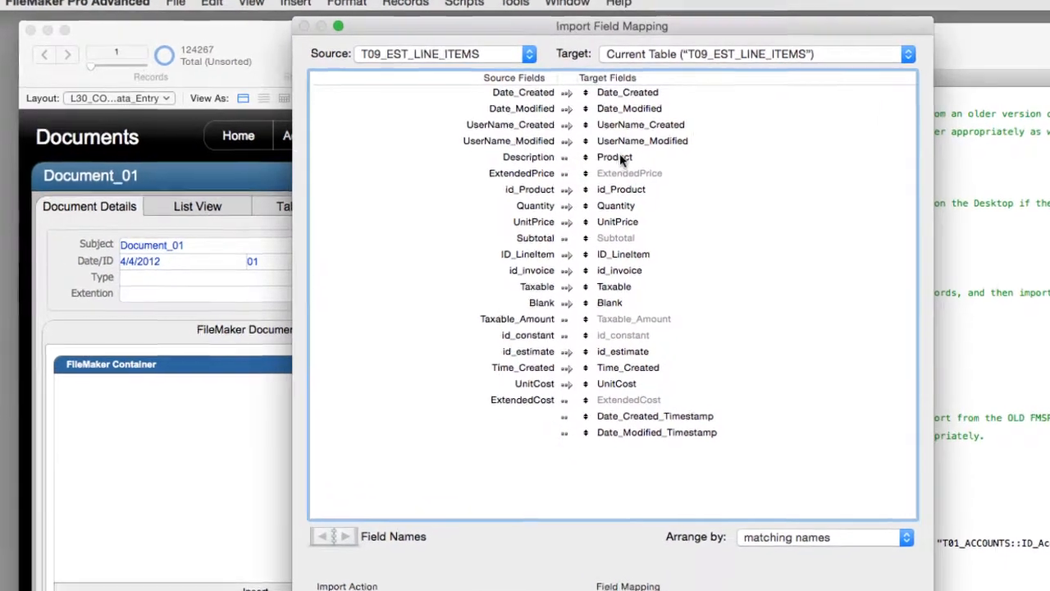
- Map the source field Description to the target field Product, import the estimate line items, and dismiss the import summary
{"action": "left_click", "coordinate": [634, 158]}
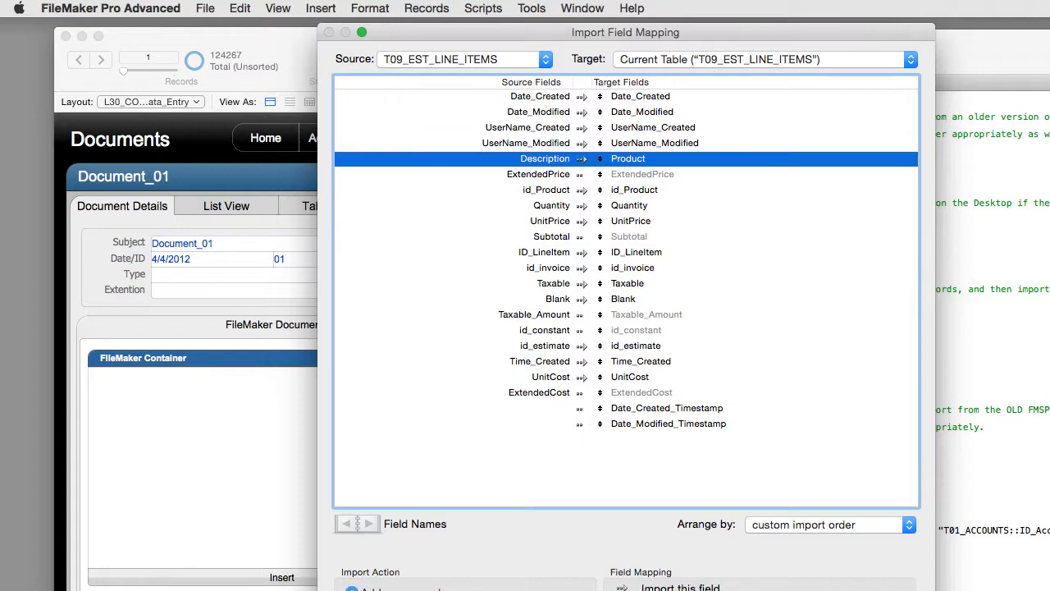
{"action": "key", "text": "Return"}
{"action": "left_click", "coordinate": [718, 284]}
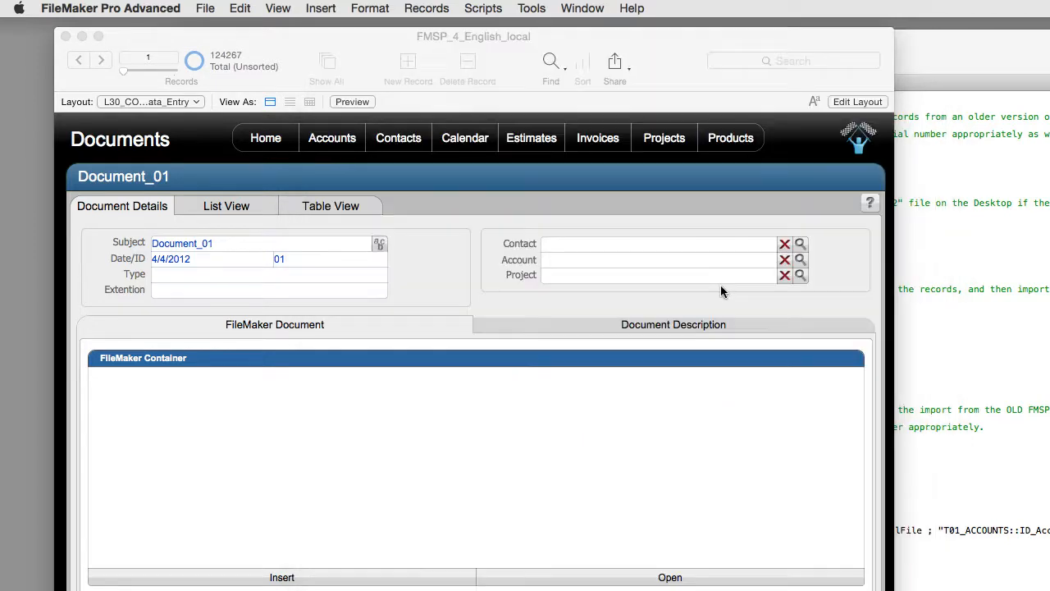
{"action": "left_click", "coordinate": [1049, 396]}
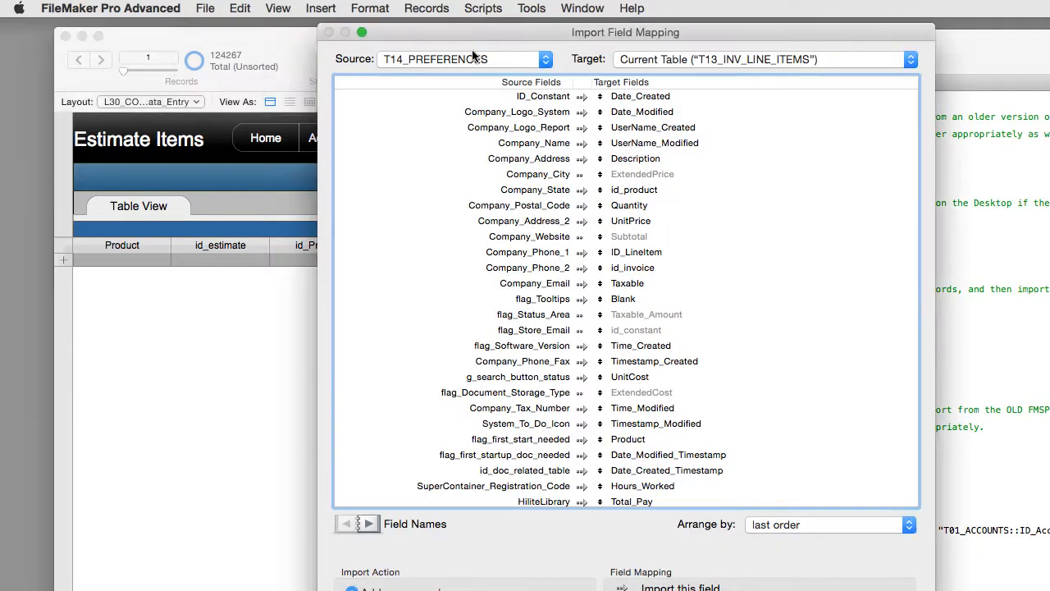
- Import the invoice line items from source table T13_INV_LINE_ITEMS, arranging fields by matching names, and dismiss the import summary
{"action": "left_click", "coordinate": [473, 62]}
{"action": "scroll", "coordinate": [491, 70], "scroll_direction": "up", "scroll_amount": 1}
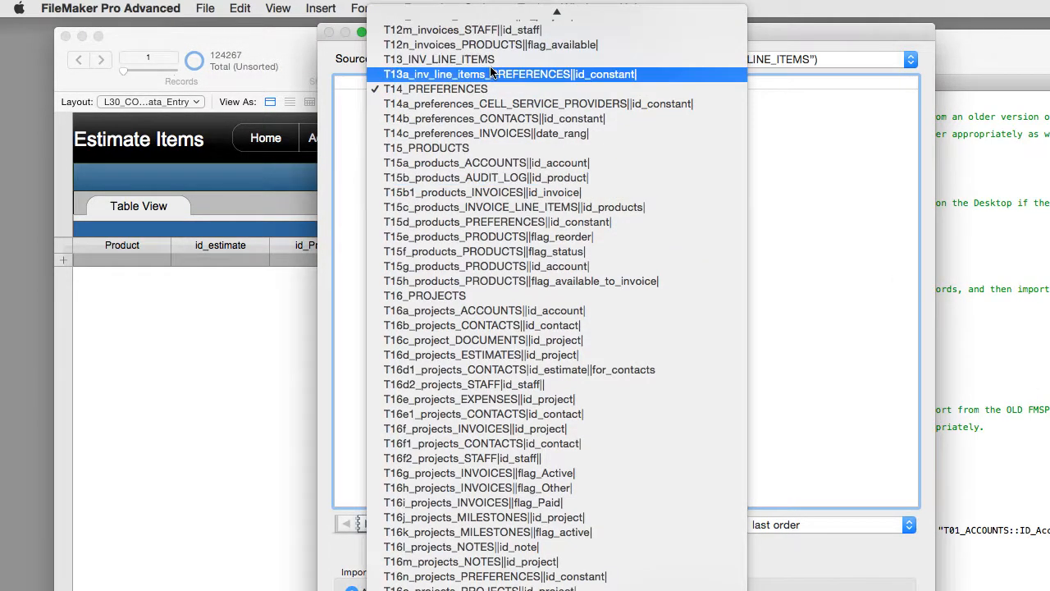
{"action": "left_click", "coordinate": [491, 64]}
{"action": "left_click", "coordinate": [769, 524]}
{"action": "left_click", "coordinate": [778, 506]}
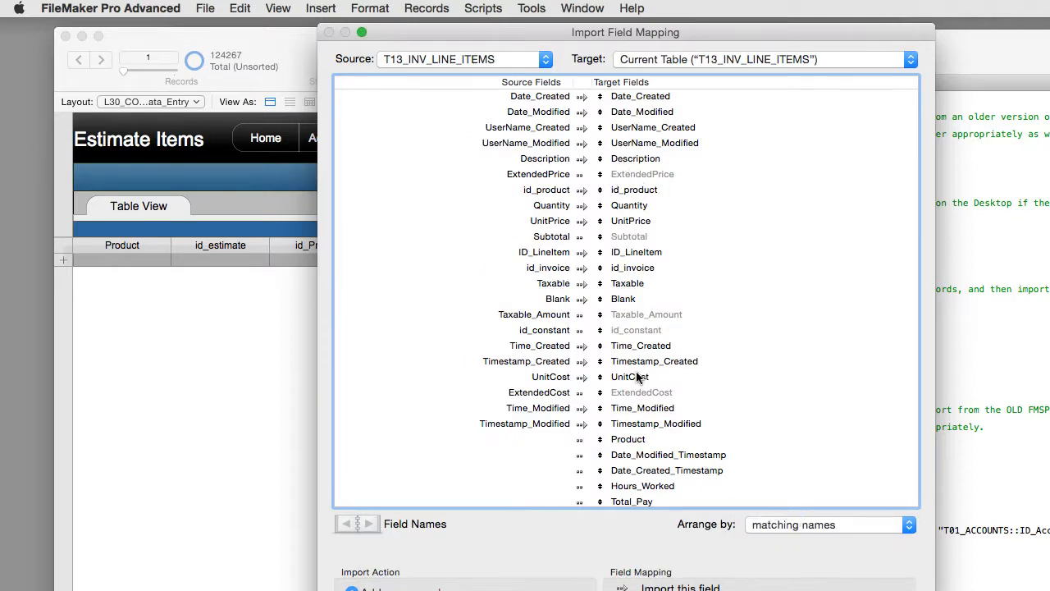
{"action": "key", "text": "Return"}
{"action": "left_click", "coordinate": [727, 281]}
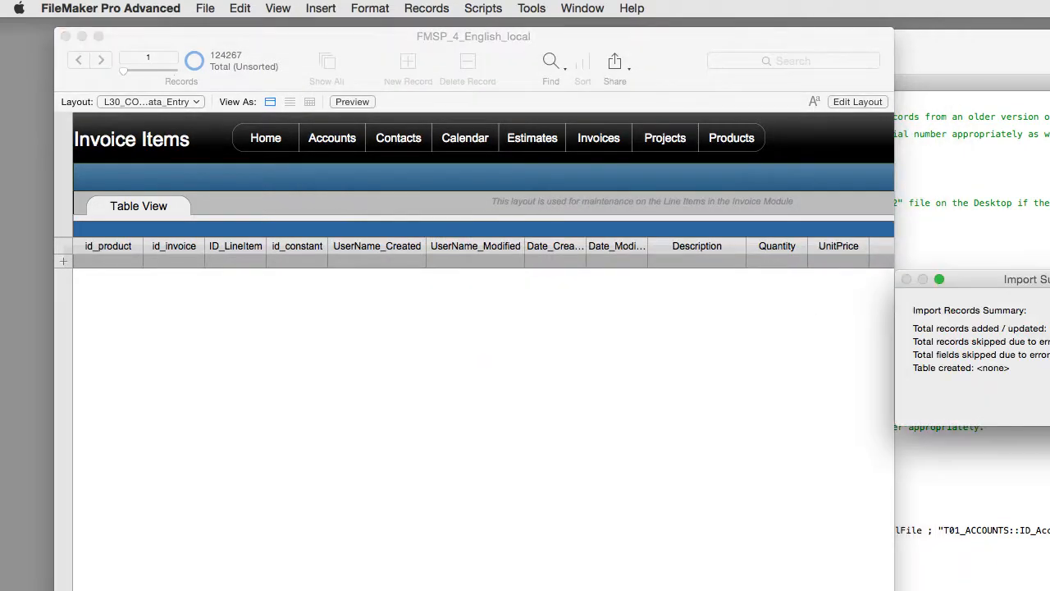
{"action": "key", "text": "Return"}
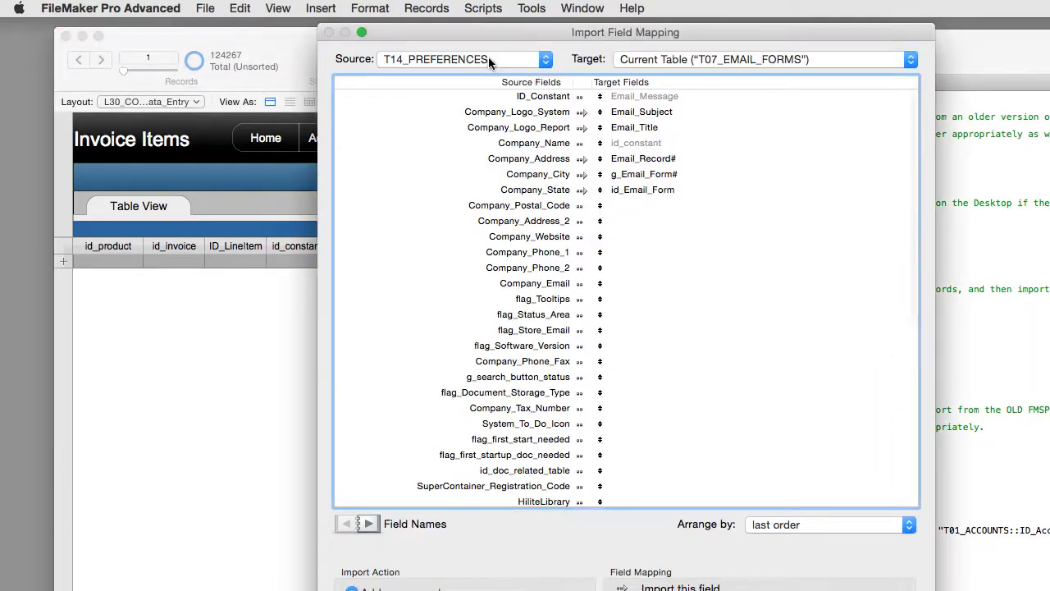
- Import the email form records from source table T07_EMAIL_FORMS, arranging fields by matching names, and dismiss the import summary
{"action": "left_click", "coordinate": [488, 59]}
{"action": "scroll", "coordinate": [507, 150], "scroll_direction": "up", "scroll_amount": 15}
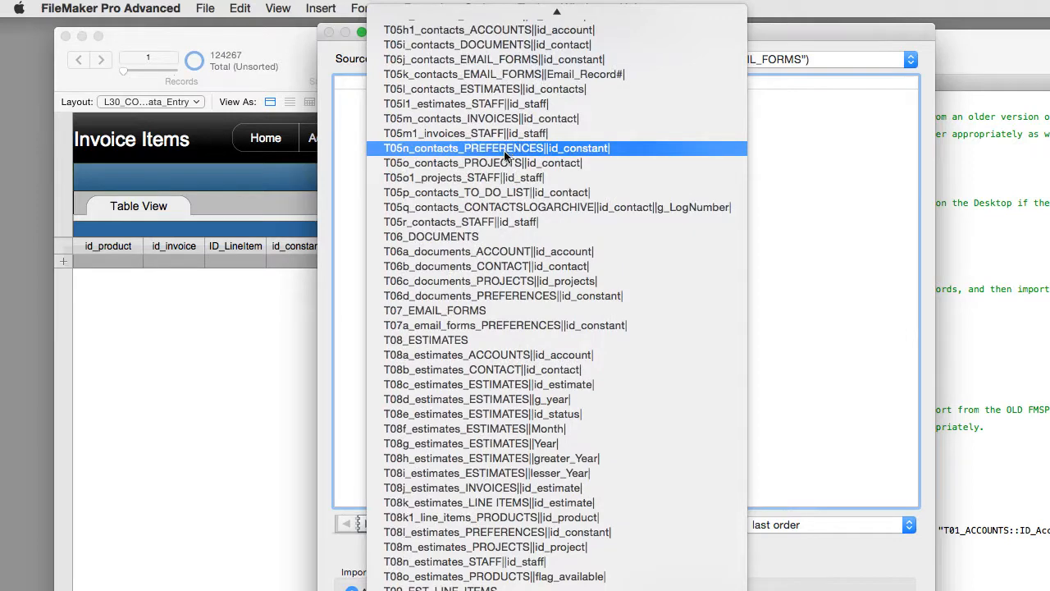
{"action": "left_click", "coordinate": [535, 314]}
{"action": "left_click", "coordinate": [809, 524]}
{"action": "left_click", "coordinate": [807, 511]}
{"action": "key", "text": "Return"}
{"action": "left_click", "coordinate": [700, 276]}
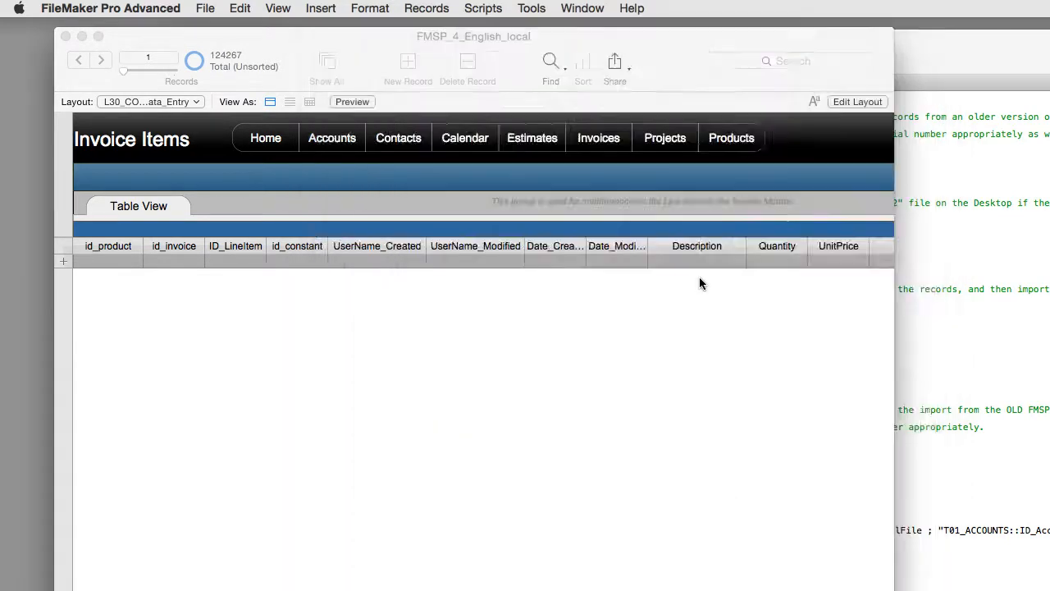
{"action": "key", "text": "Return"}
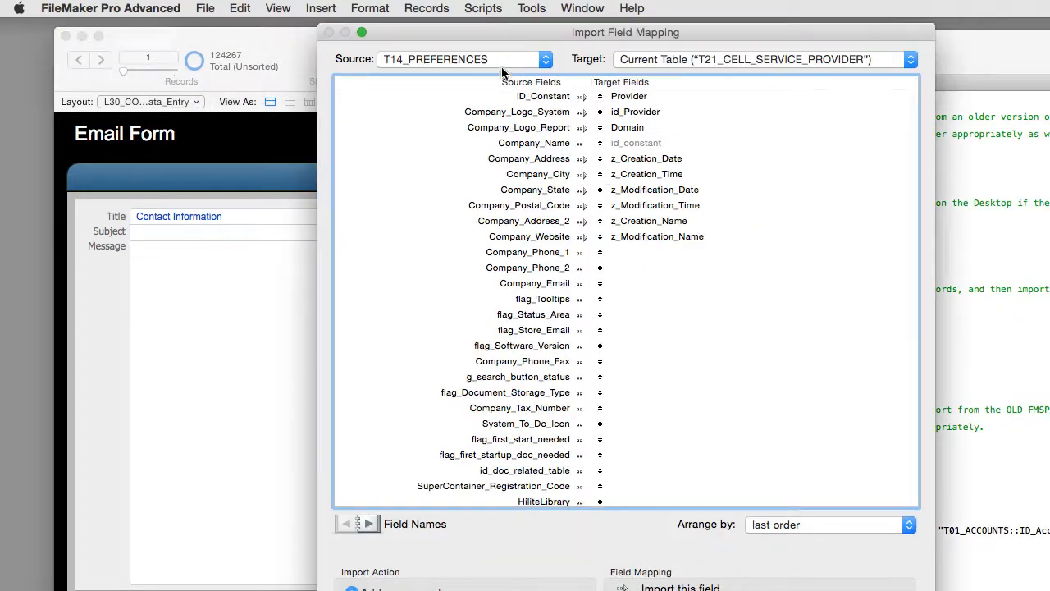
- Set the cell service provider import source to T21_CELL_SERVICE_PROVIDER and arrange the fields by matching names
{"action": "left_click", "coordinate": [503, 60]}
{"action": "scroll", "coordinate": [511, 173], "scroll_direction": "down", "scroll_amount": 1}
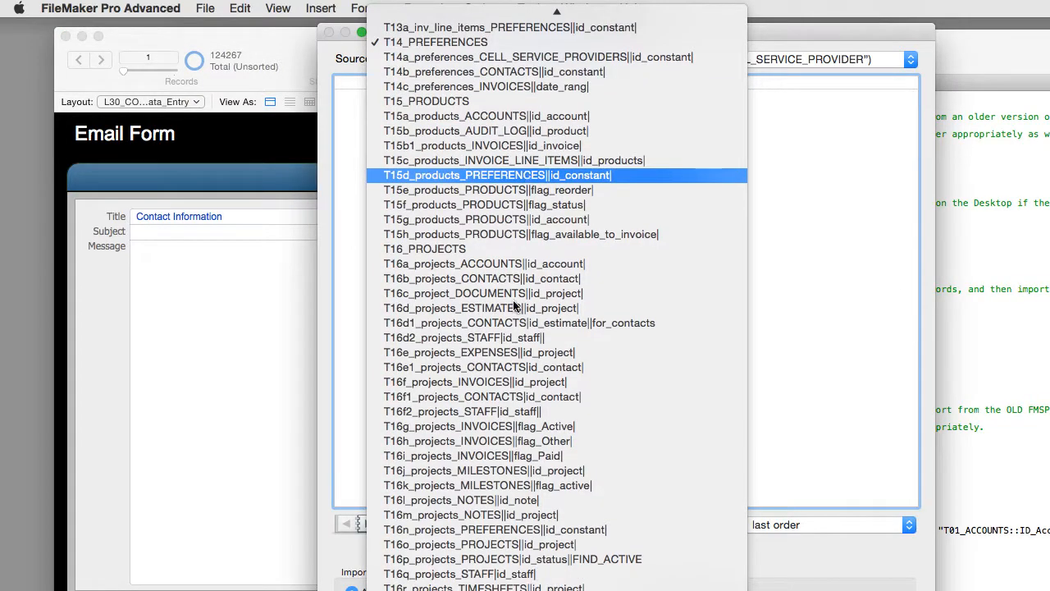
{"action": "left_click", "coordinate": [525, 587]}
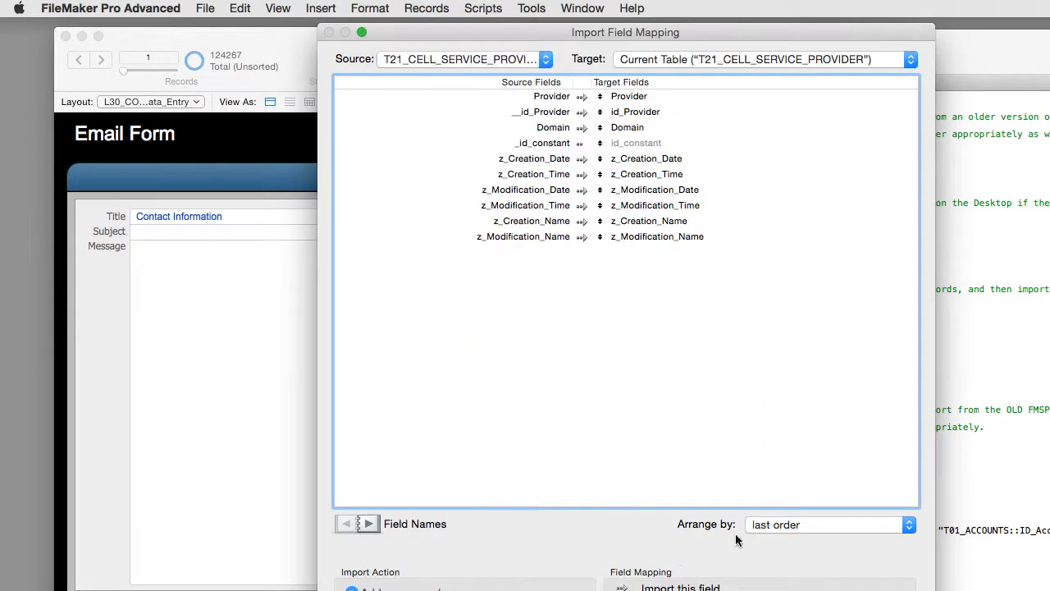
{"action": "left_click", "coordinate": [770, 526]}
{"action": "left_click", "coordinate": [771, 509]}
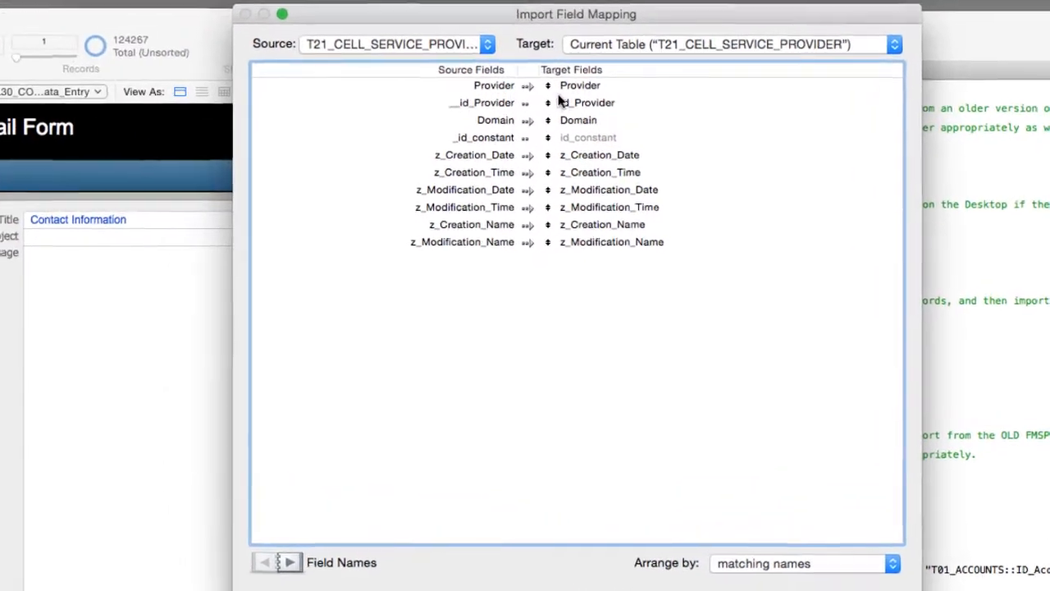
- Map __id_Provider to id_Provider and import the cell service provider records with auto-enter options off
{"action": "left_click", "coordinate": [563, 103]}
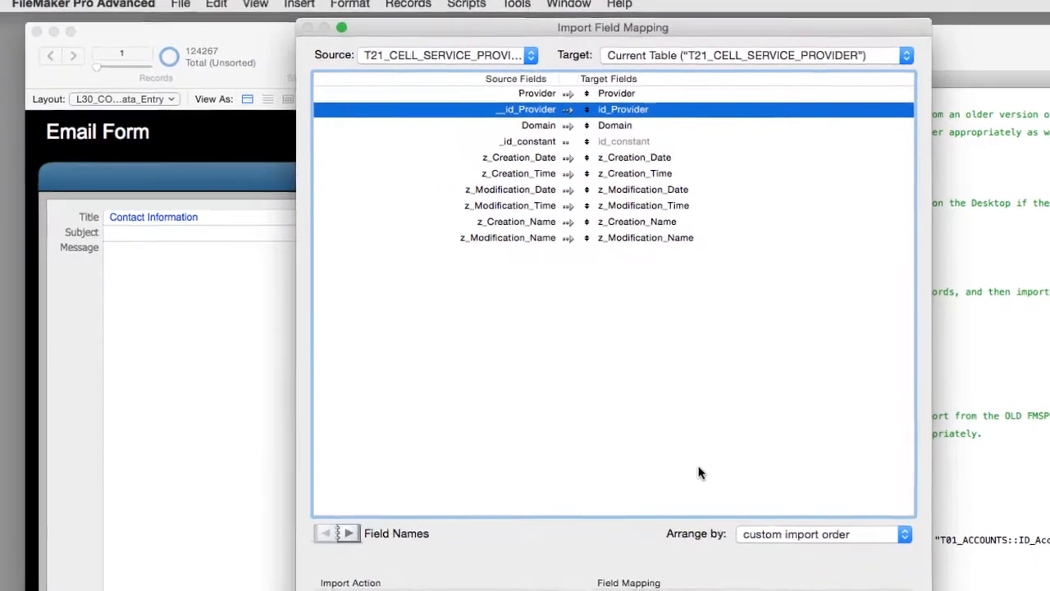
{"action": "key", "text": "Return"}
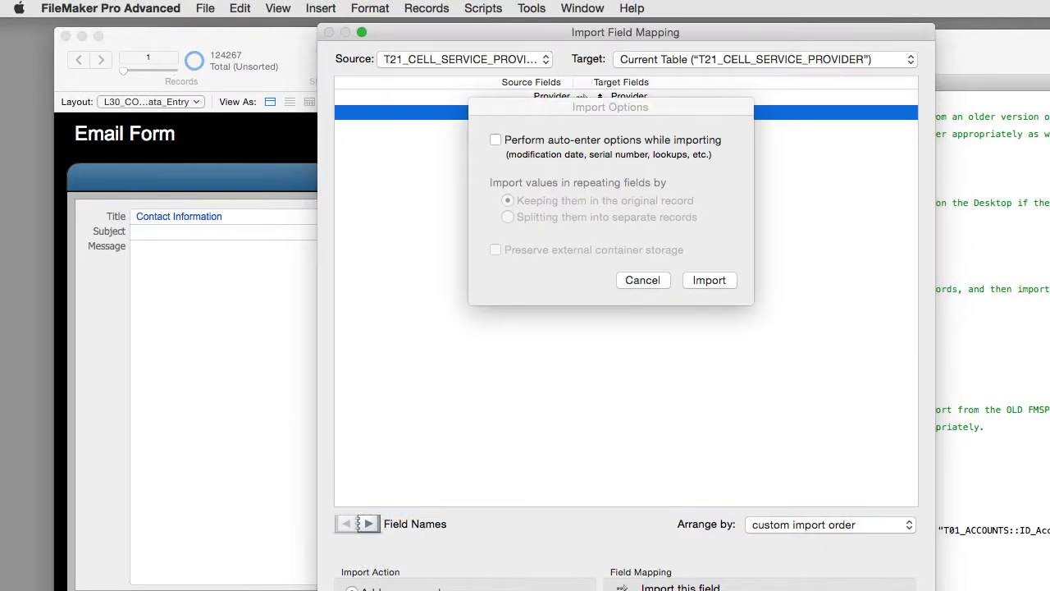
{"action": "left_click", "coordinate": [720, 281]}
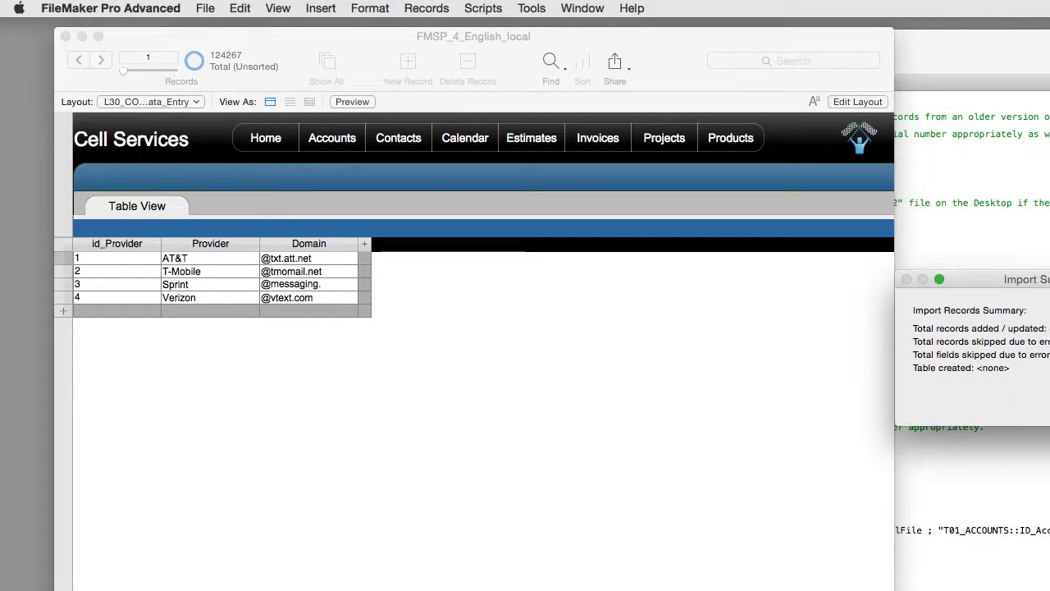
{"action": "key", "text": "Return"}
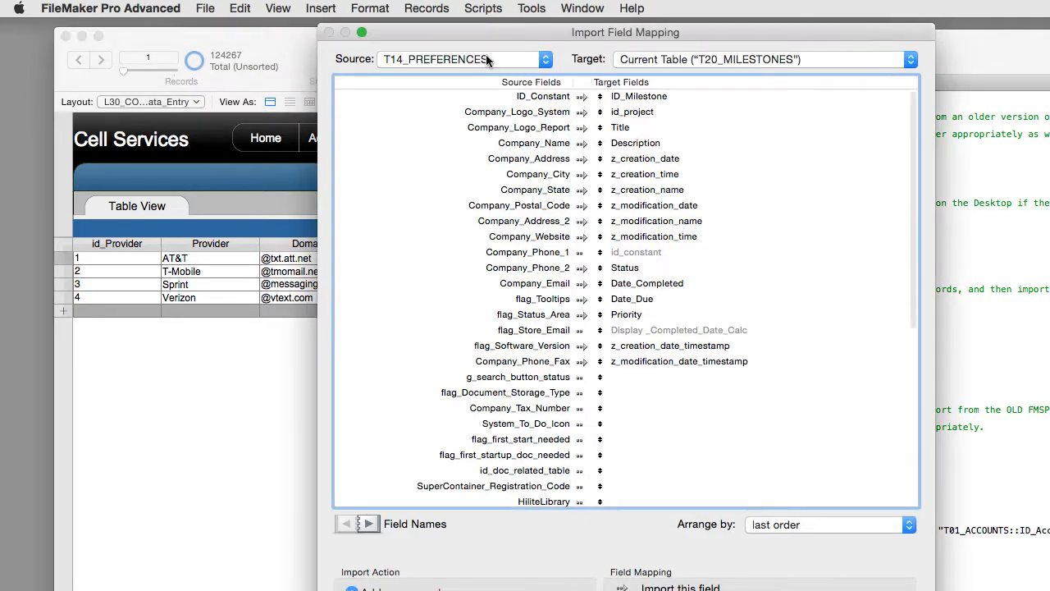
- Set the milestones import source to T20_MILESTONES and arrange the fields by matching names
{"action": "left_click", "coordinate": [486, 56]}
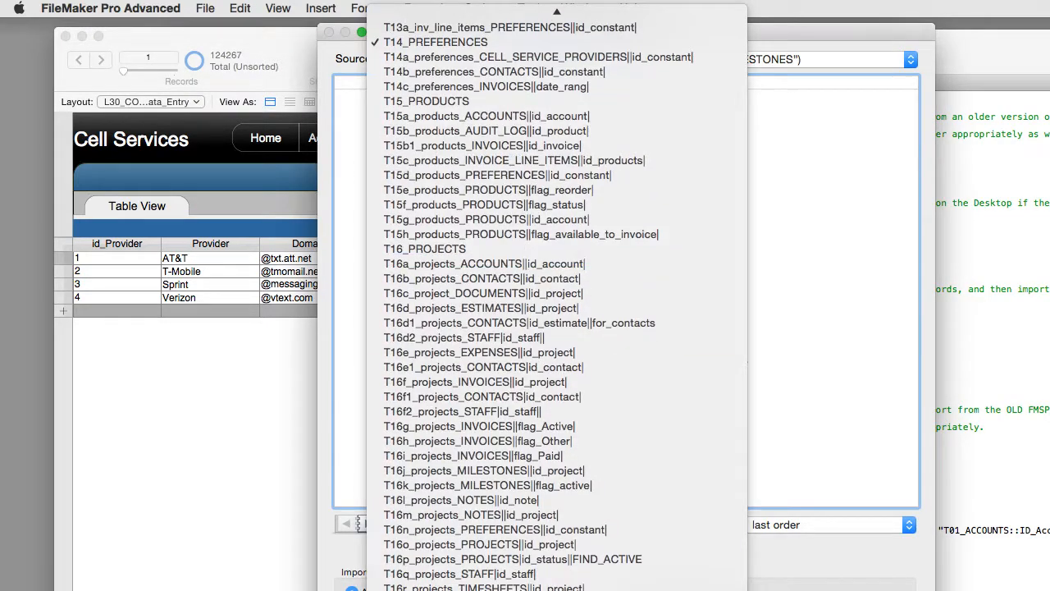
{"action": "left_click", "coordinate": [431, 195]}
{"action": "left_click", "coordinate": [787, 525]}
{"action": "left_click", "coordinate": [782, 510]}
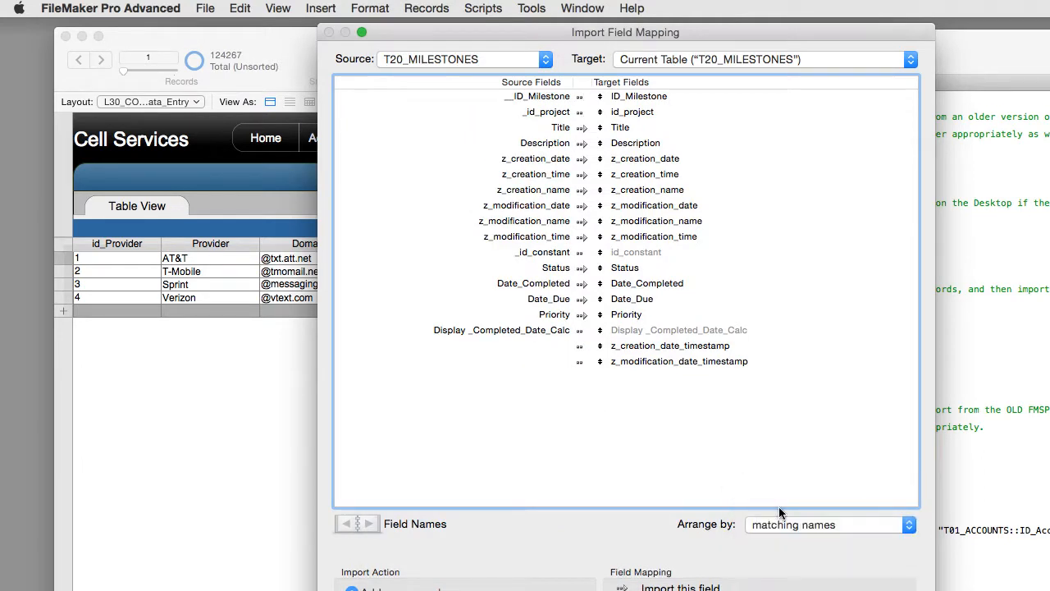
- Map __ID_Milestone to ID_Milestone and _id_project to id_project, and import the milestone records
{"action": "left_click", "coordinate": [581, 113]}
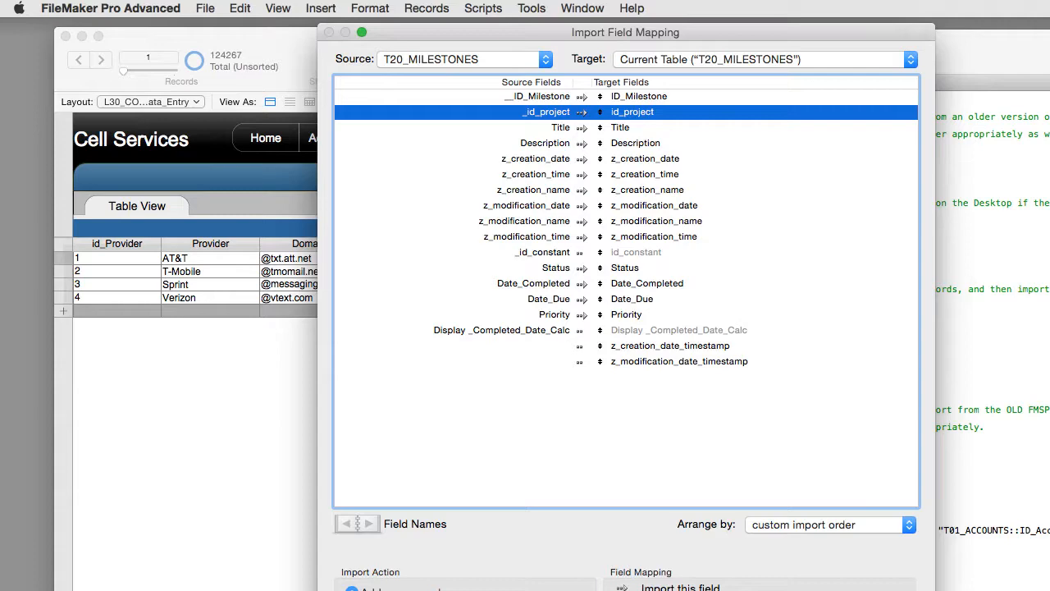
{"action": "key", "text": "Return"}
{"action": "left_click", "coordinate": [710, 279]}
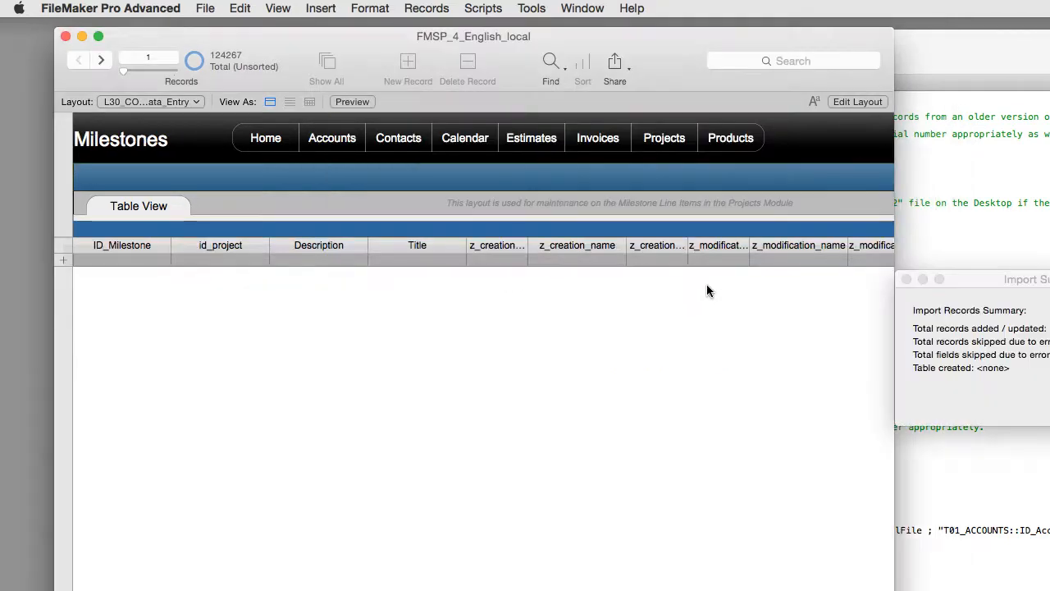
{"action": "key", "text": "Return"}
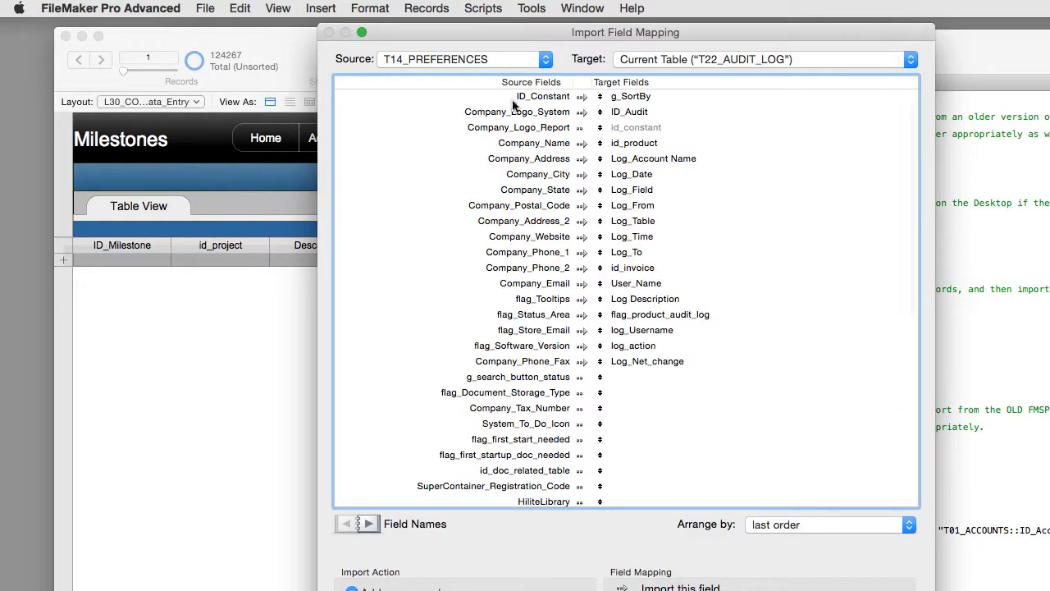
- Import the audit log records from source table T22_AUDIT_LOG, arranging fields by matching names
{"action": "left_click", "coordinate": [509, 60]}
{"action": "scroll", "coordinate": [558, 501], "scroll_direction": "down", "scroll_amount": 1}
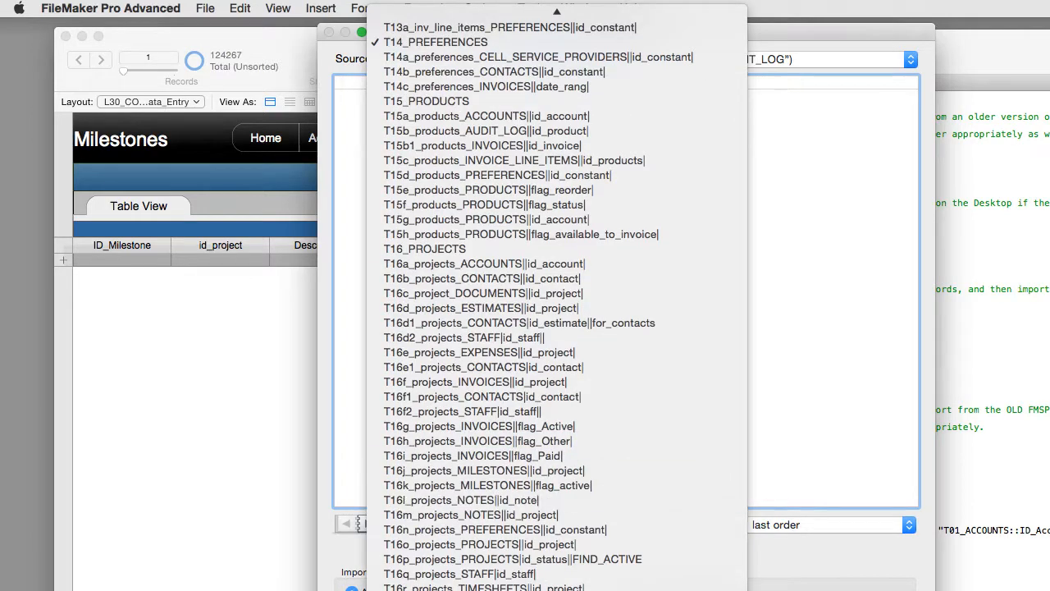
{"action": "key", "text": "Escape"}
{"action": "left_click", "coordinate": [764, 526]}
{"action": "left_click", "coordinate": [795, 509]}
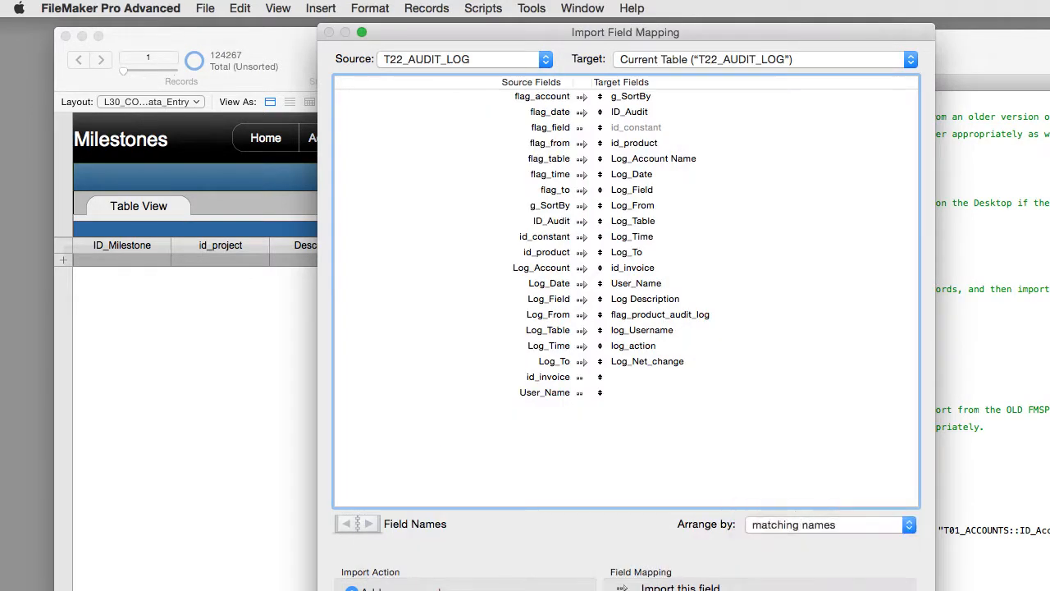
{"action": "key", "text": "Return"}
{"action": "left_click", "coordinate": [713, 279]}
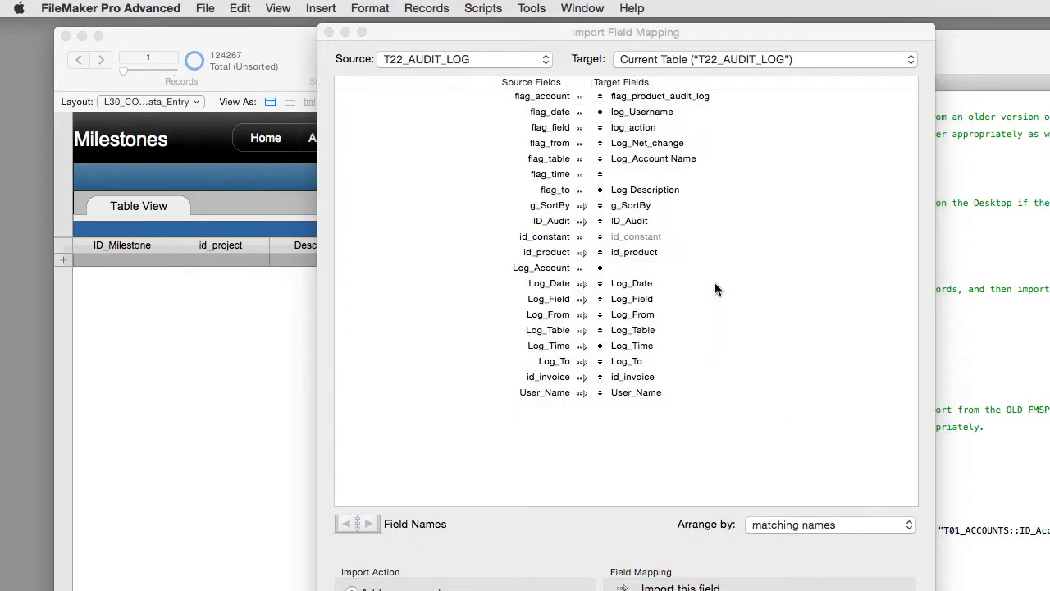
- Skip the asset and asset history (T26_ASSET_HISTORY) imports and let the import script continue to its end
{"action": "key", "text": "super+period"}
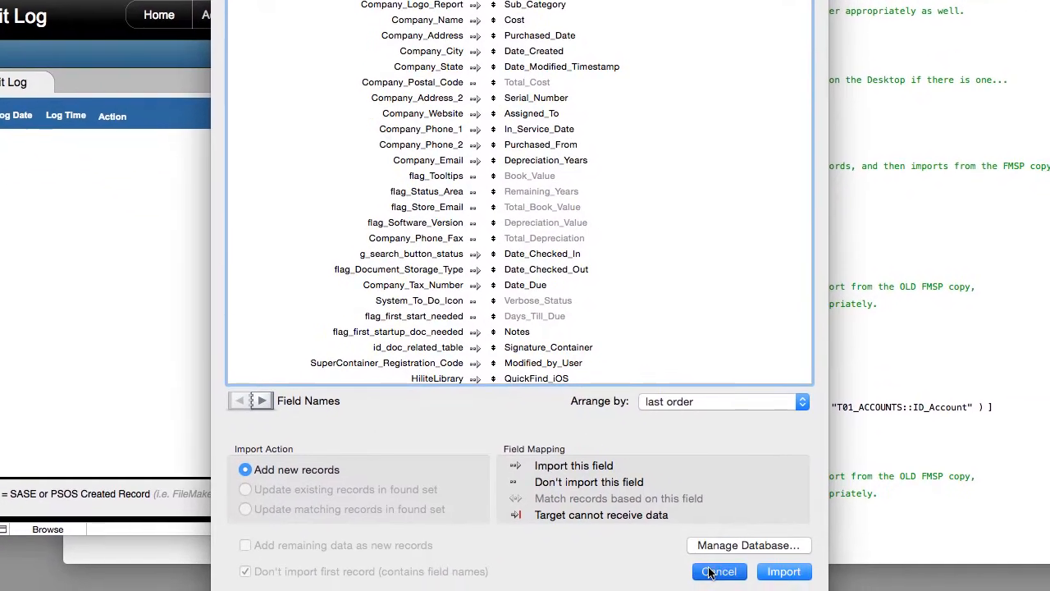
{"action": "left_click", "coordinate": [711, 572]}
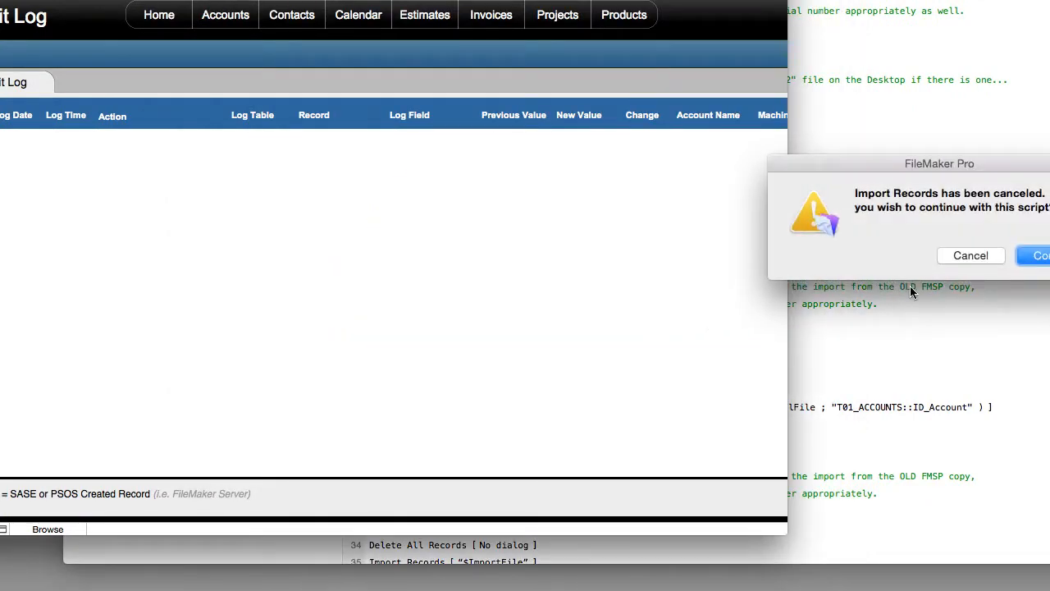
{"action": "key", "text": "super+period"}
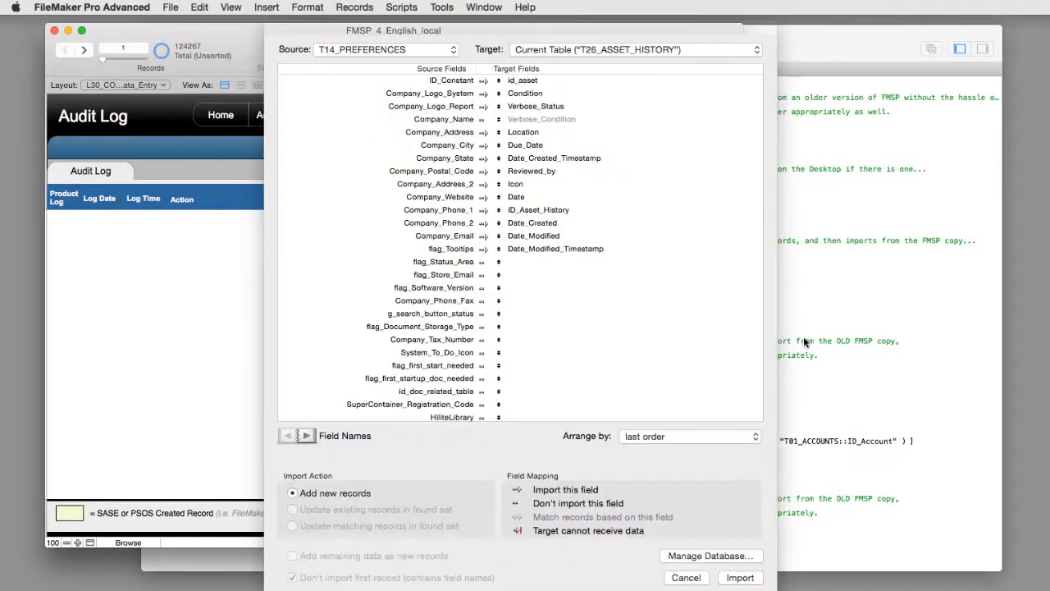
{"action": "left_click", "coordinate": [686, 578]}
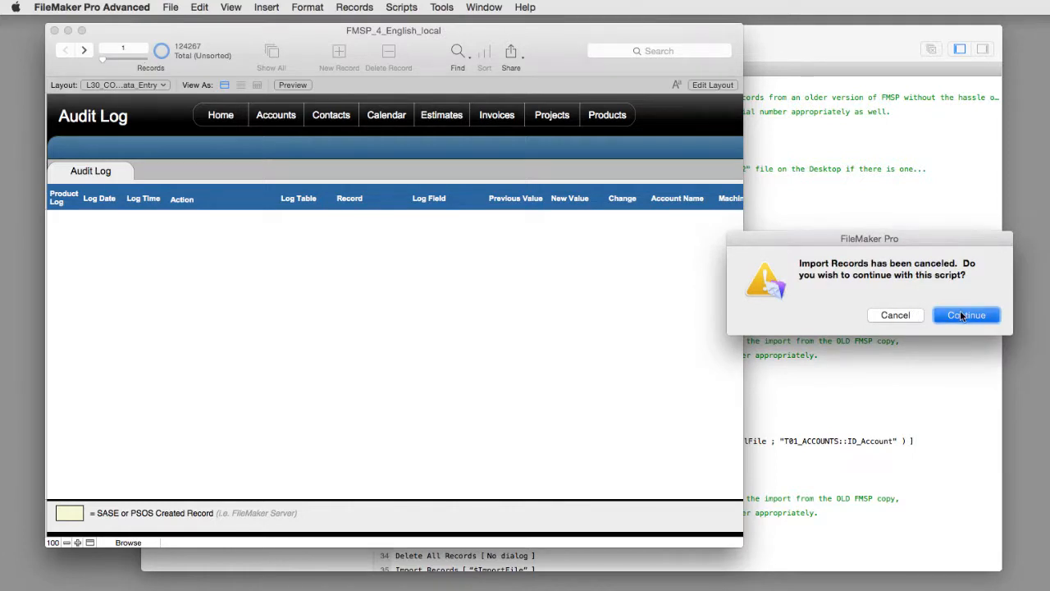
{"action": "left_click", "coordinate": [960, 312]}
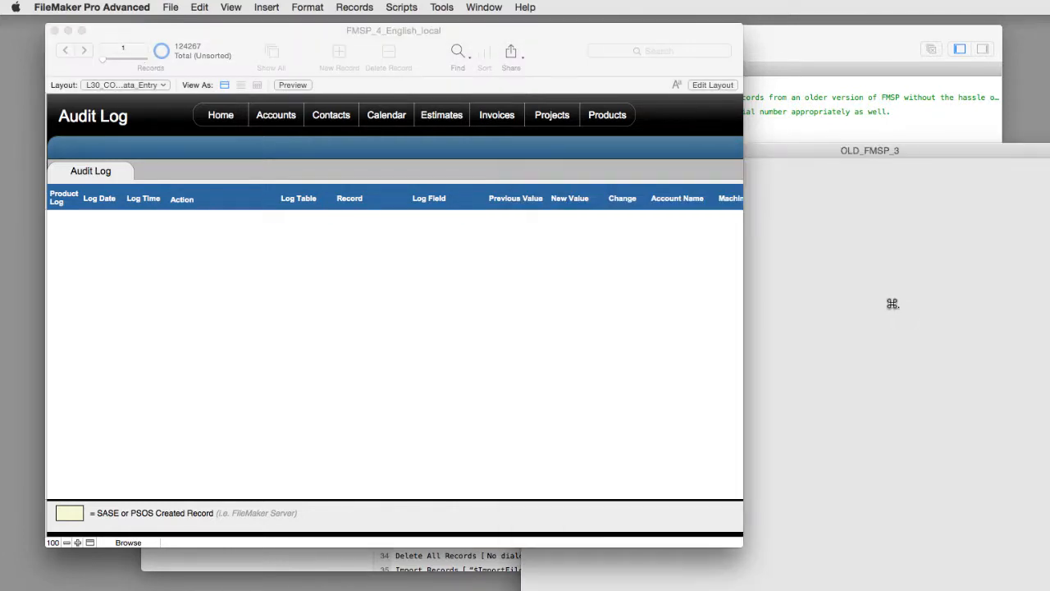
{"action": "left_click", "coordinate": [549, 328]}
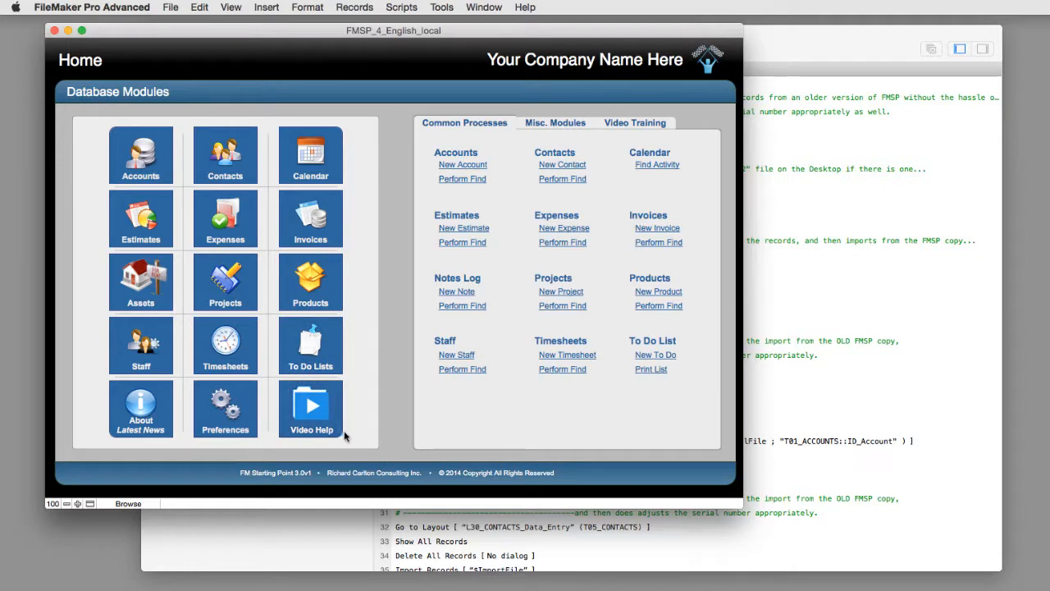
- Allow field entry in Browse mode for the Software Version field on the Preferences layout and return to browsing the record
{"action": "left_click", "coordinate": [235, 420]}
{"action": "left_click", "coordinate": [233, 417]}
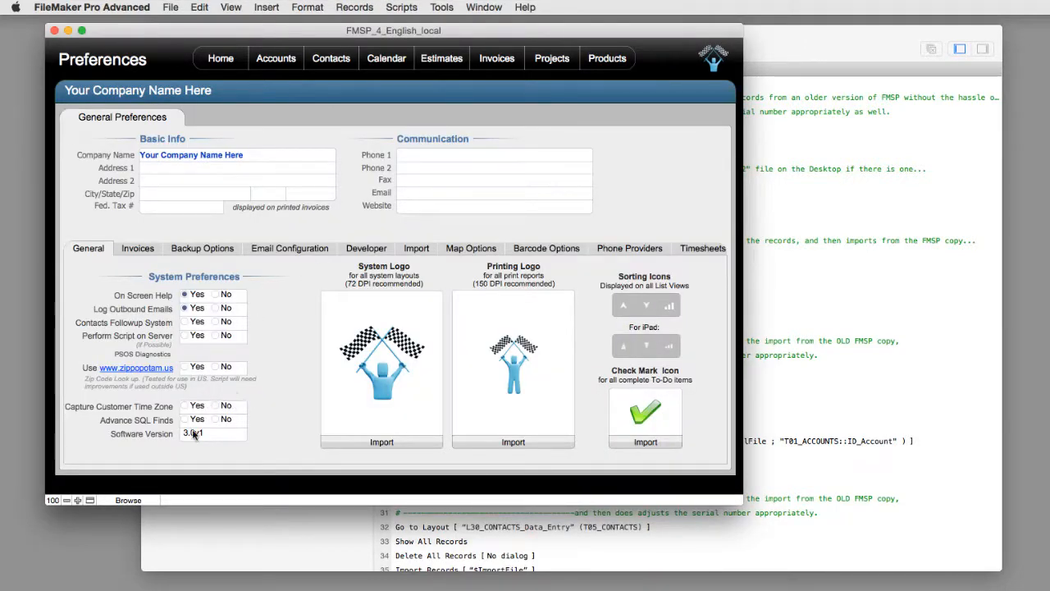
{"action": "left_click", "coordinate": [124, 500]}
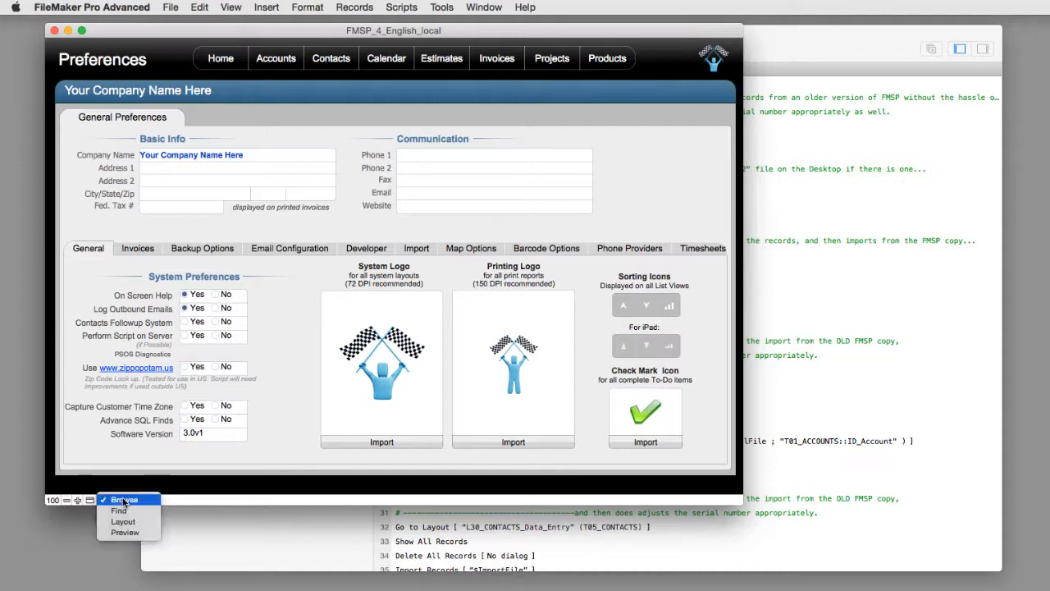
{"action": "left_click", "coordinate": [123, 521]}
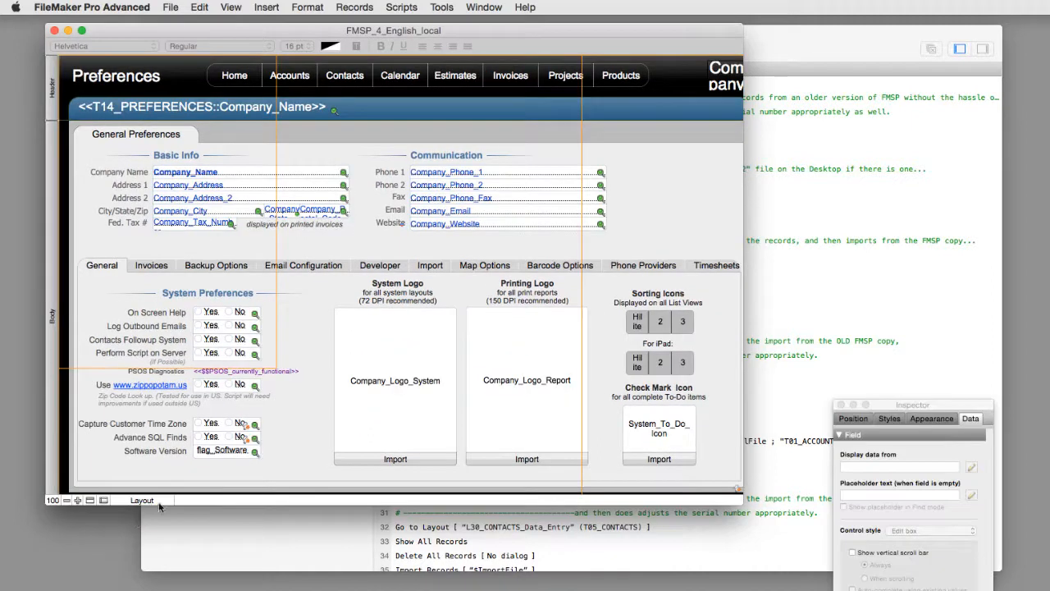
{"action": "left_click", "coordinate": [225, 451]}
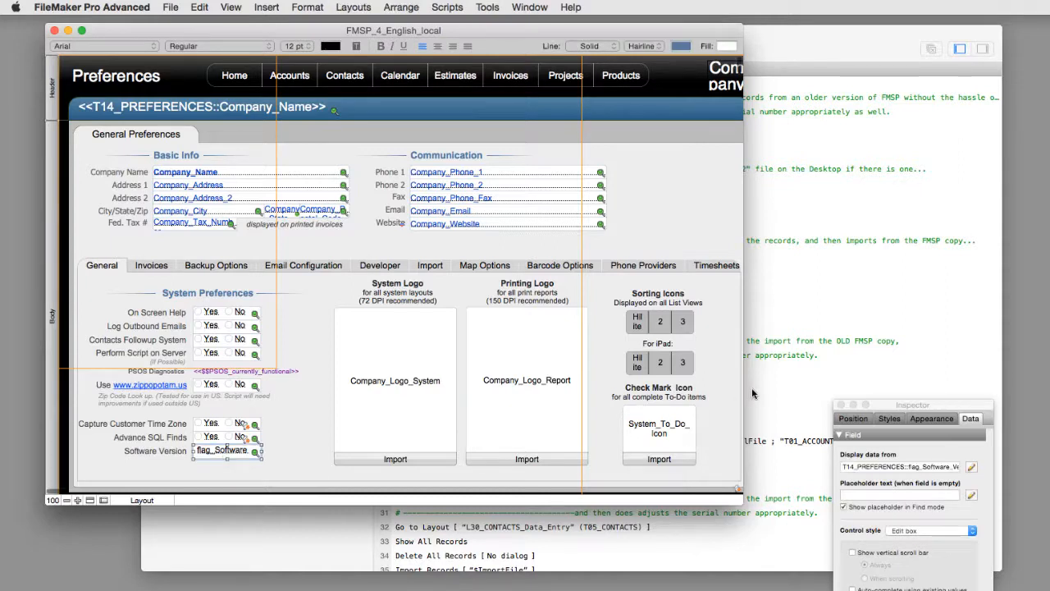
{"action": "left_click_drag", "start_coordinate": [909, 405], "coordinate": [730, 48]}
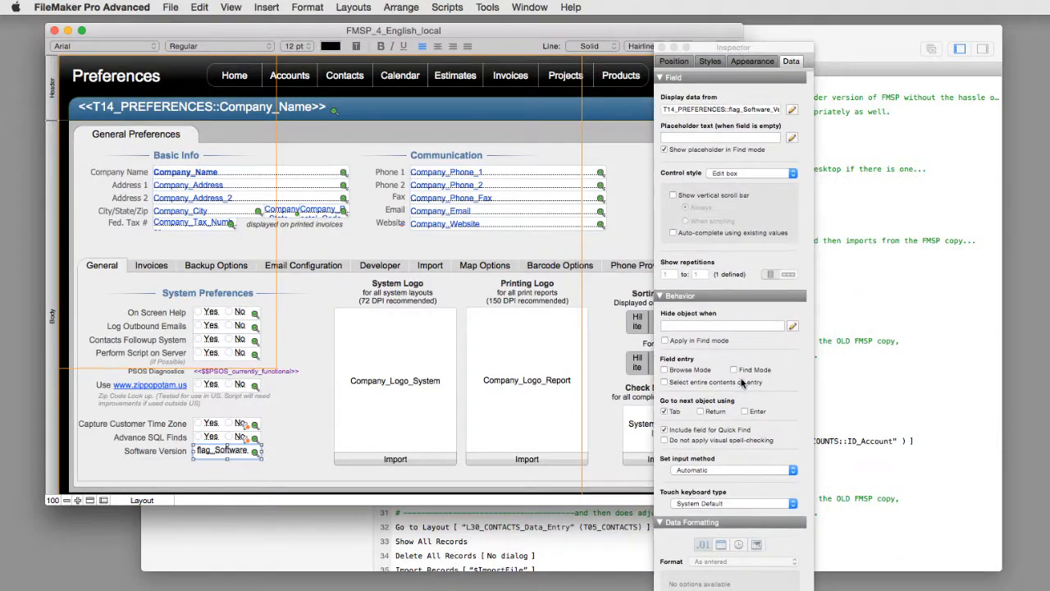
{"action": "left_click", "coordinate": [693, 373]}
{"action": "left_click", "coordinate": [162, 499]}
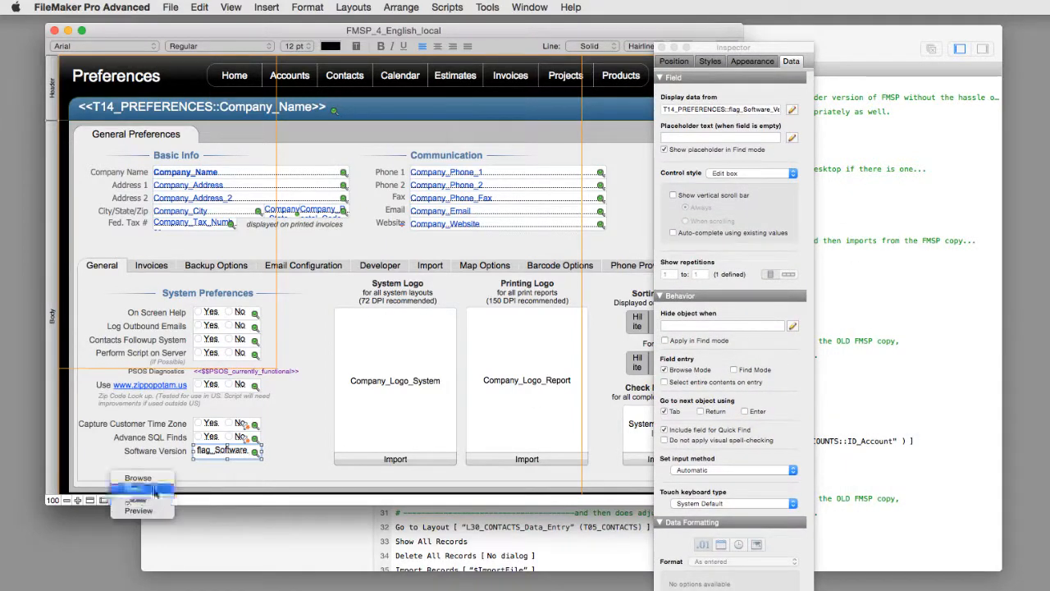
{"action": "left_click", "coordinate": [152, 483]}
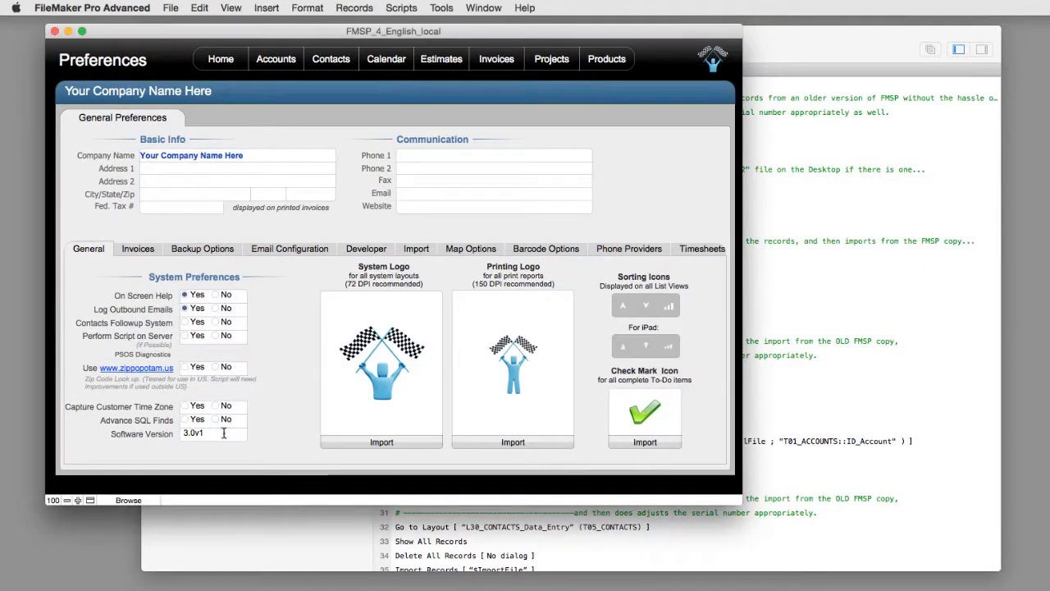
- Set the Software Version in the general system preferences to 4.5v1 and commit the record
{"action": "left_click", "coordinate": [232, 434]}
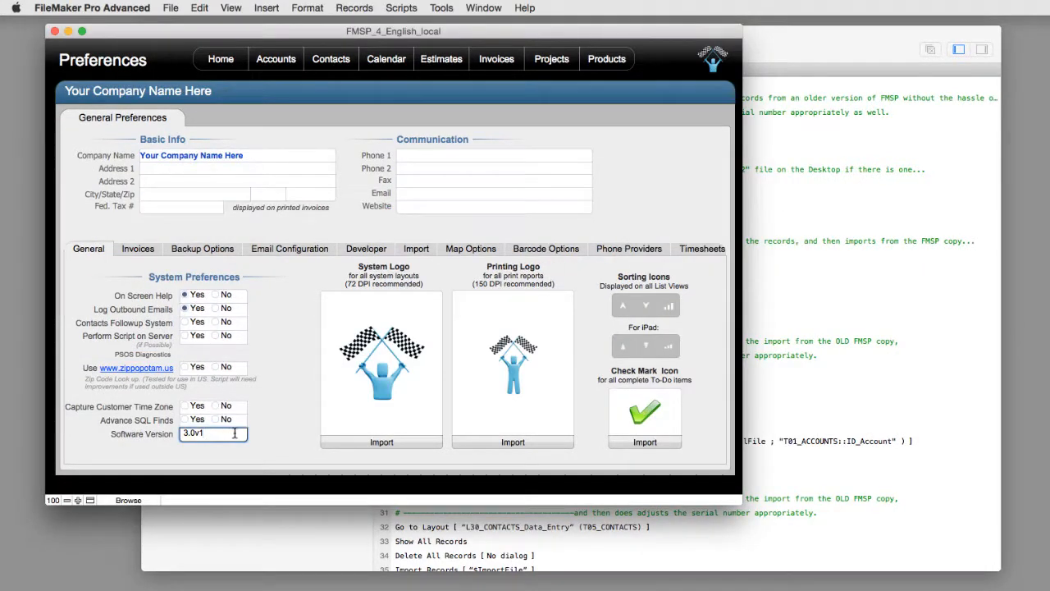
{"action": "left_click", "coordinate": [195, 433]}
{"action": "key", "text": "shift+super+Left"}
{"action": "type", "text": "4.5"}
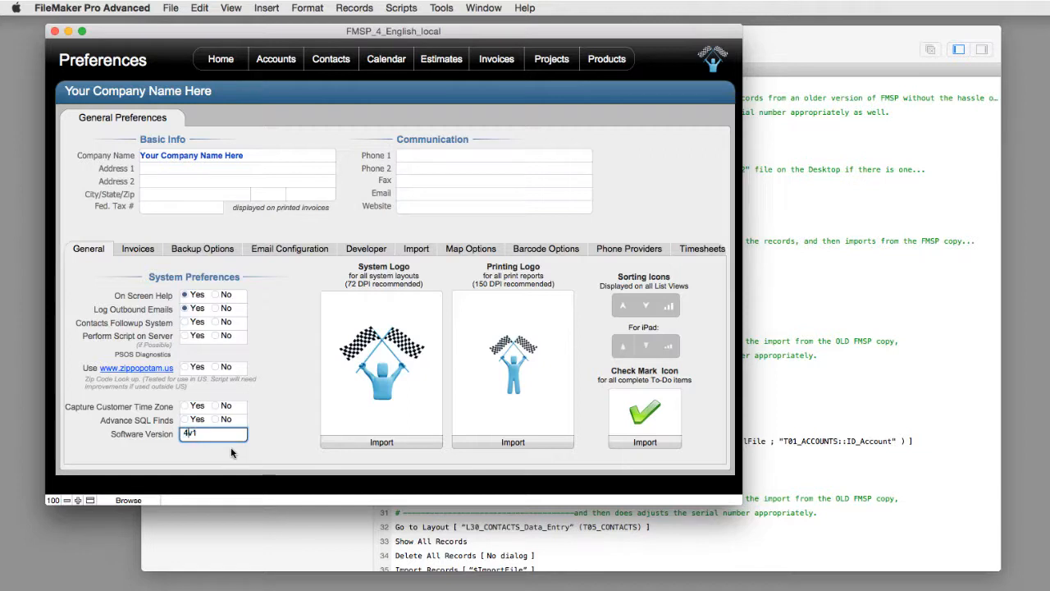
{"action": "left_click", "coordinate": [286, 436]}
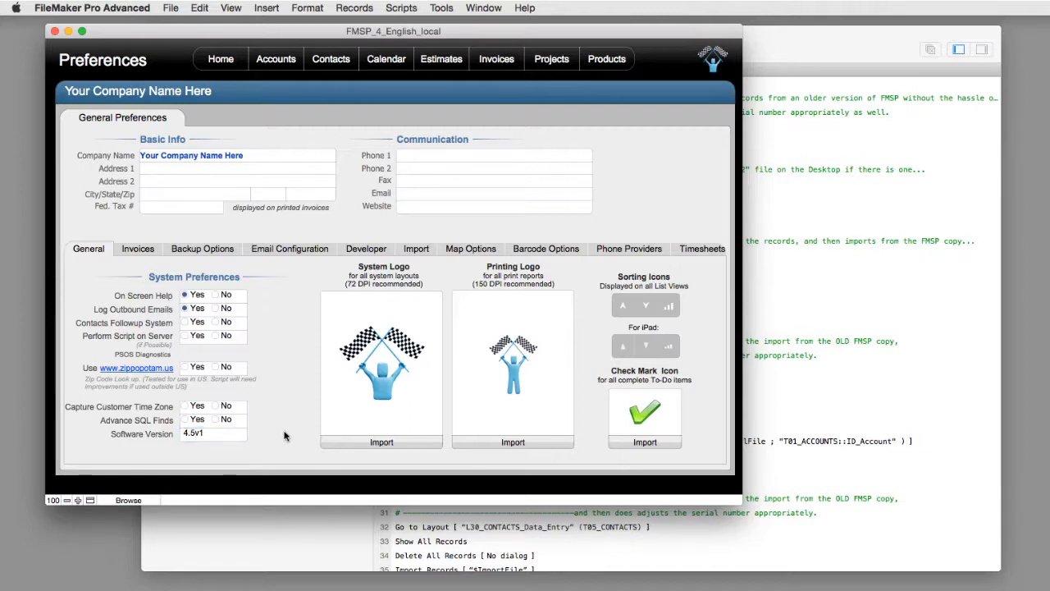